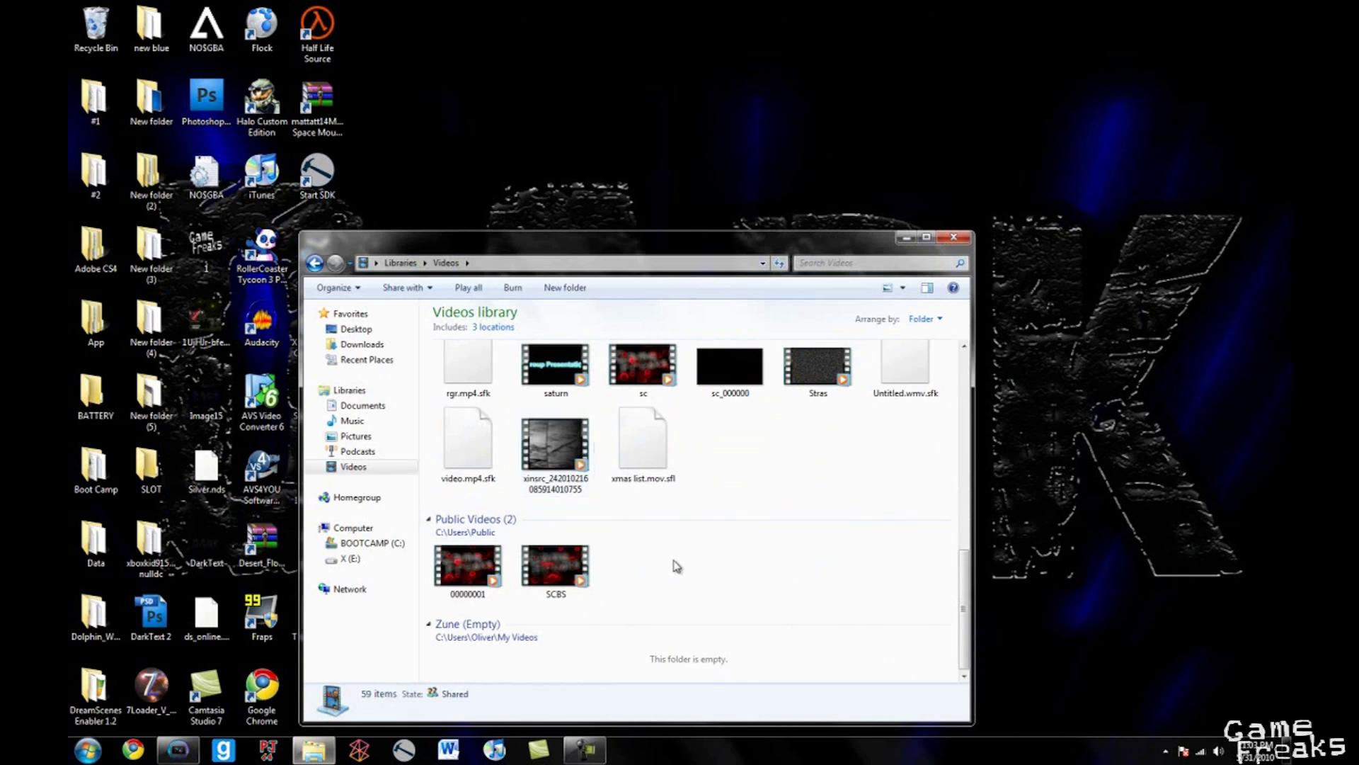
Check the metroid video's details in the Videos library, then close that Explorer window
scroll(687, 568, up, 5)
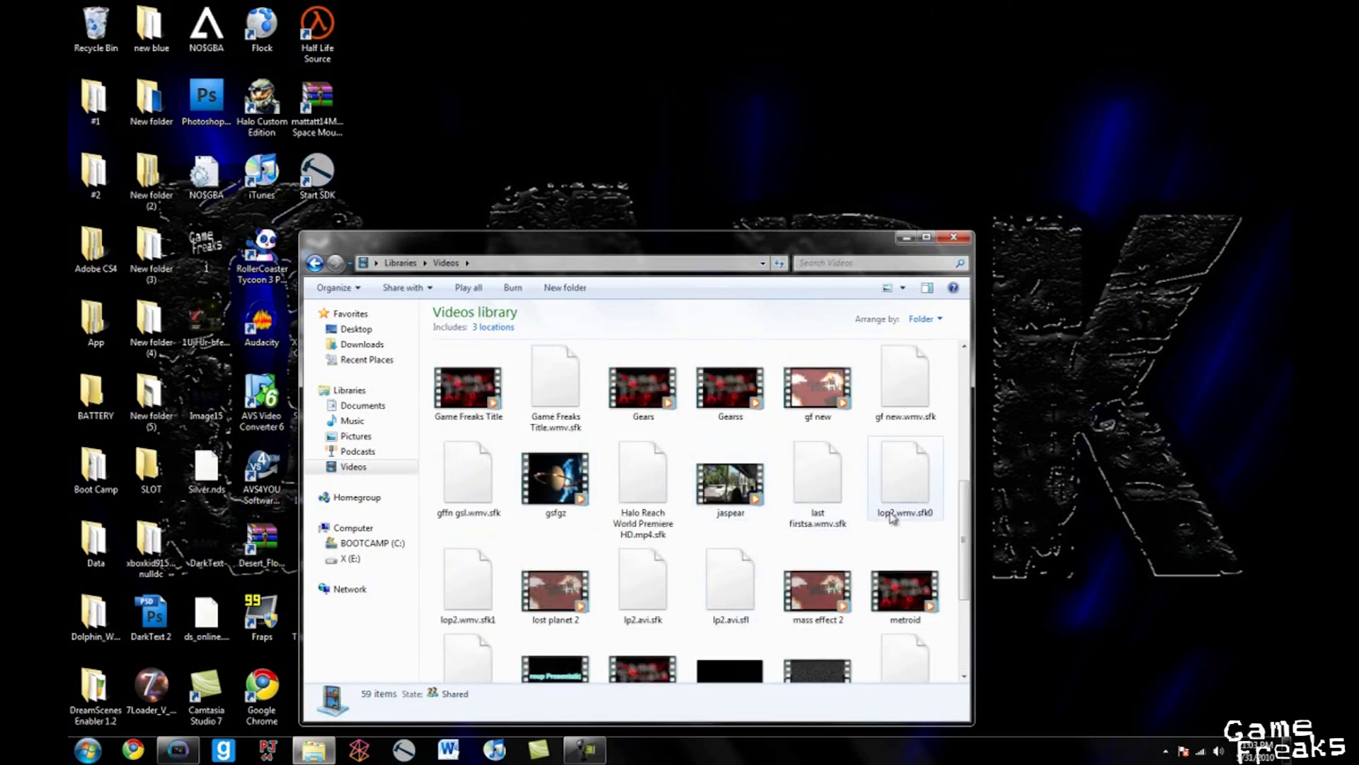
click(923, 586)
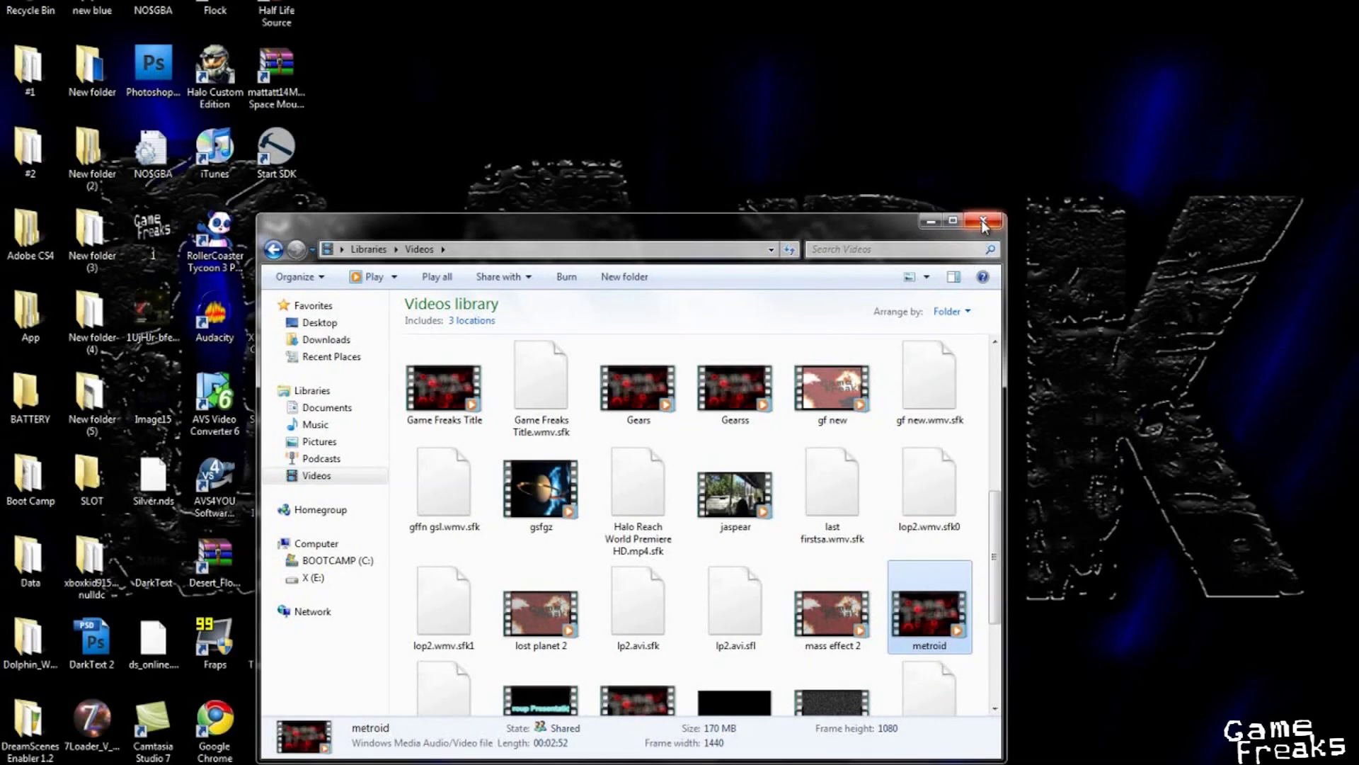
click(981, 227)
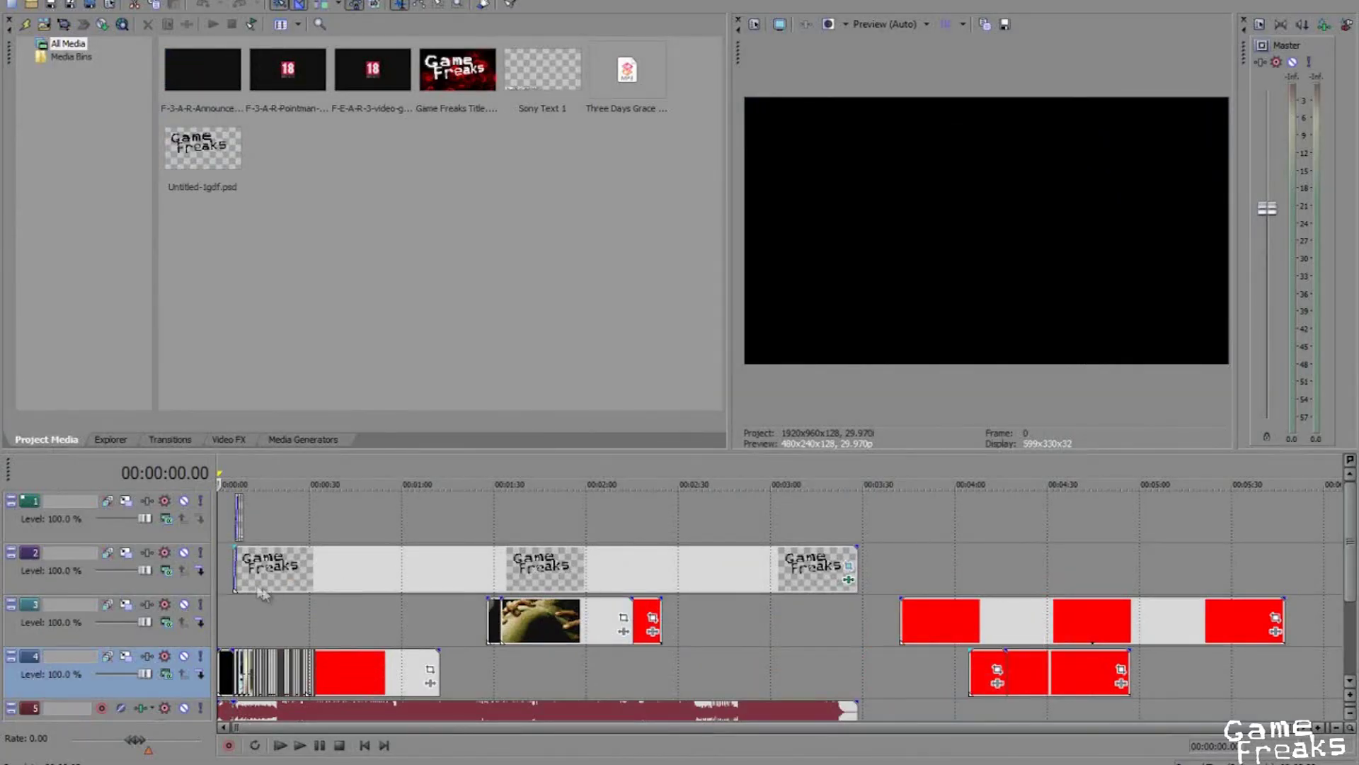
Select the Game Freaks event on track 2 and start a new 1920×960, 29.970 fps project
click(234, 570)
scroll(483, 593, up, 10)
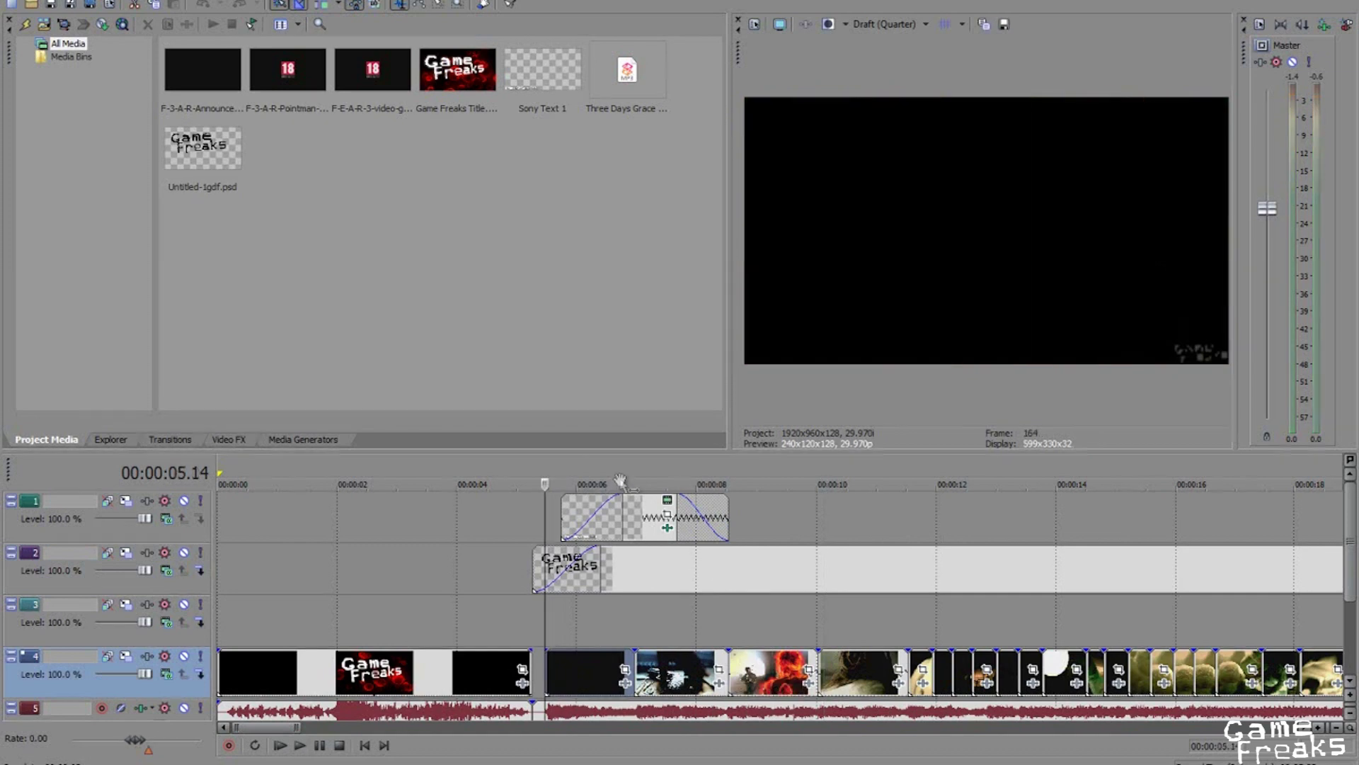
key(alt+f)
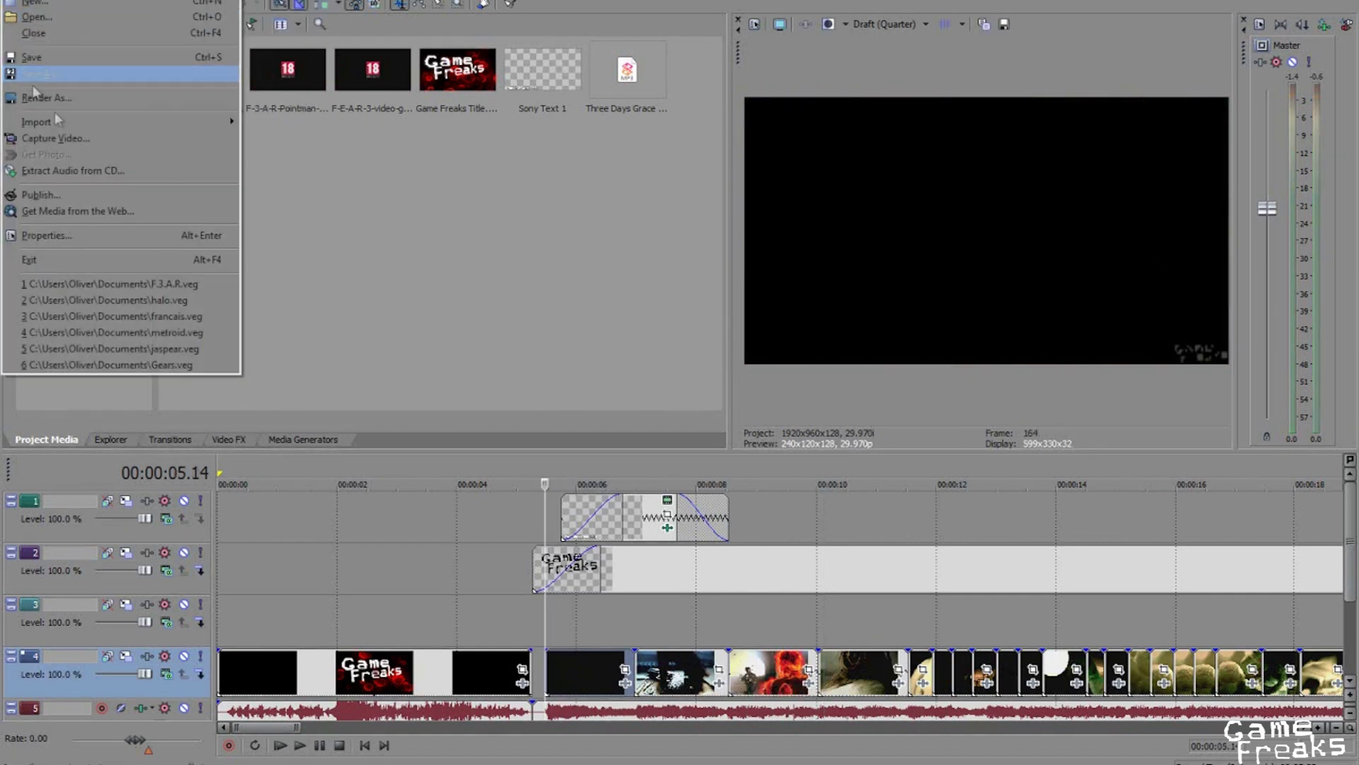
key(Escape)
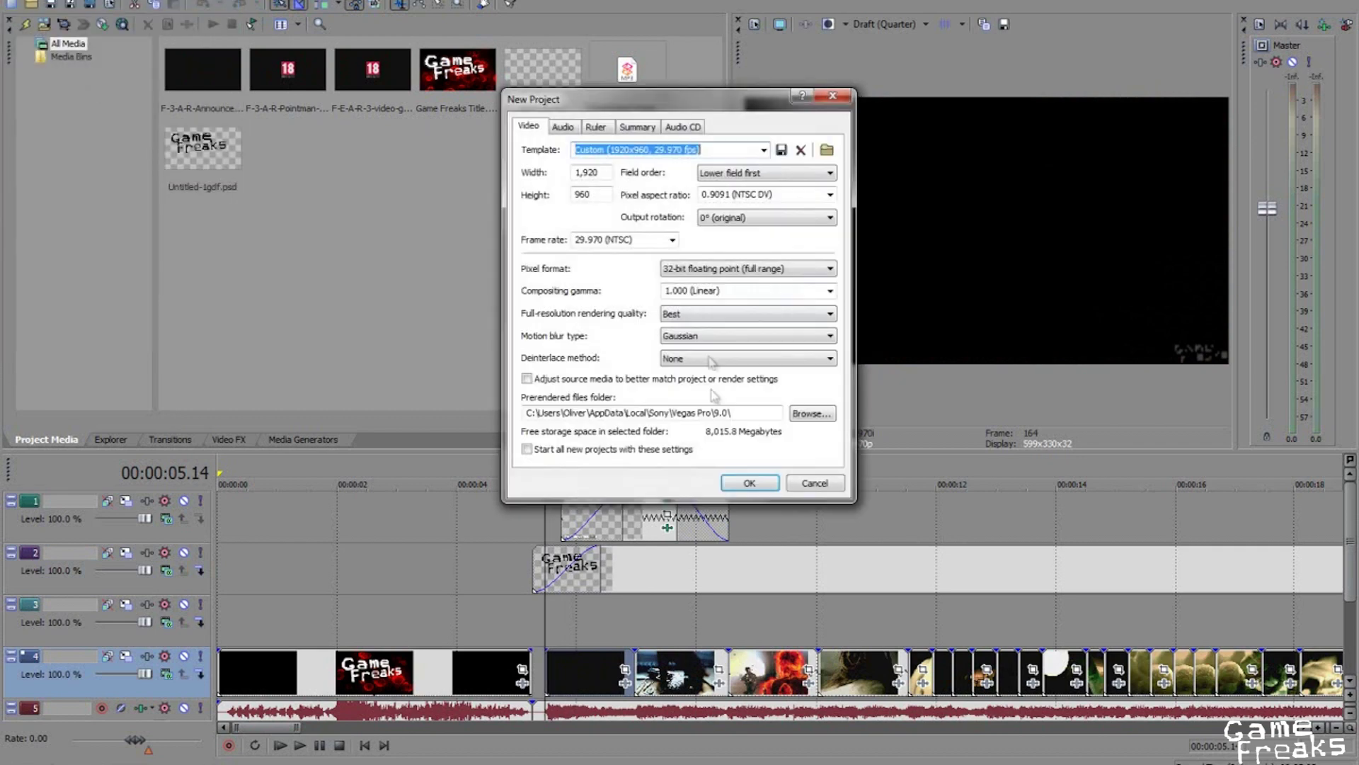
Confirm the new project and import the Untitled-1gdf.psd logo from the Pictures library
click(749, 483)
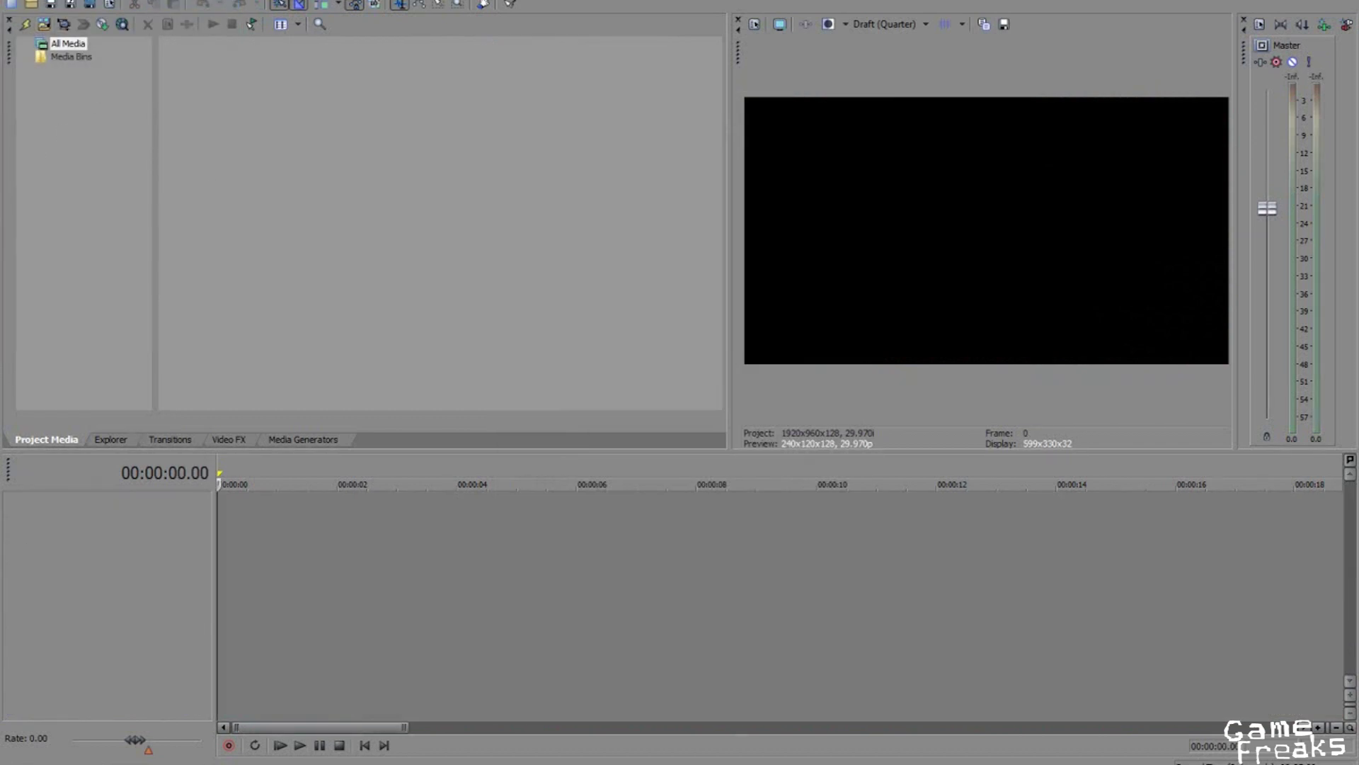
key(alt+f)
mouse_move(142, 121)
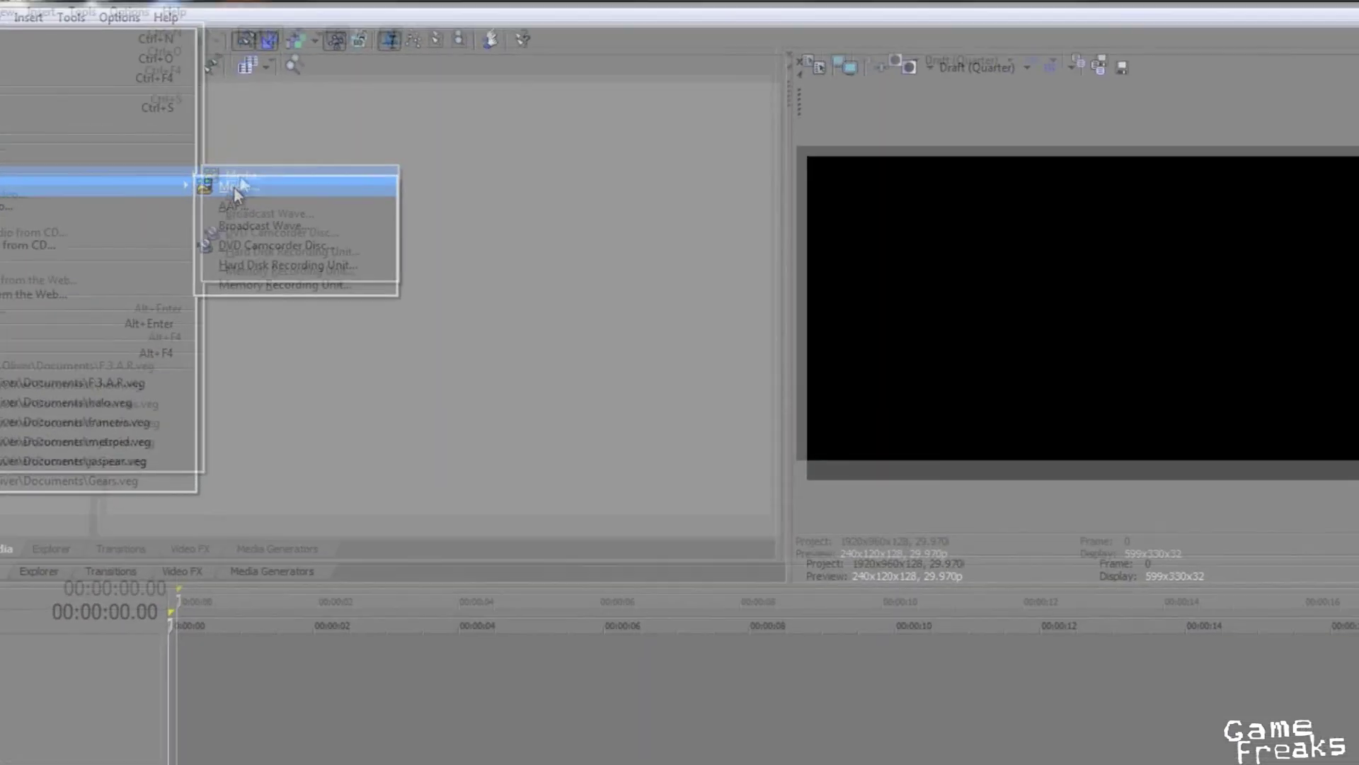
click(236, 186)
click(182, 239)
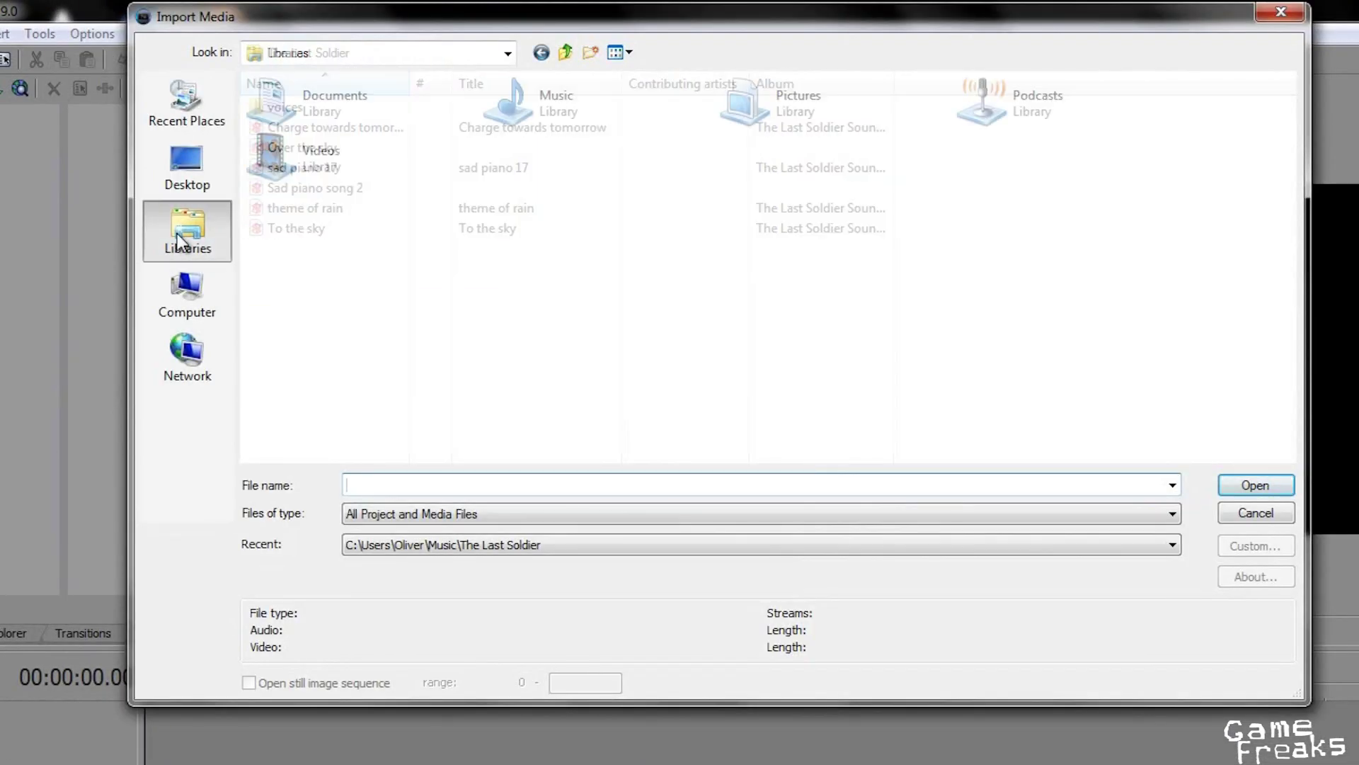
double_click(788, 113)
scroll(471, 417, down, 5)
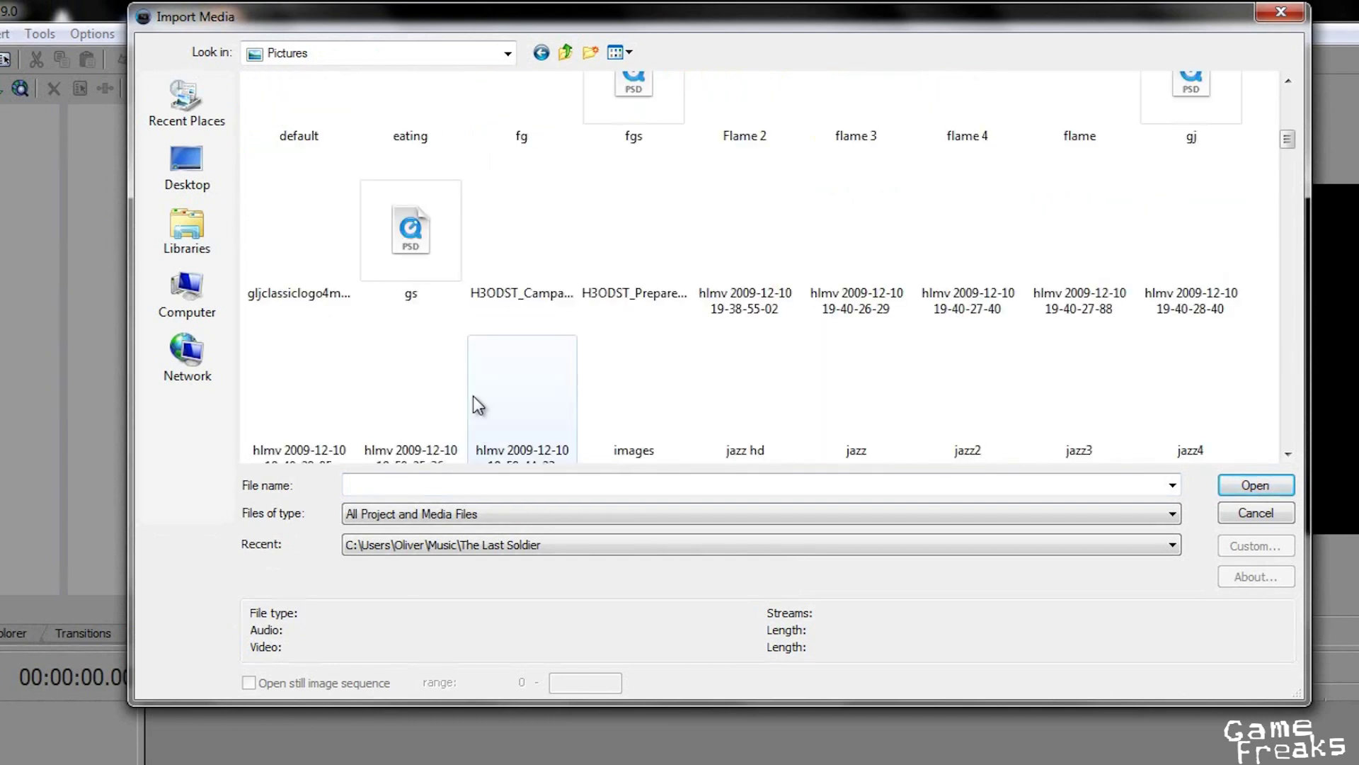
scroll(445, 278, down, 15)
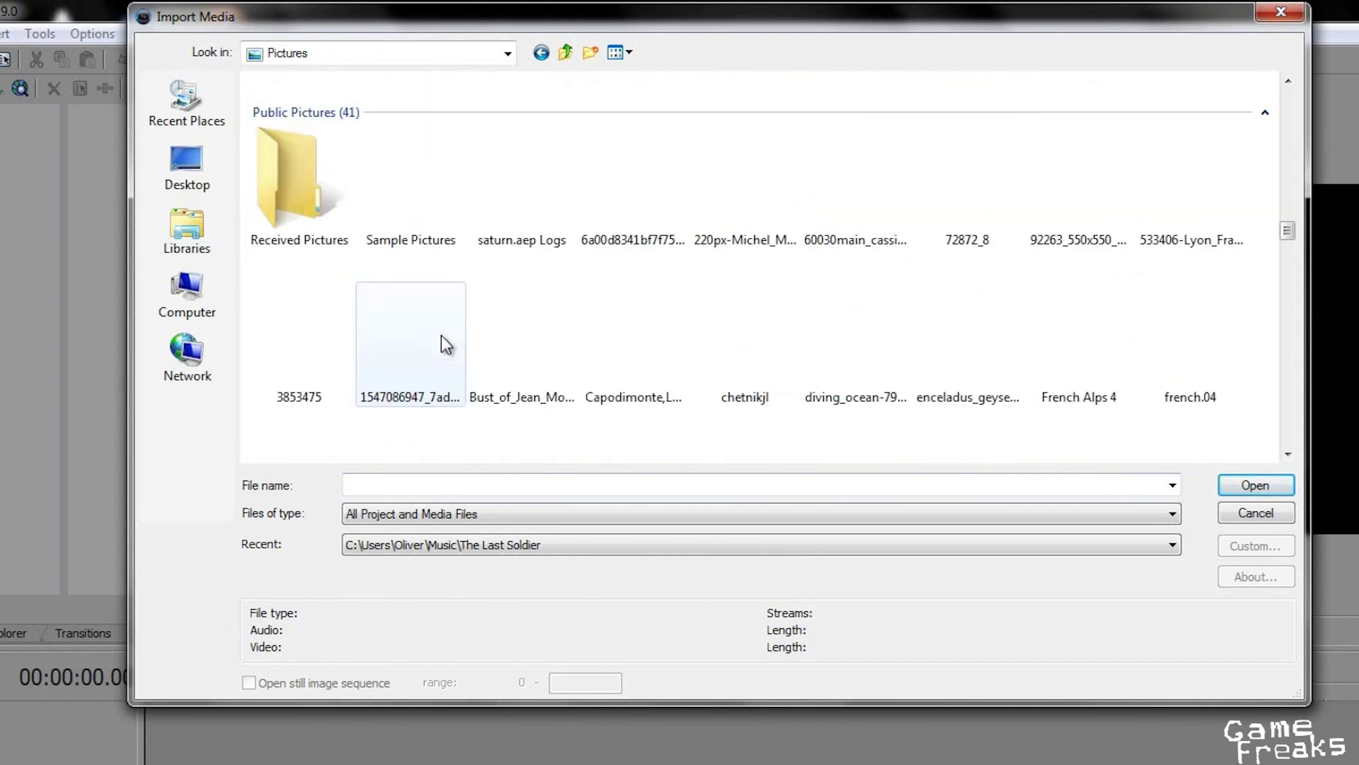
scroll(443, 340, down, 5)
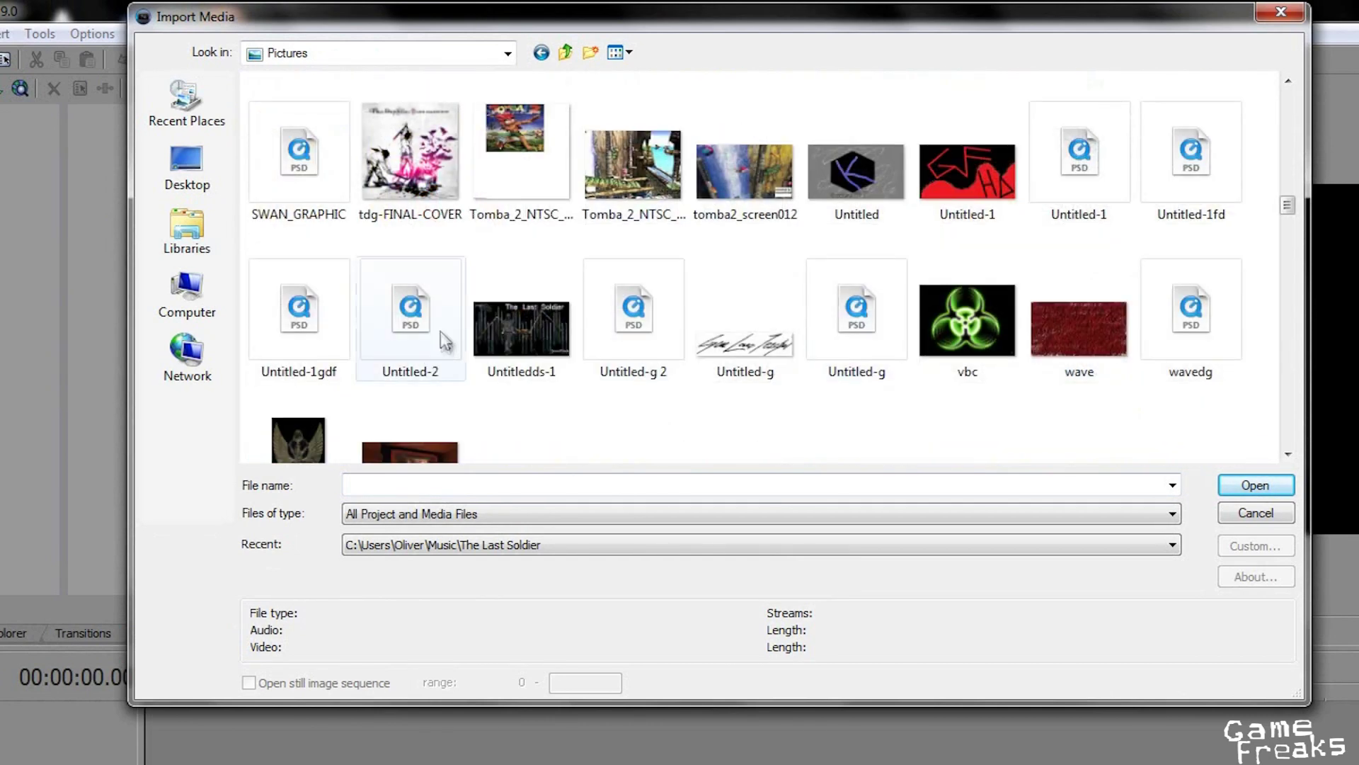
click(273, 344)
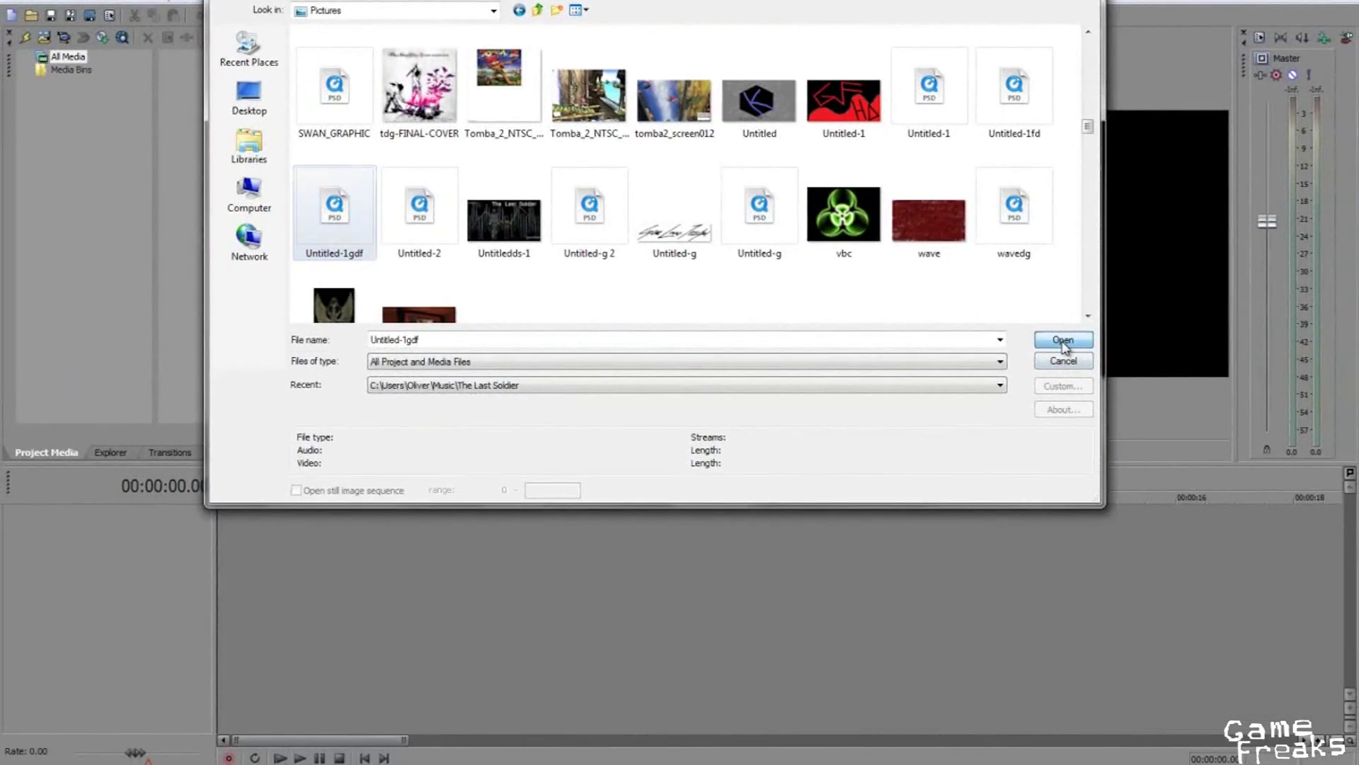
click(1062, 340)
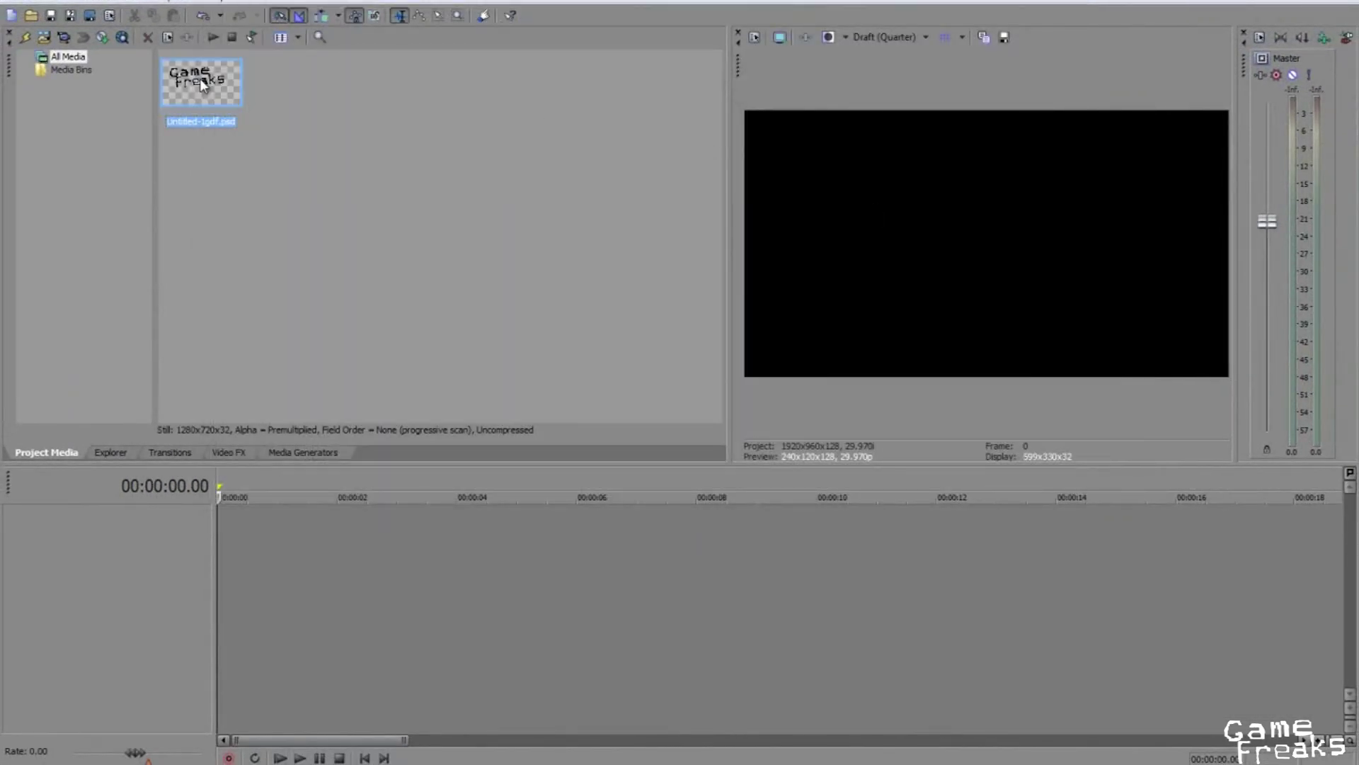
Place the logo on a new video track and apply Brightness and Contrast with brightness 1.00
drag(157, 540, 47, 541)
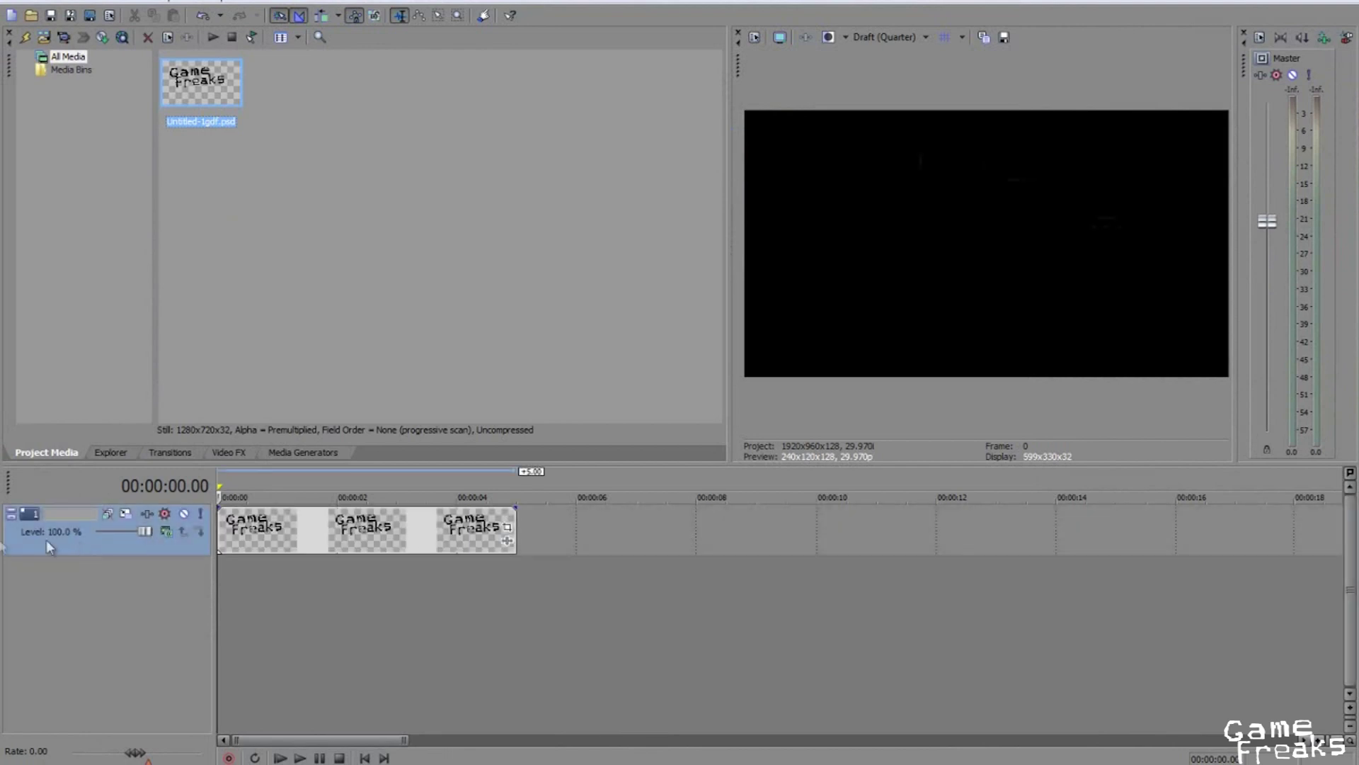
click(363, 522)
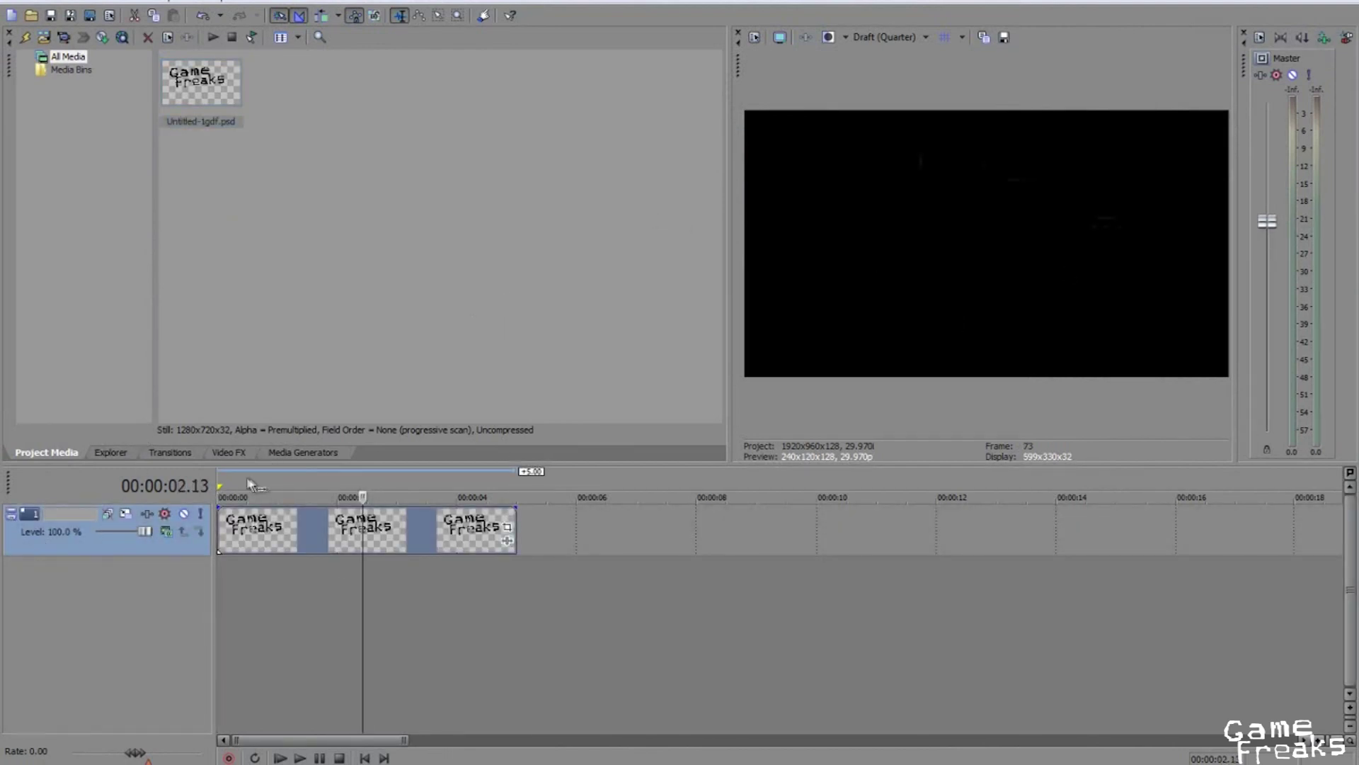
click(230, 453)
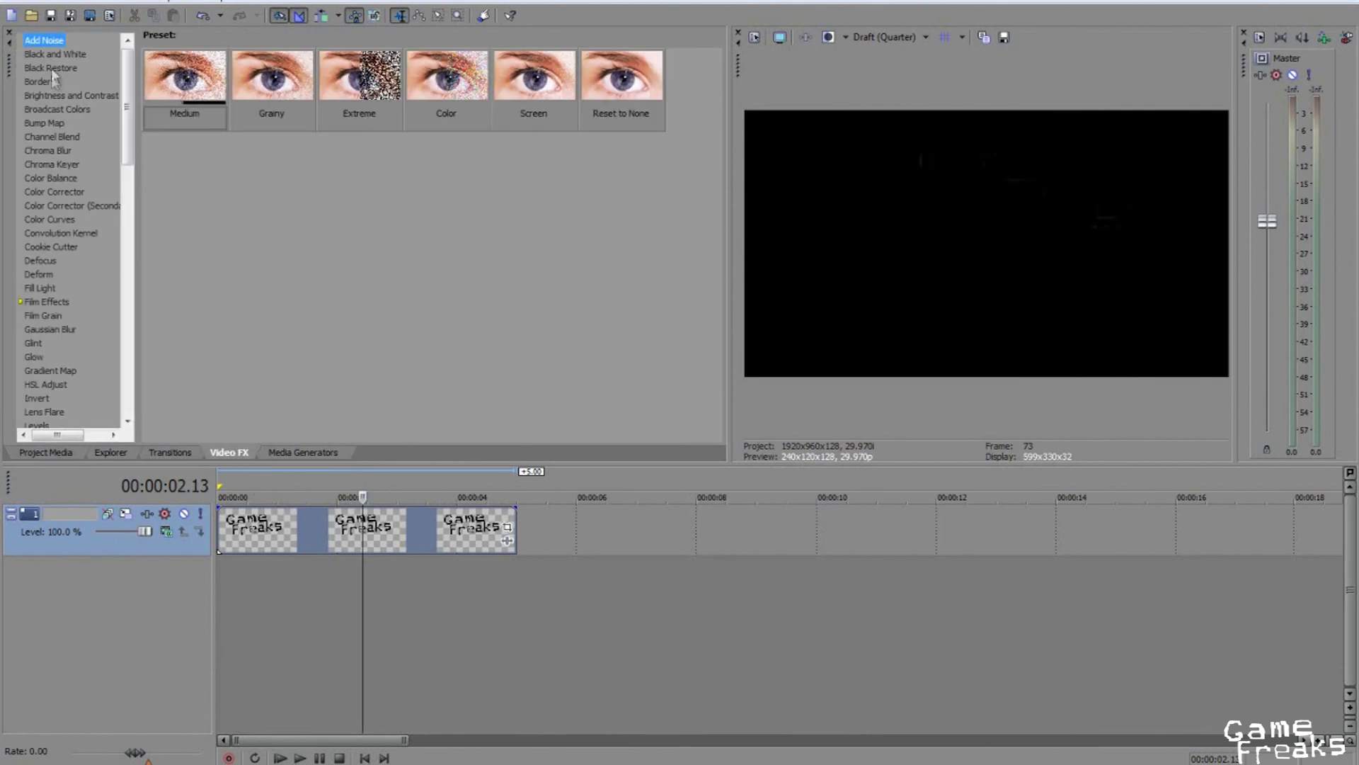
click(71, 95)
drag(195, 69, 265, 223)
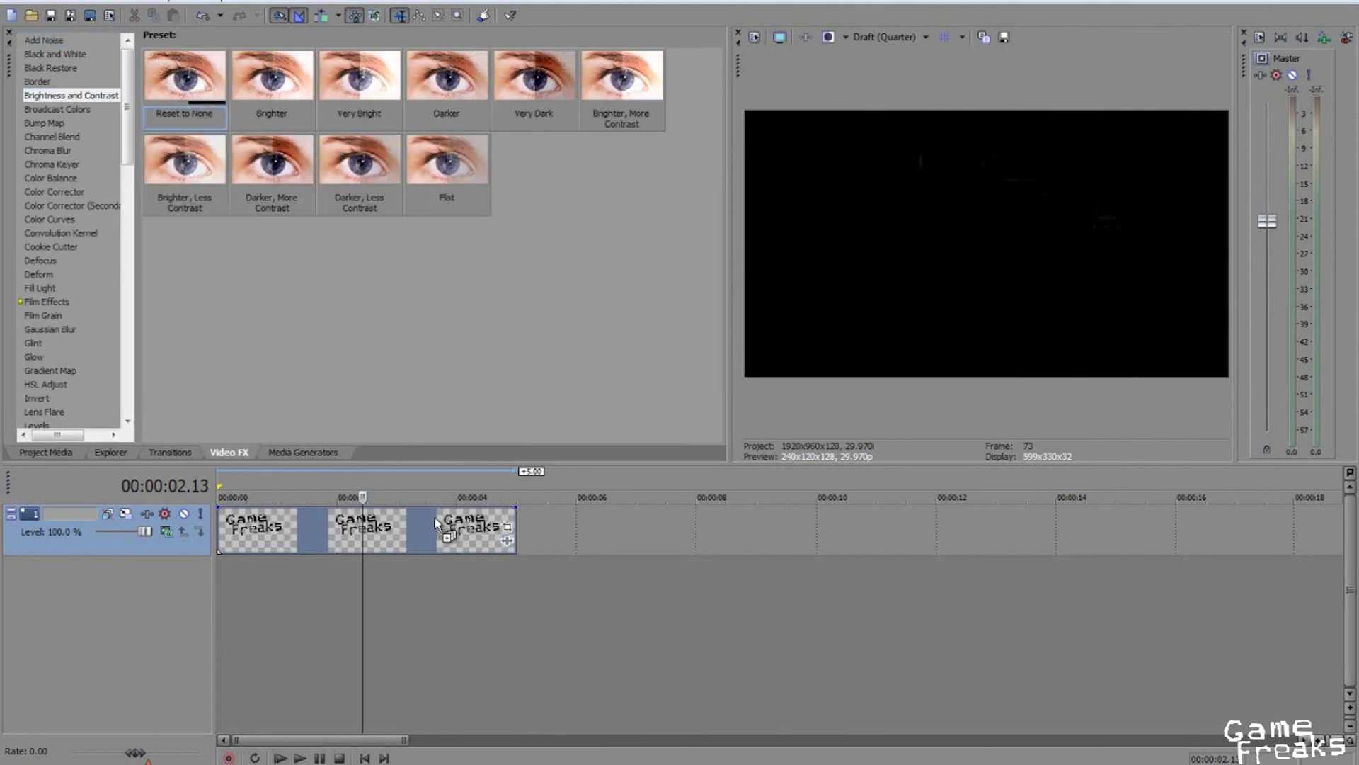
drag(435, 524, 435, 524)
drag(836, 423, 908, 422)
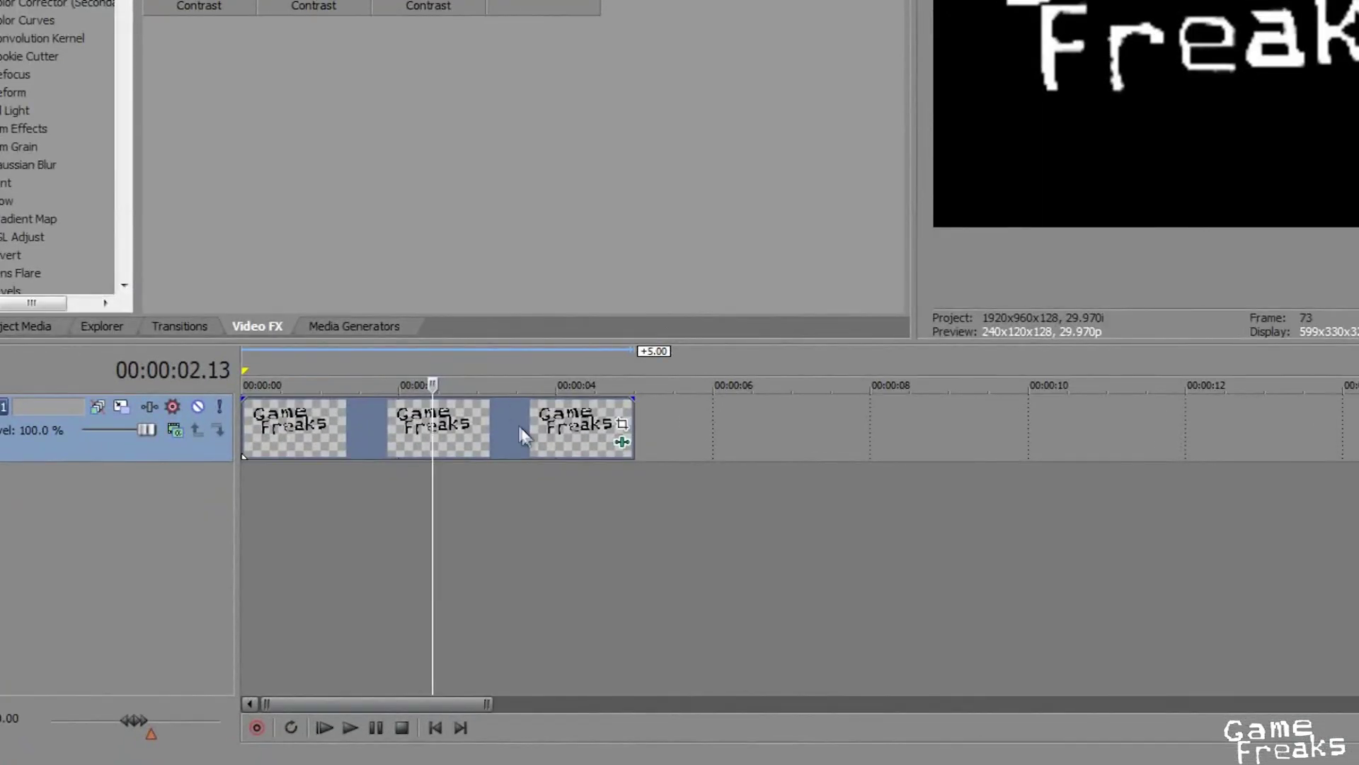
In Event Pan/Crop, enlarge the frame, set Maintain aspect to No, and offset the logo
right_click(431, 529)
click(695, 22)
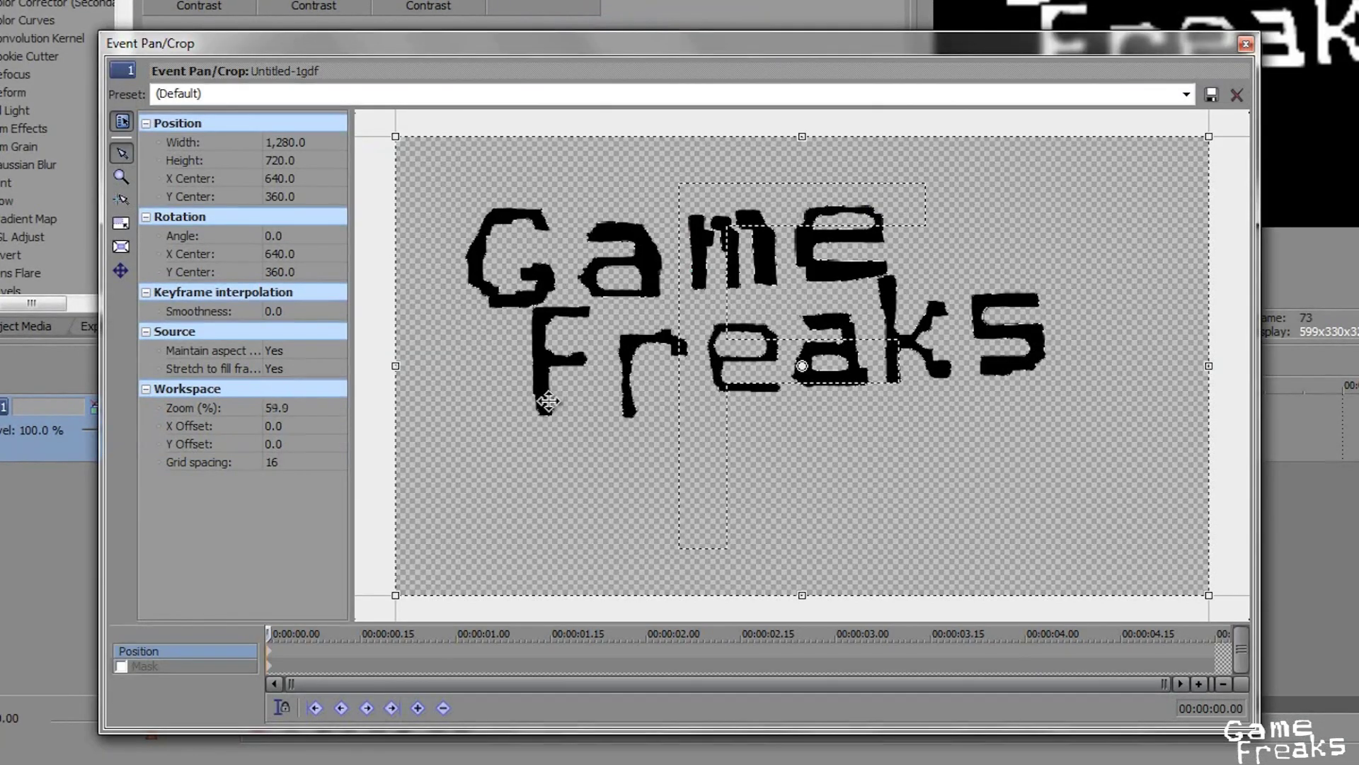
scroll(549, 401, down, 10)
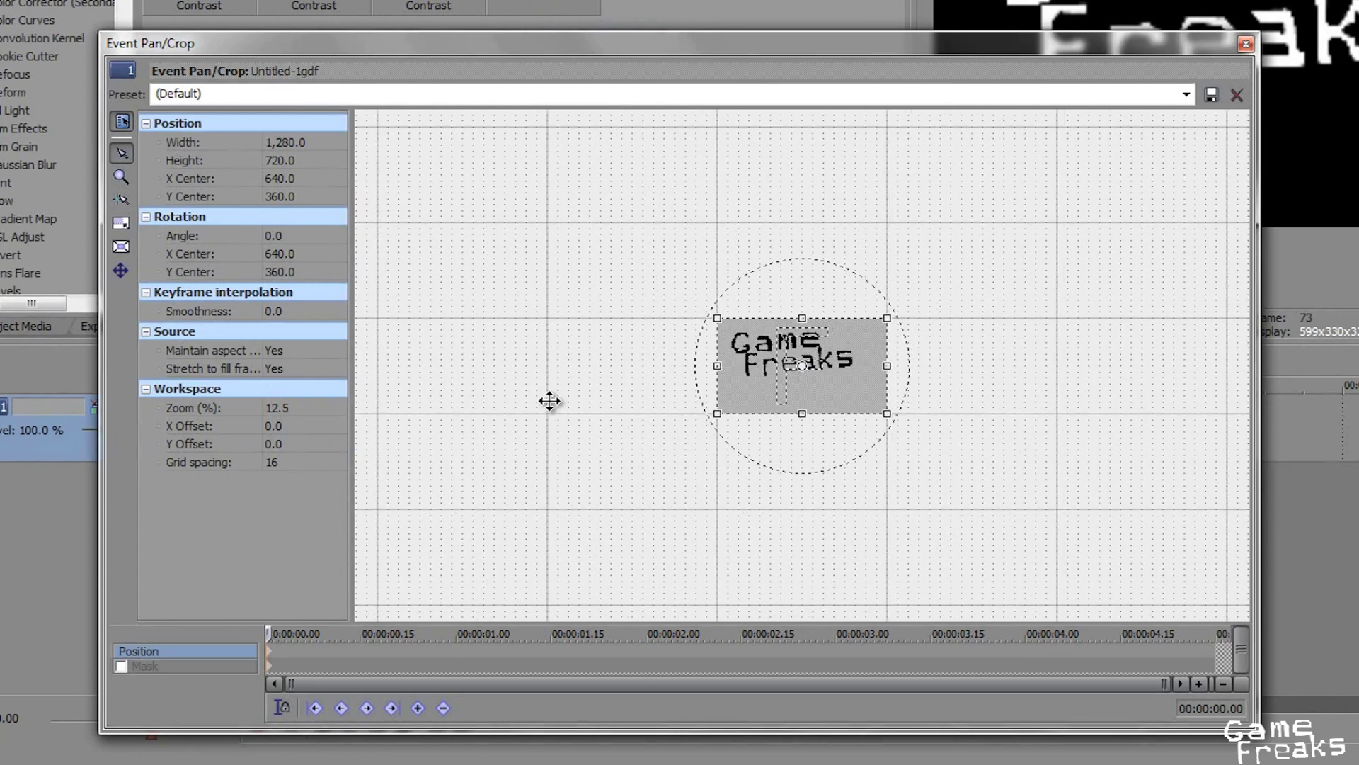
drag(721, 316, 0, 0)
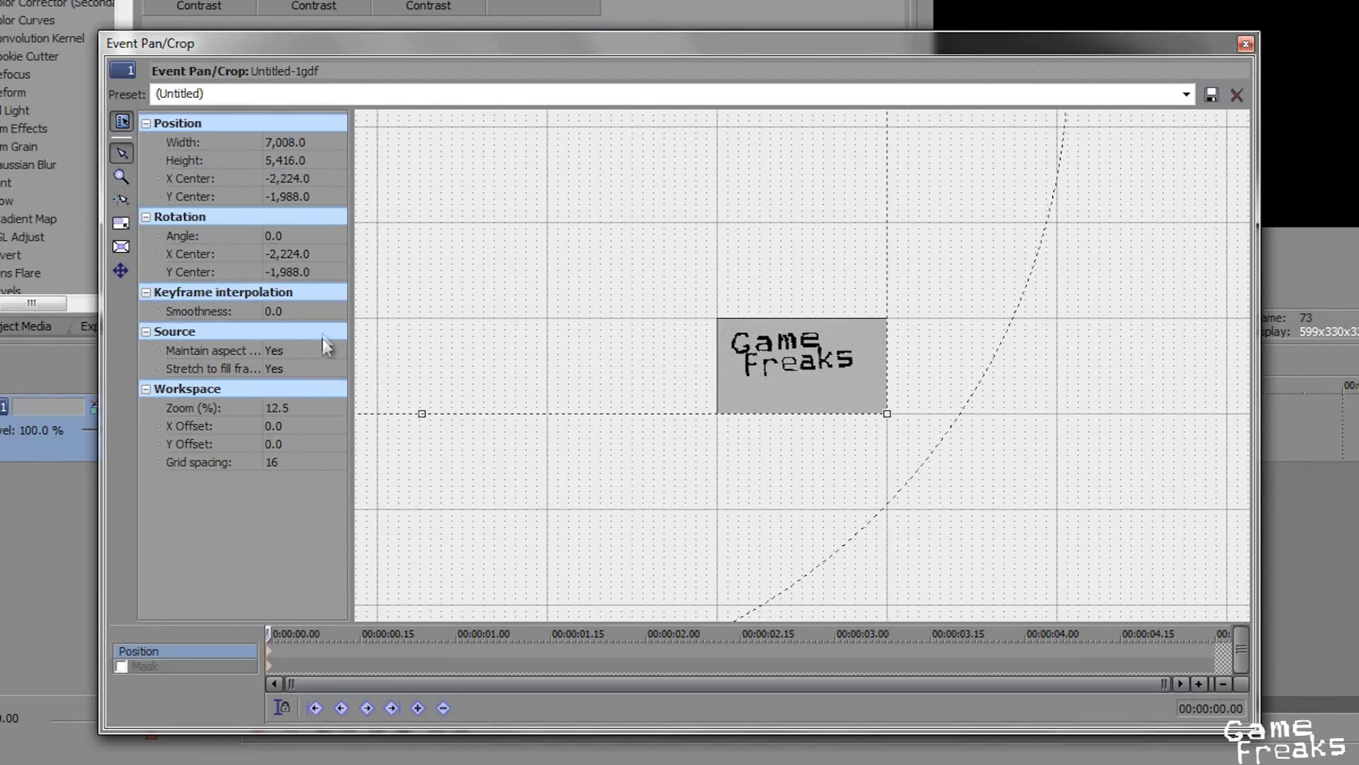
click(323, 350)
click(280, 379)
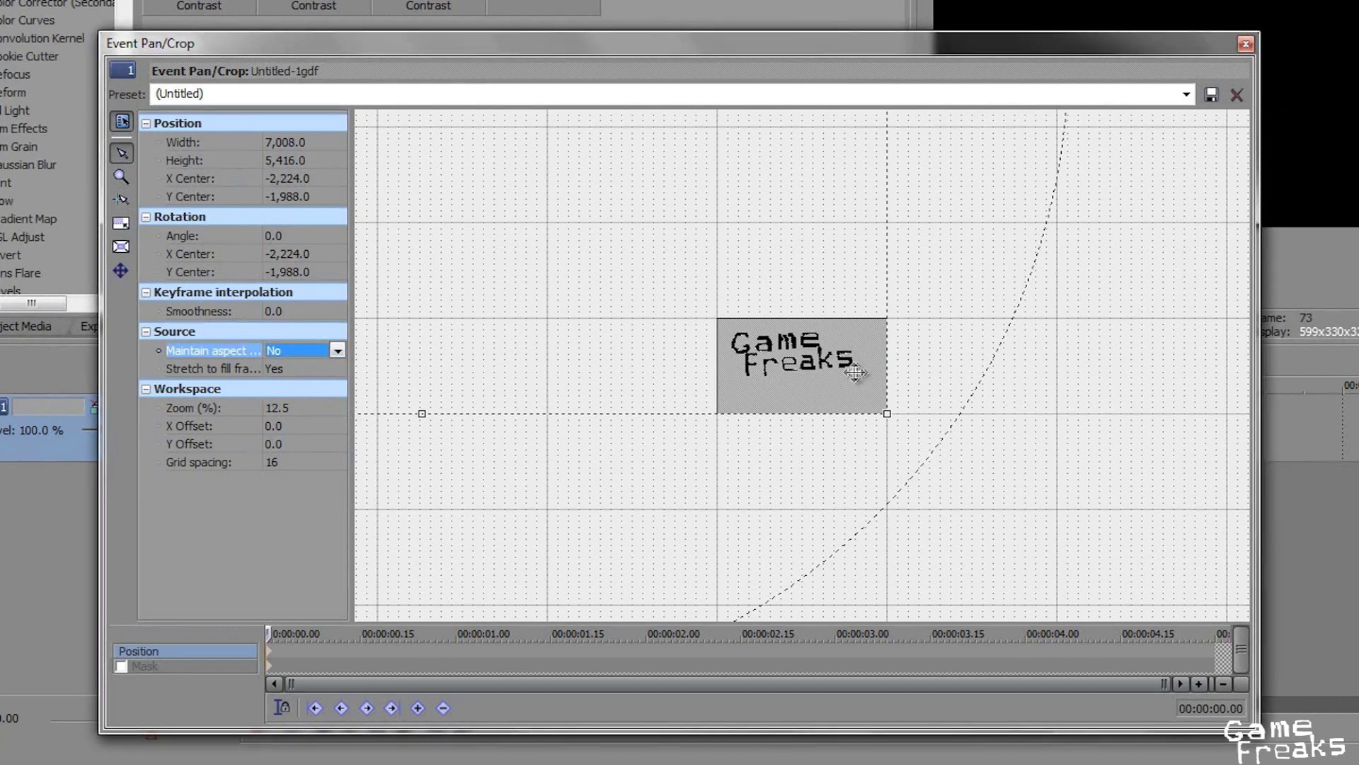
drag(856, 373, 827, 339)
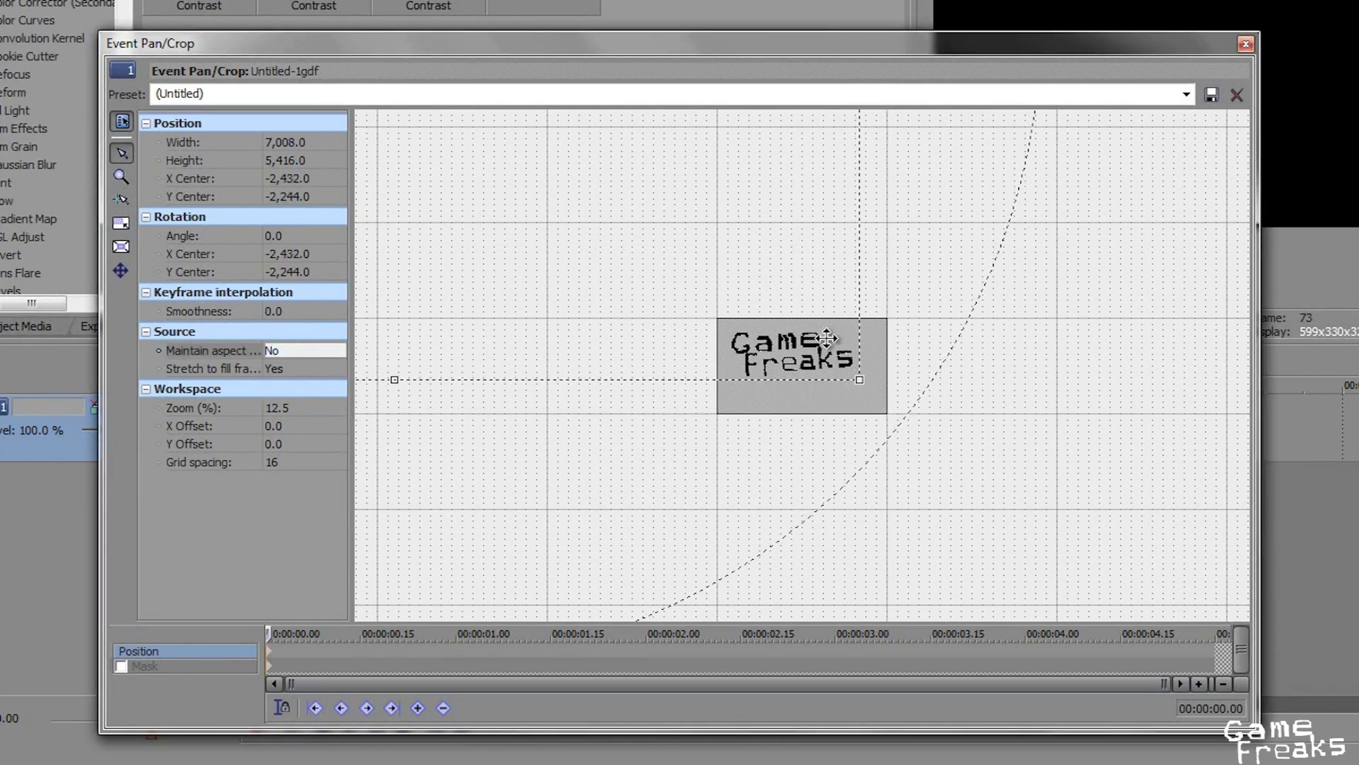
click(1244, 47)
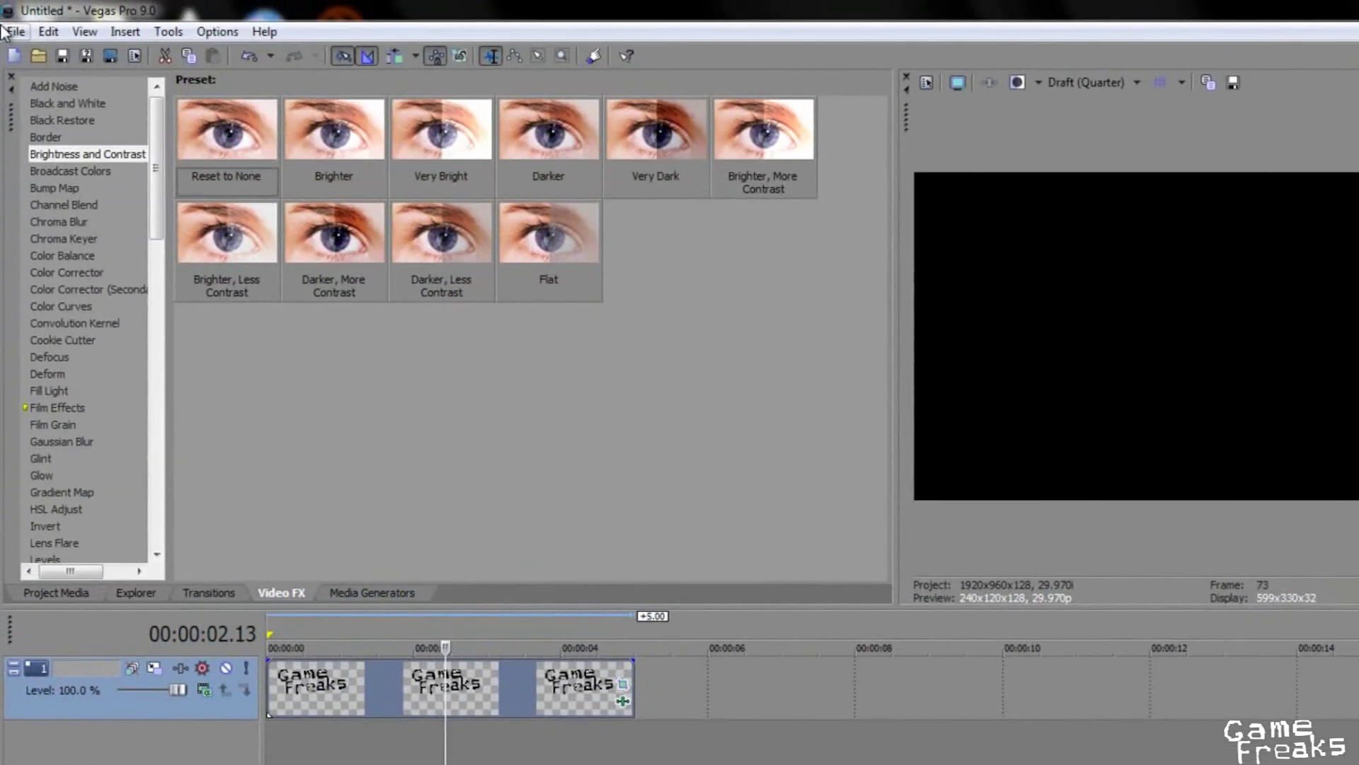
Import the Game Freaks Title video from the Videos library
click(15, 31)
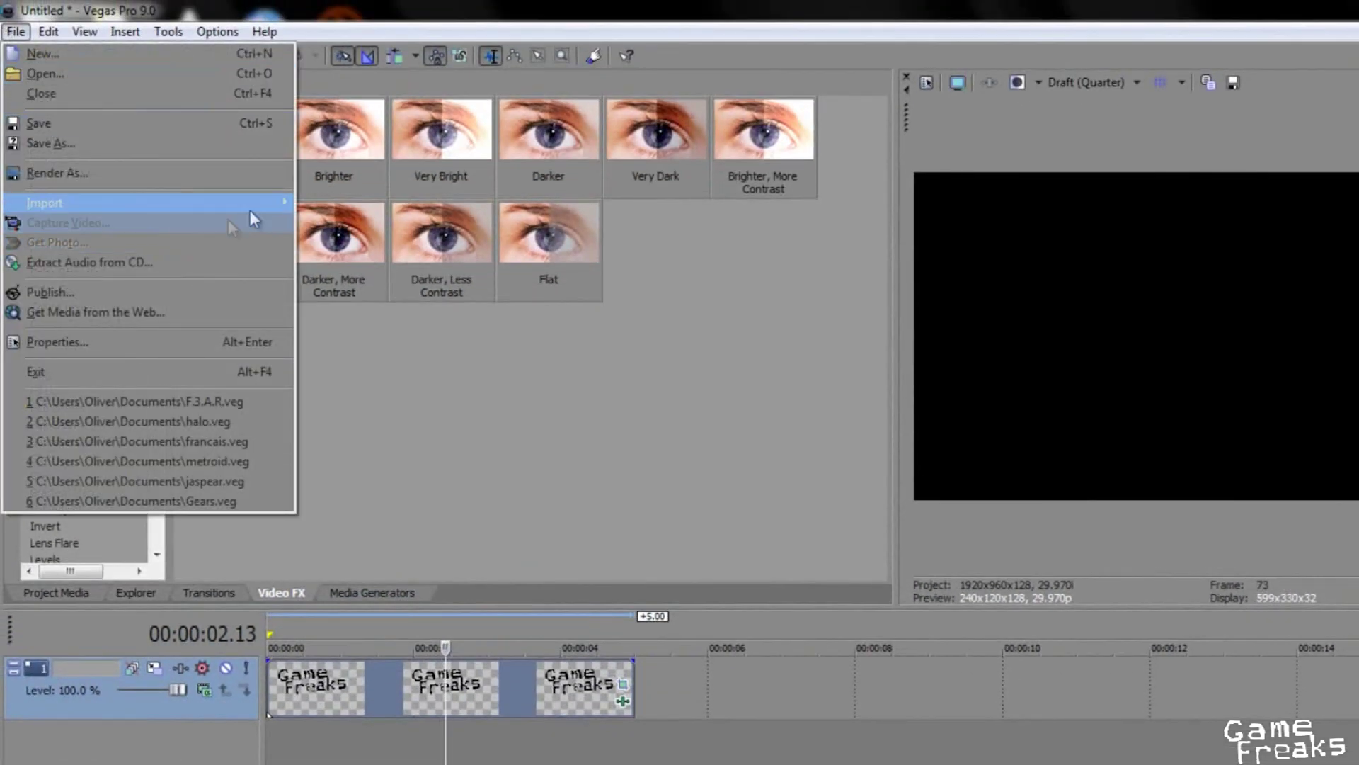
mouse_move(257, 206)
click(315, 205)
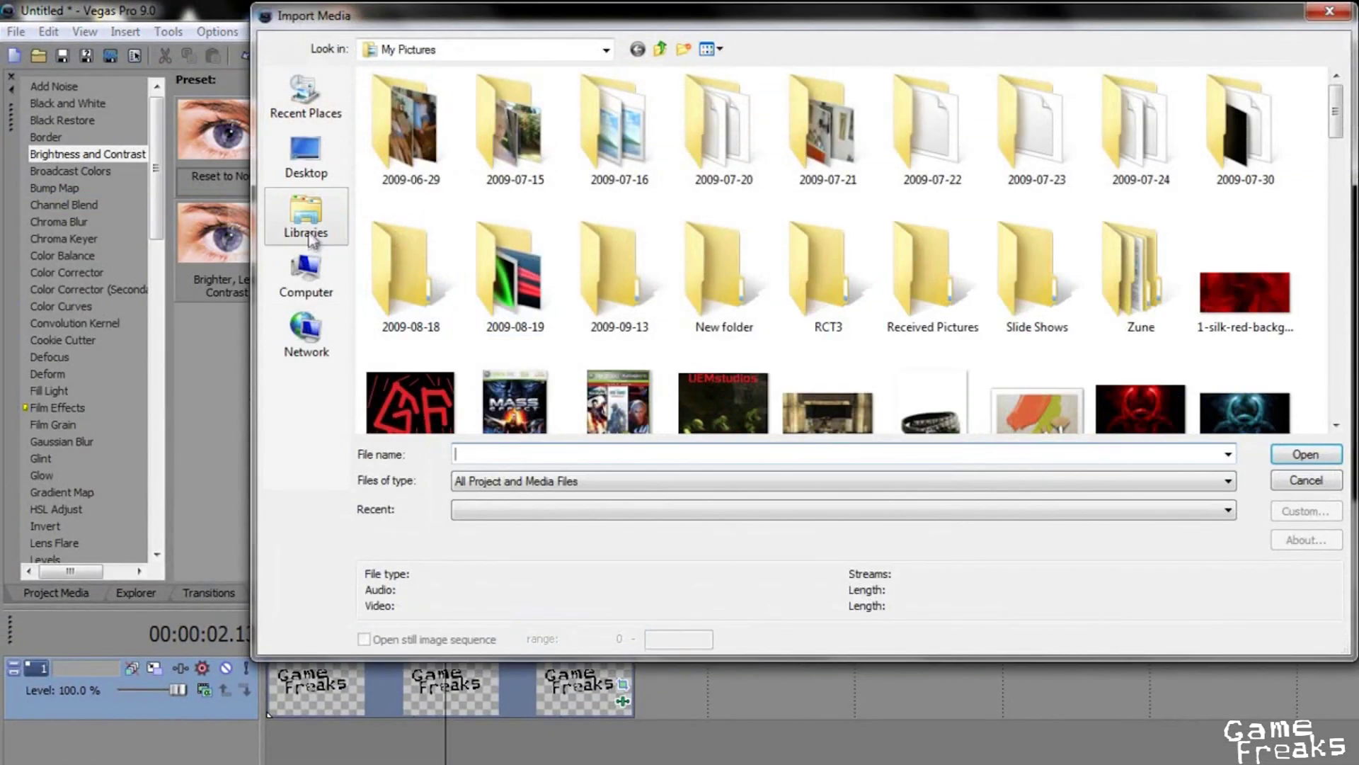
click(305, 225)
double_click(455, 172)
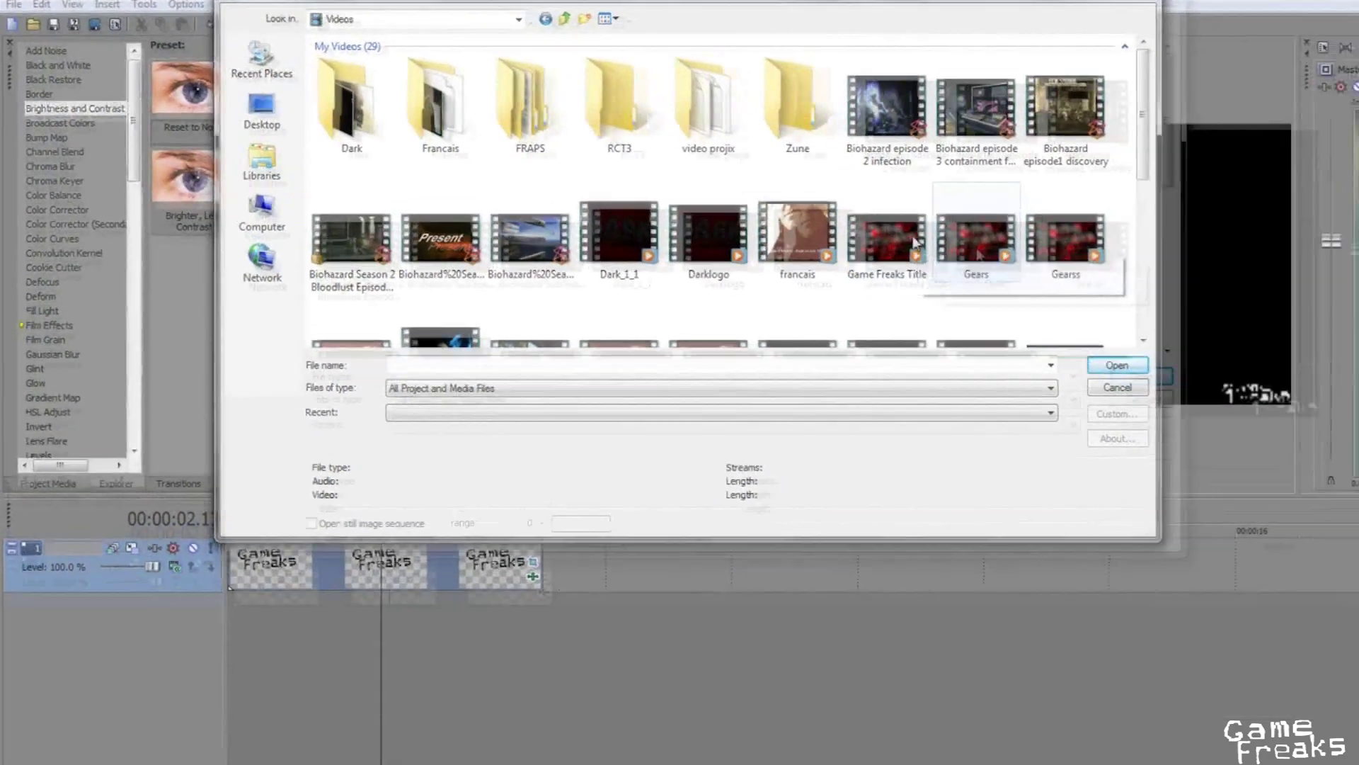
click(915, 242)
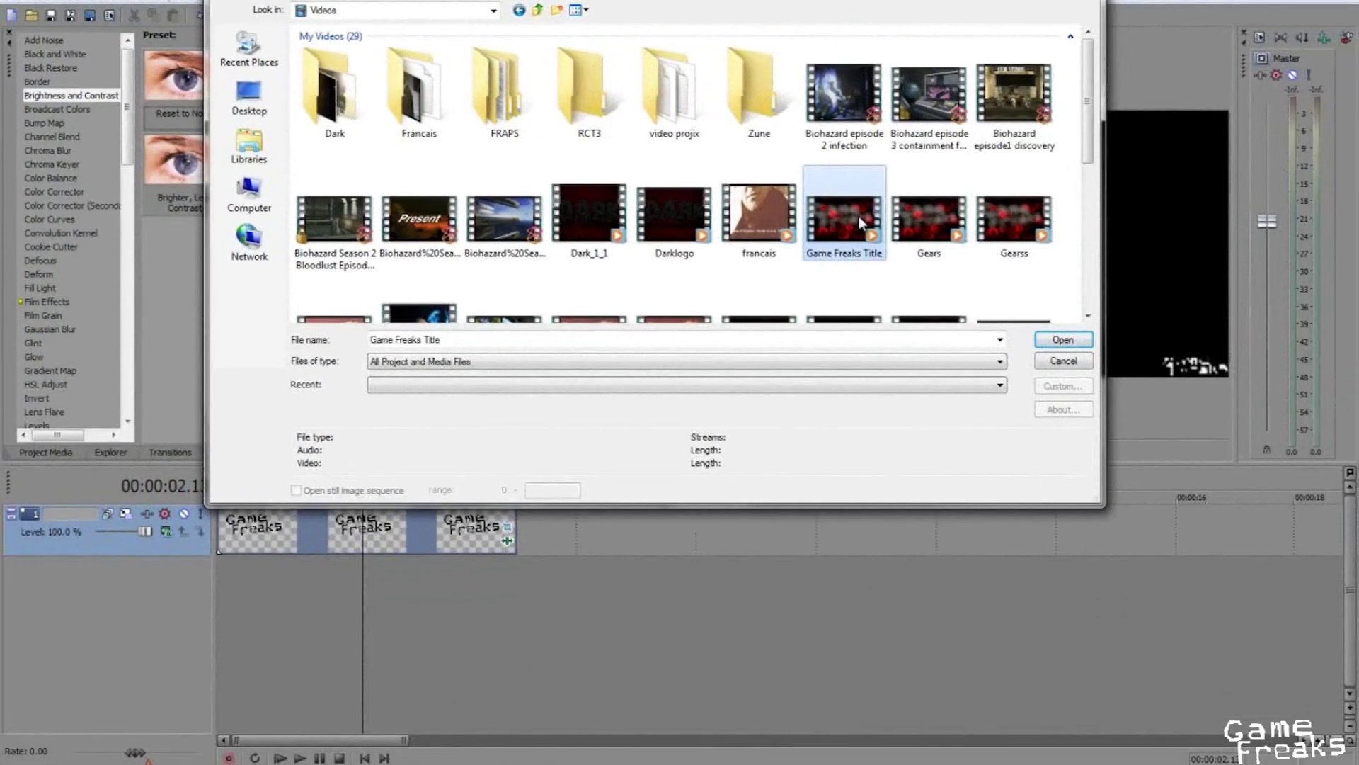
click(1055, 341)
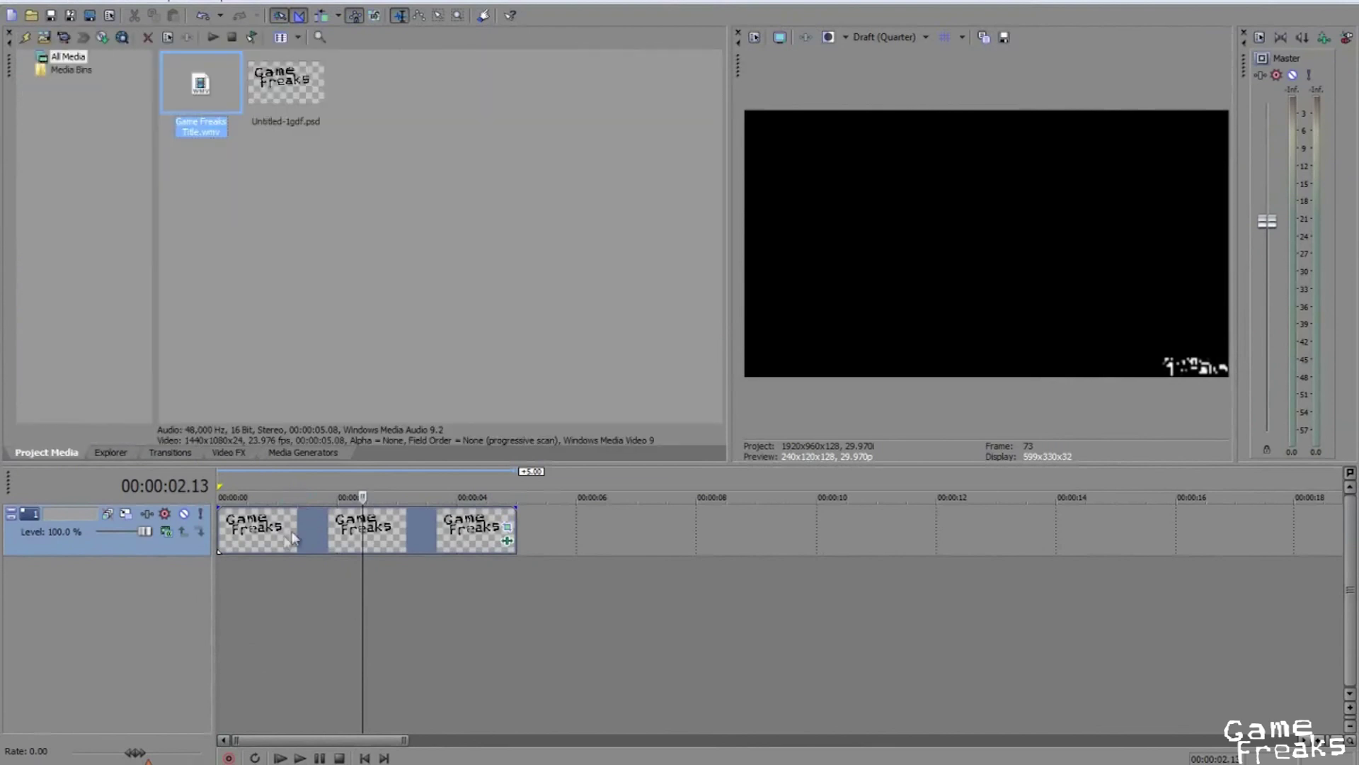
Put the title video at the project start, watermark after it, extended to about 2:50
drag(281, 530, 427, 531)
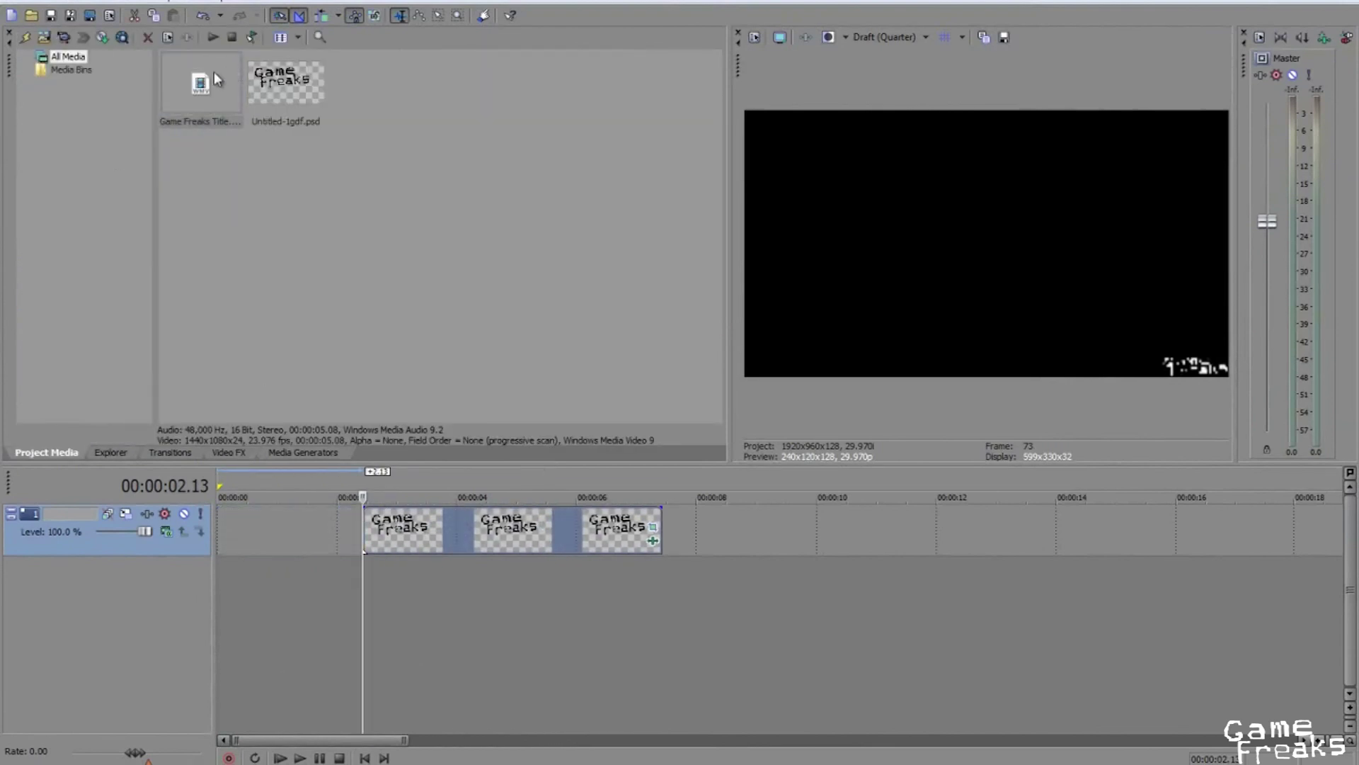
drag(197, 593, 382, 593)
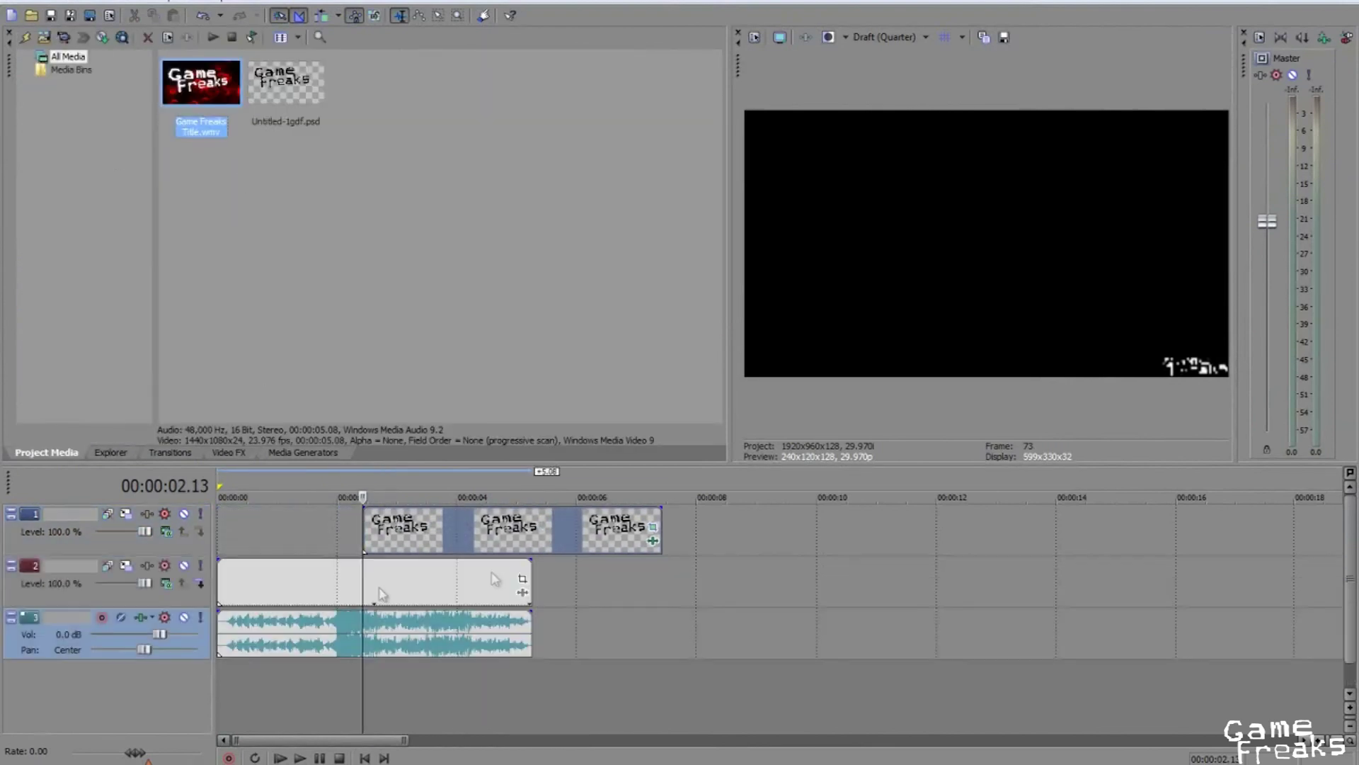
drag(499, 536, 674, 535)
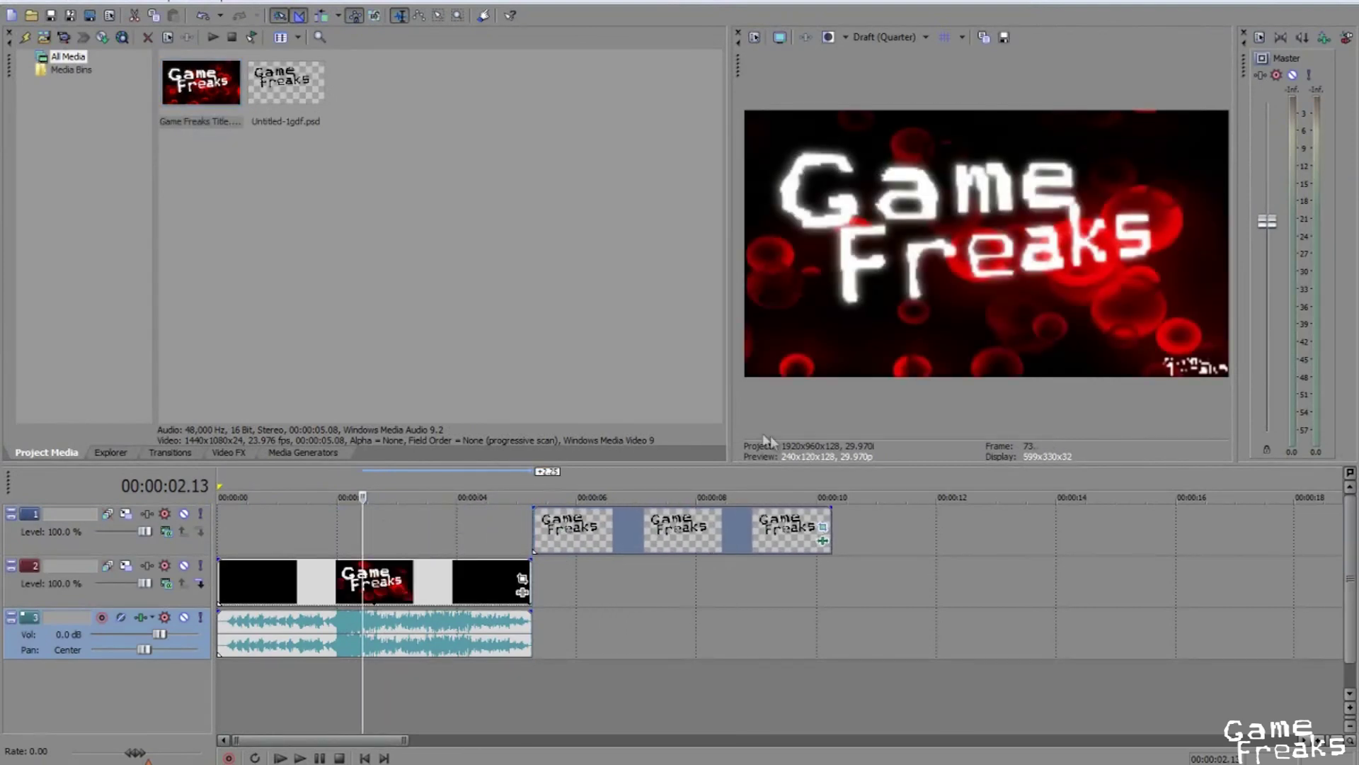
click(538, 522)
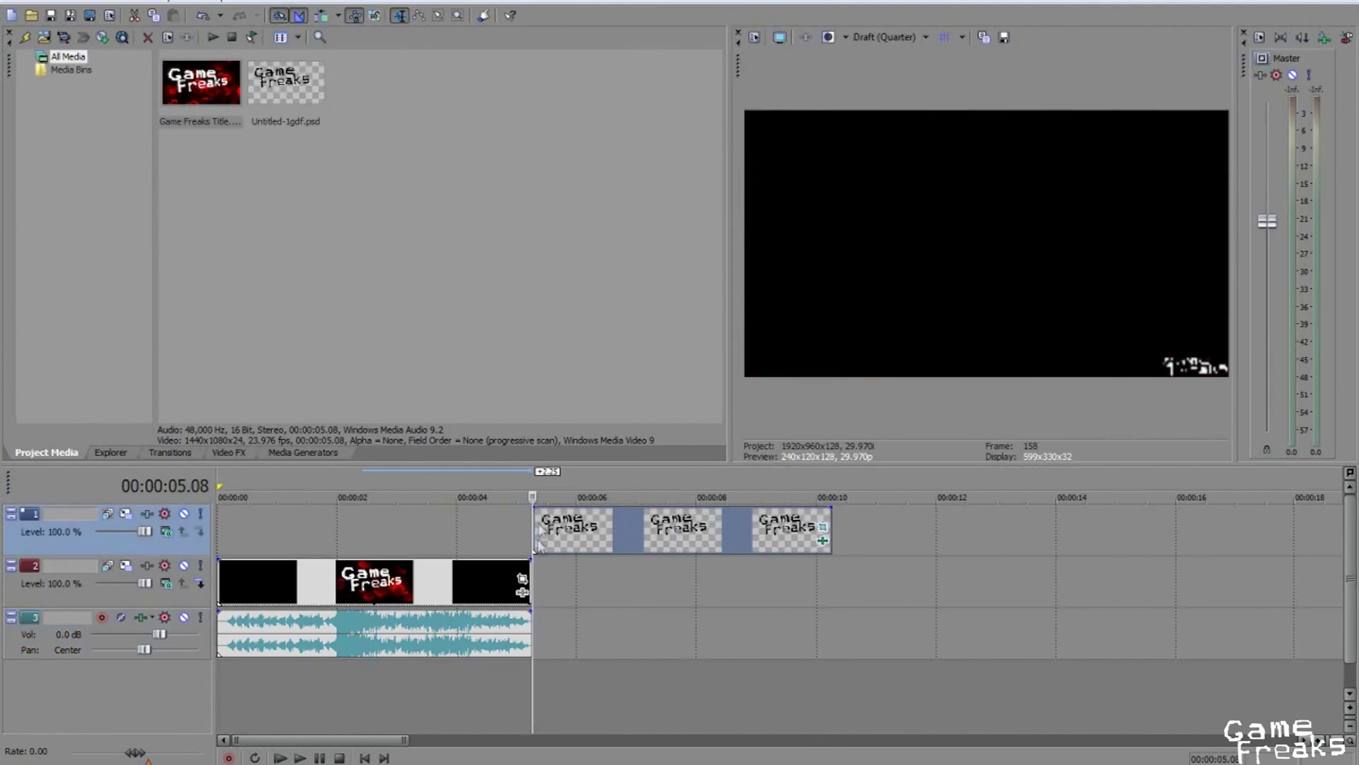
scroll(878, 584, down, 8)
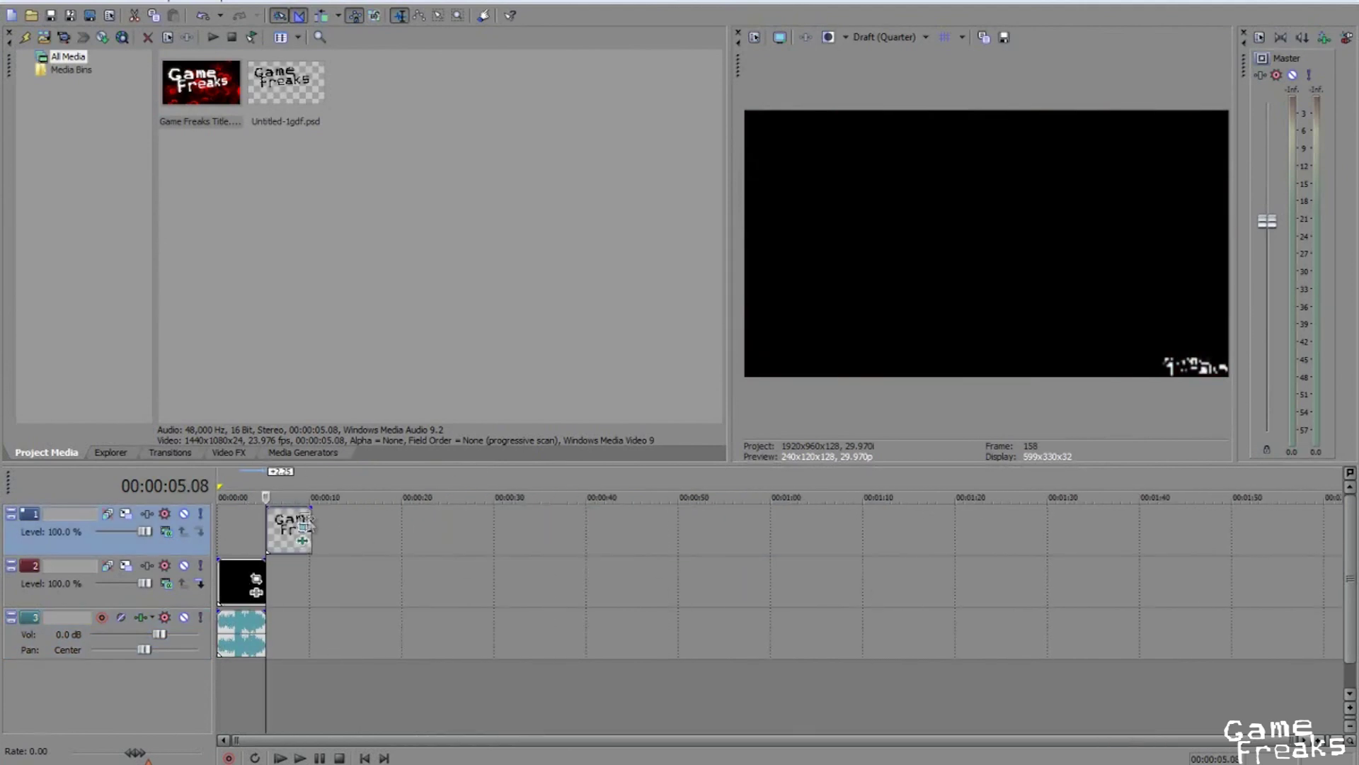
drag(314, 518, 1196, 552)
scroll(718, 588, down, 3)
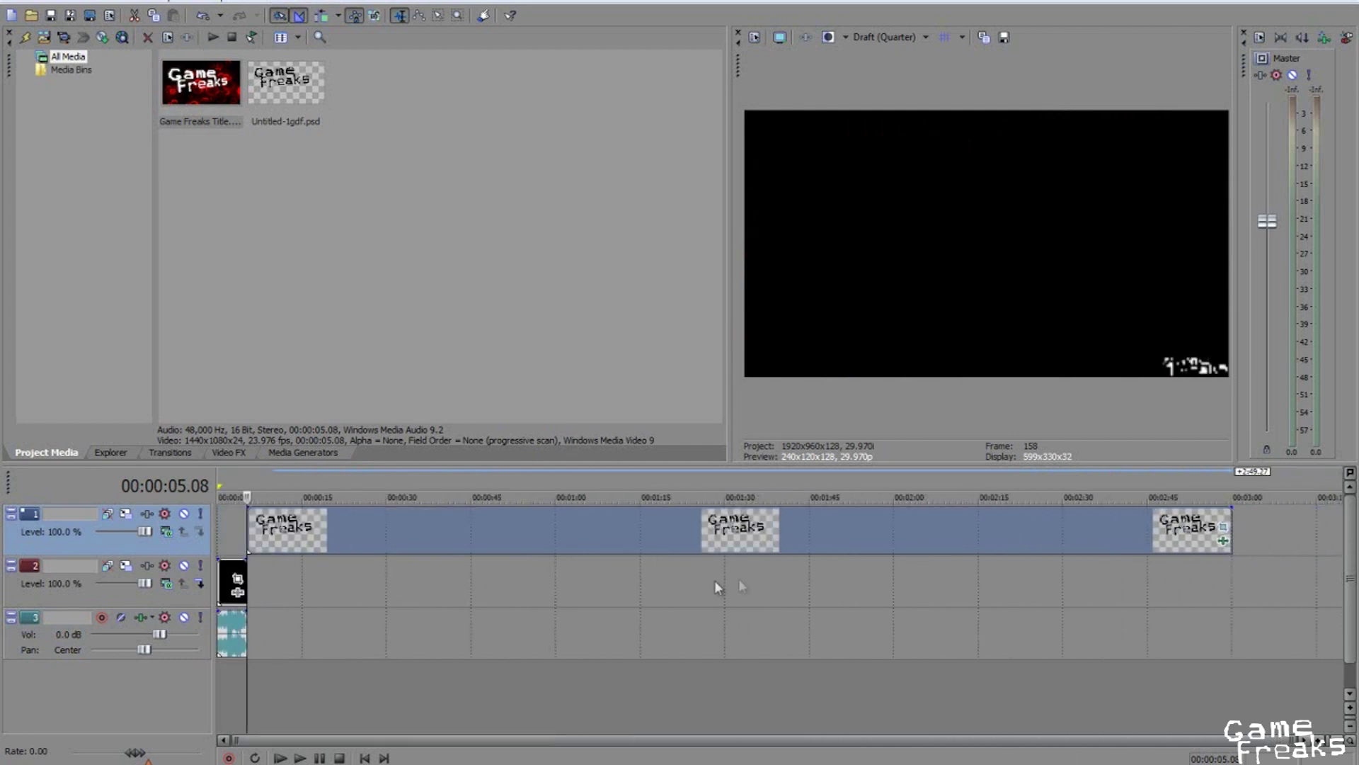
Import the three F.E.A.R. clips from the video projix folder
click(10, 6)
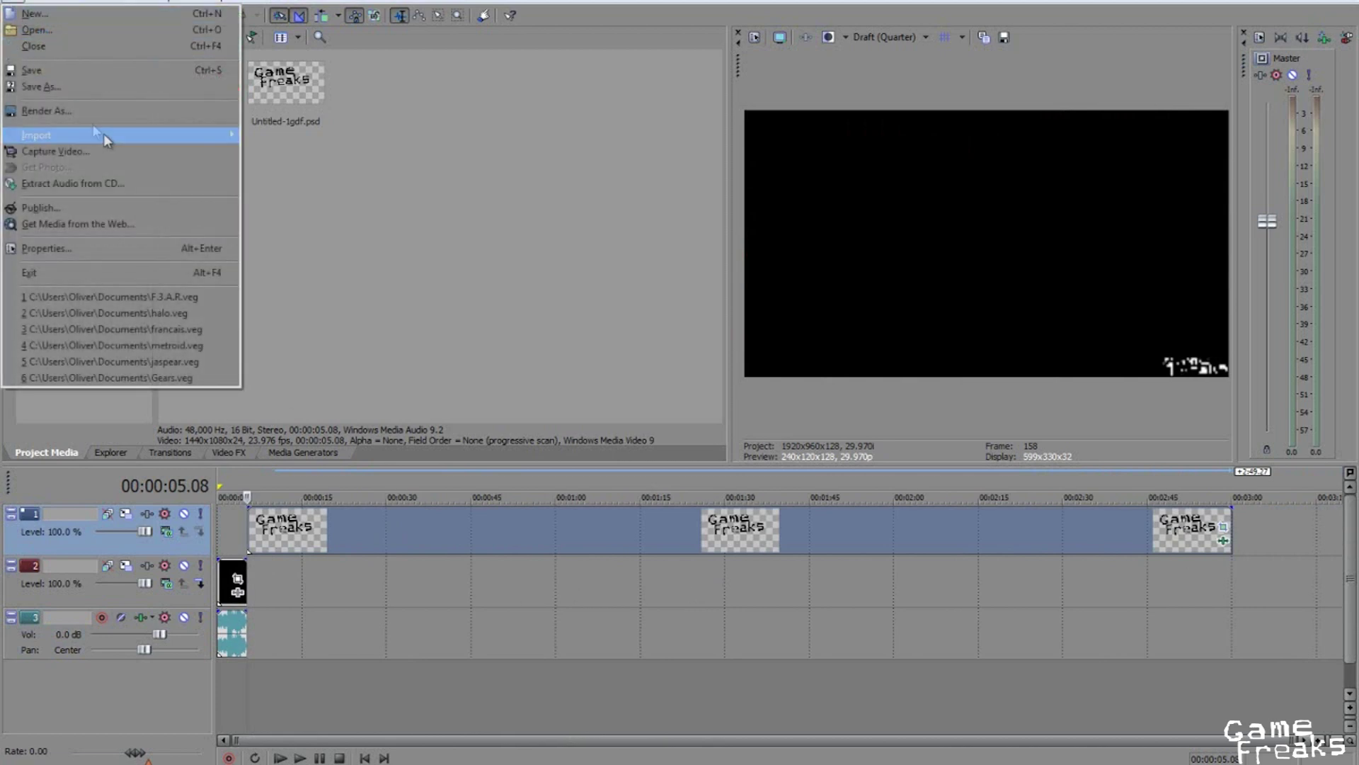
mouse_move(126, 139)
click(259, 140)
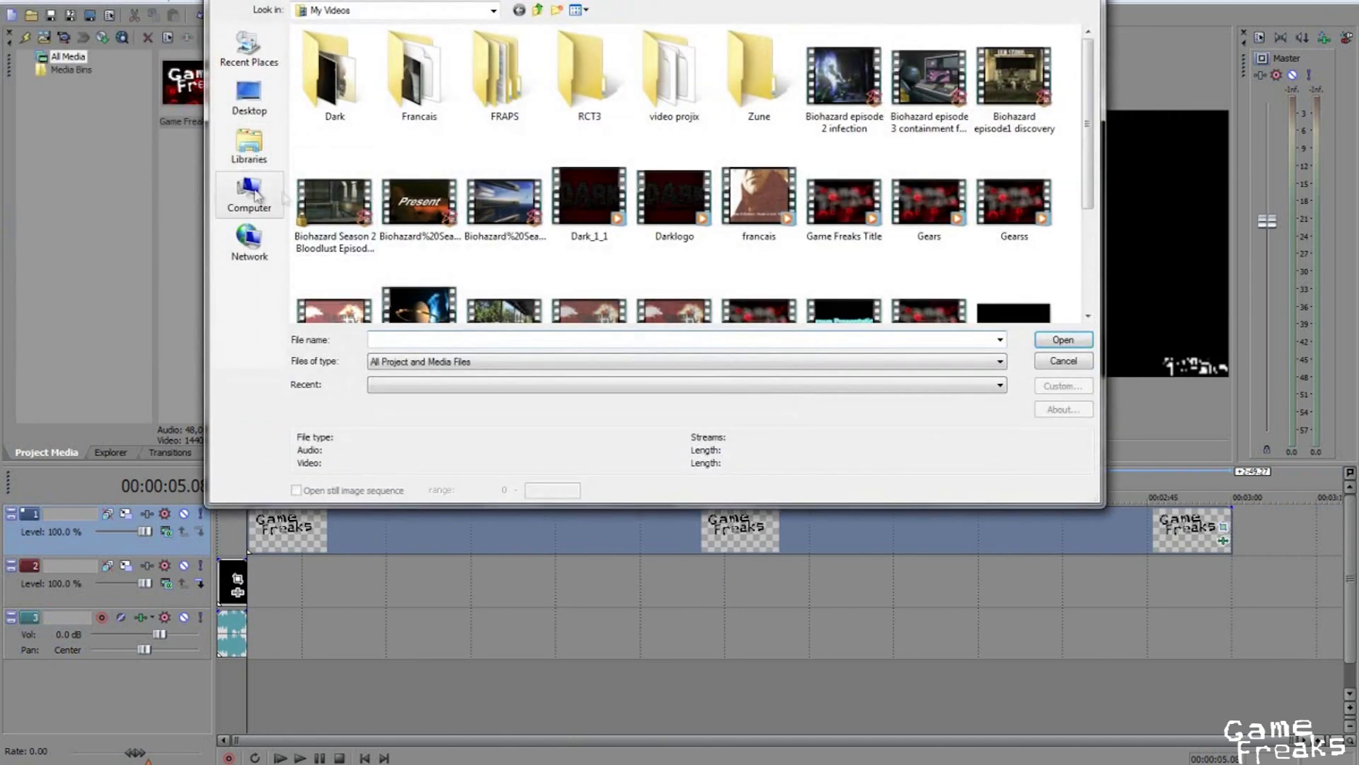
double_click(673, 78)
drag(658, 145, 292, 31)
click(1058, 340)
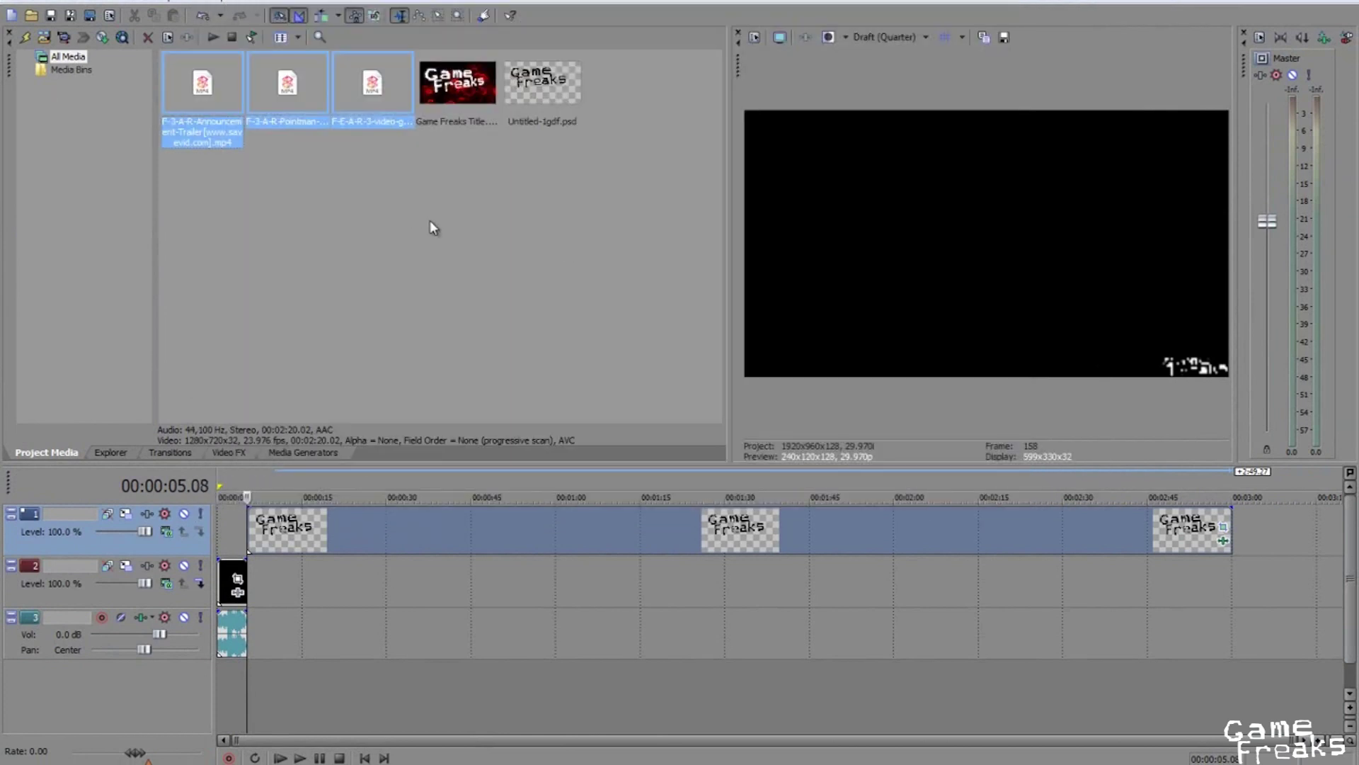
click(378, 147)
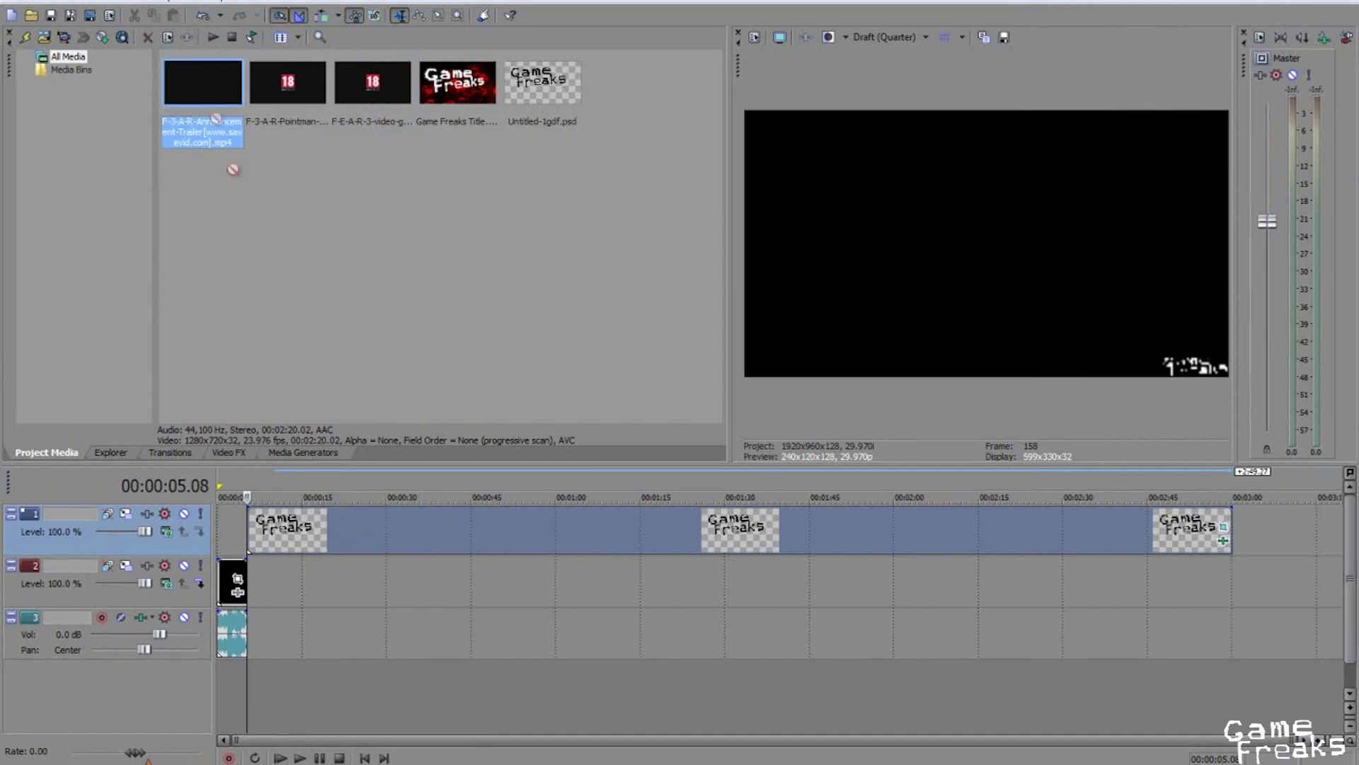
Place one F.E.A.R. clip after the title, delete its audio track, and preview it
drag(233, 169, 354, 657)
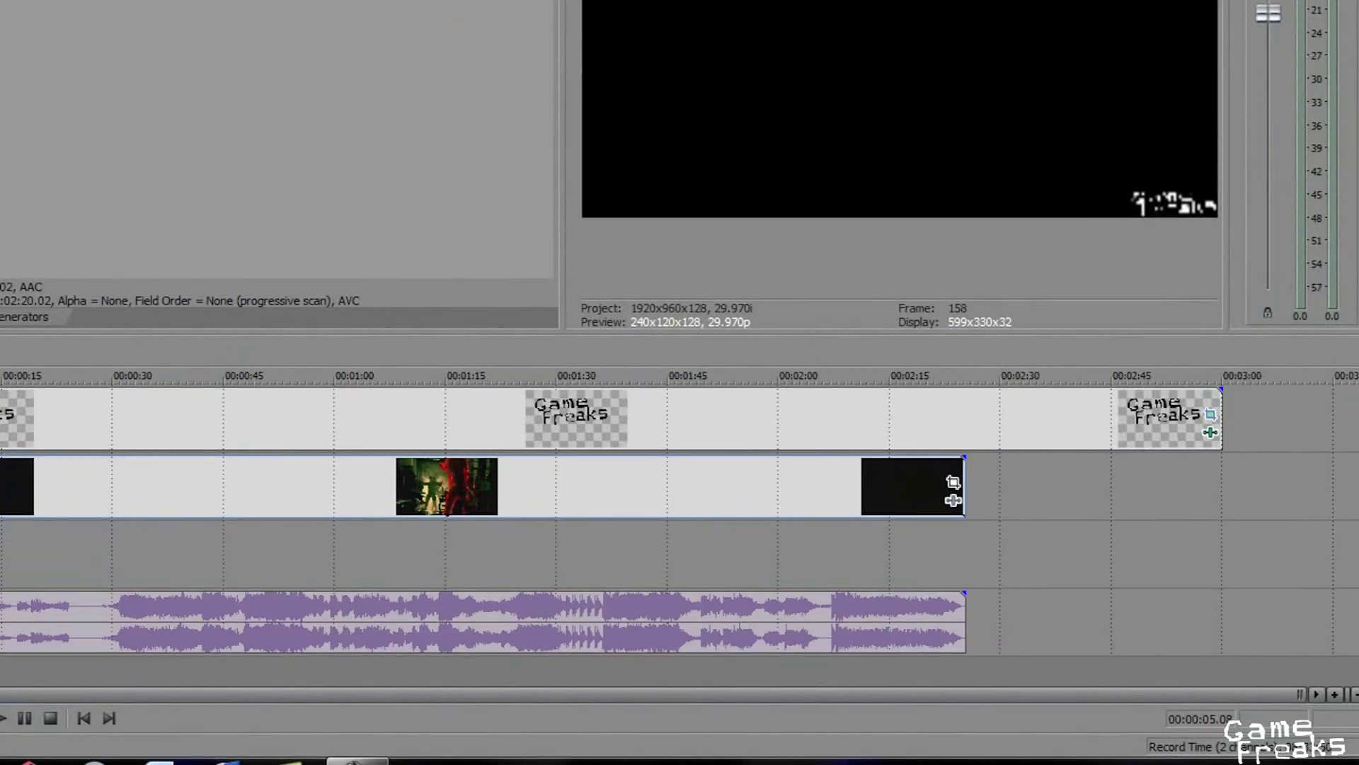
right_click(224, 538)
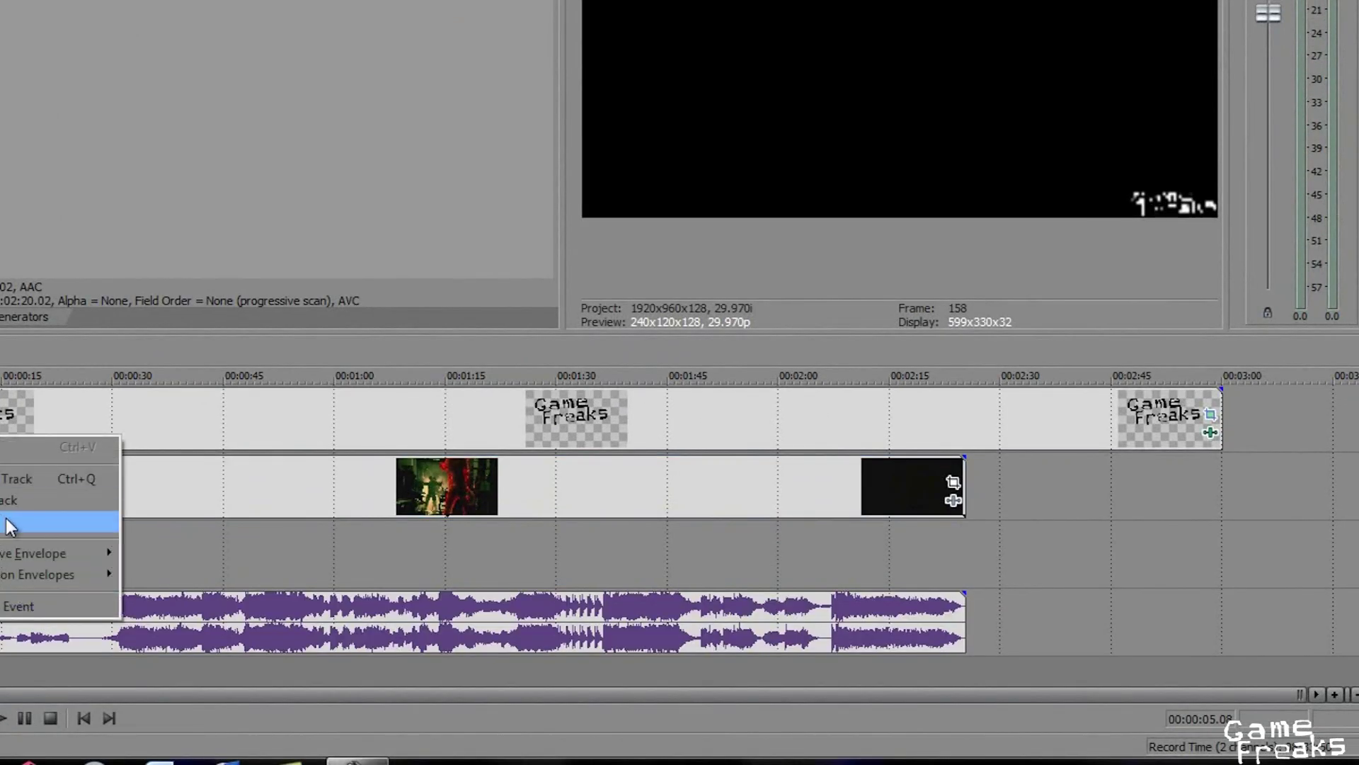
click(4, 501)
click(126, 492)
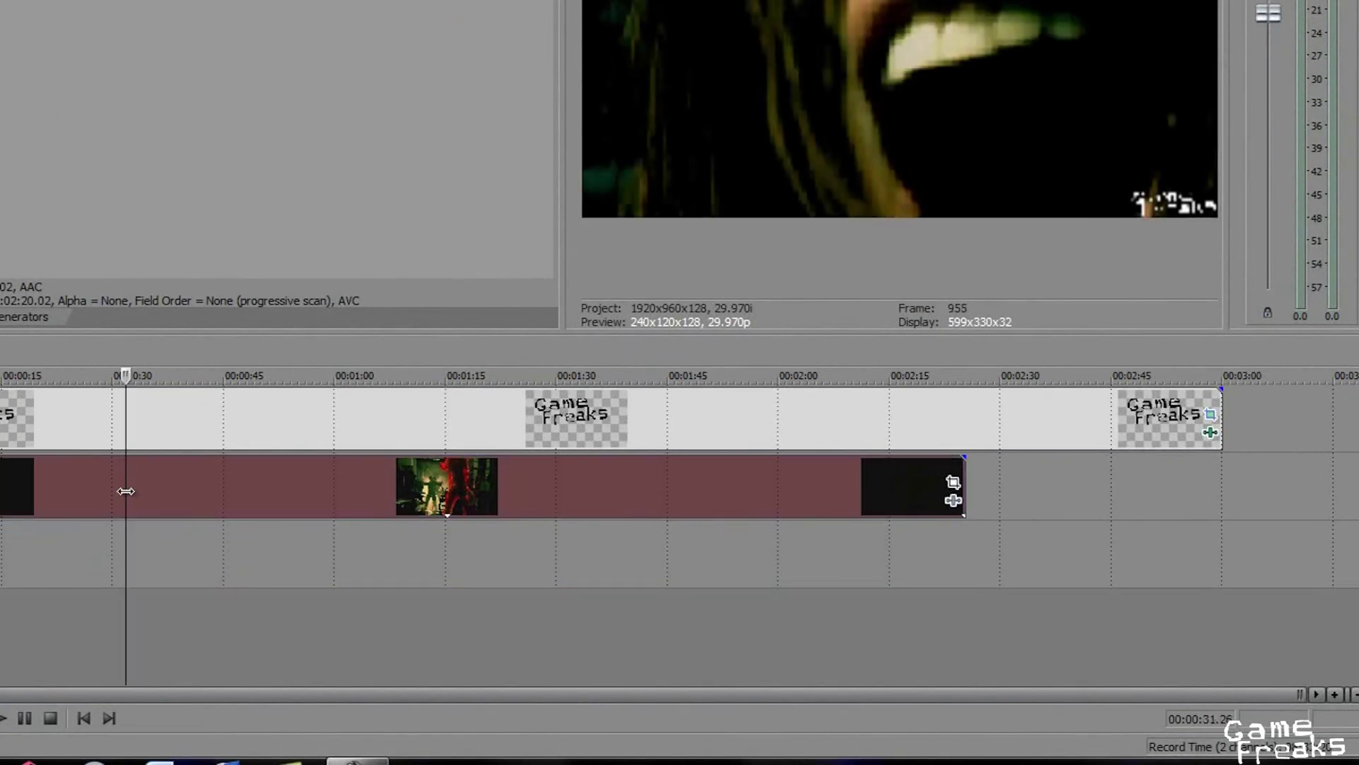
key(space)
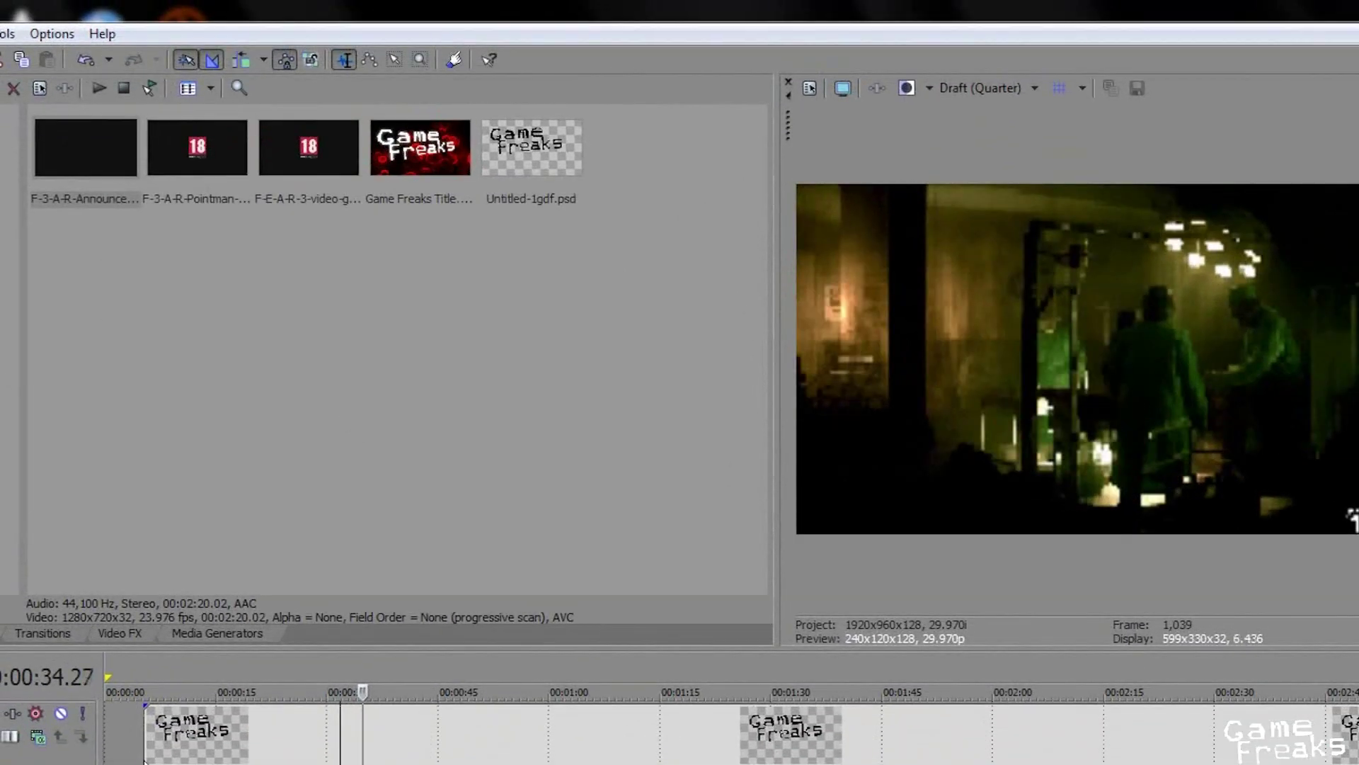
key(space)
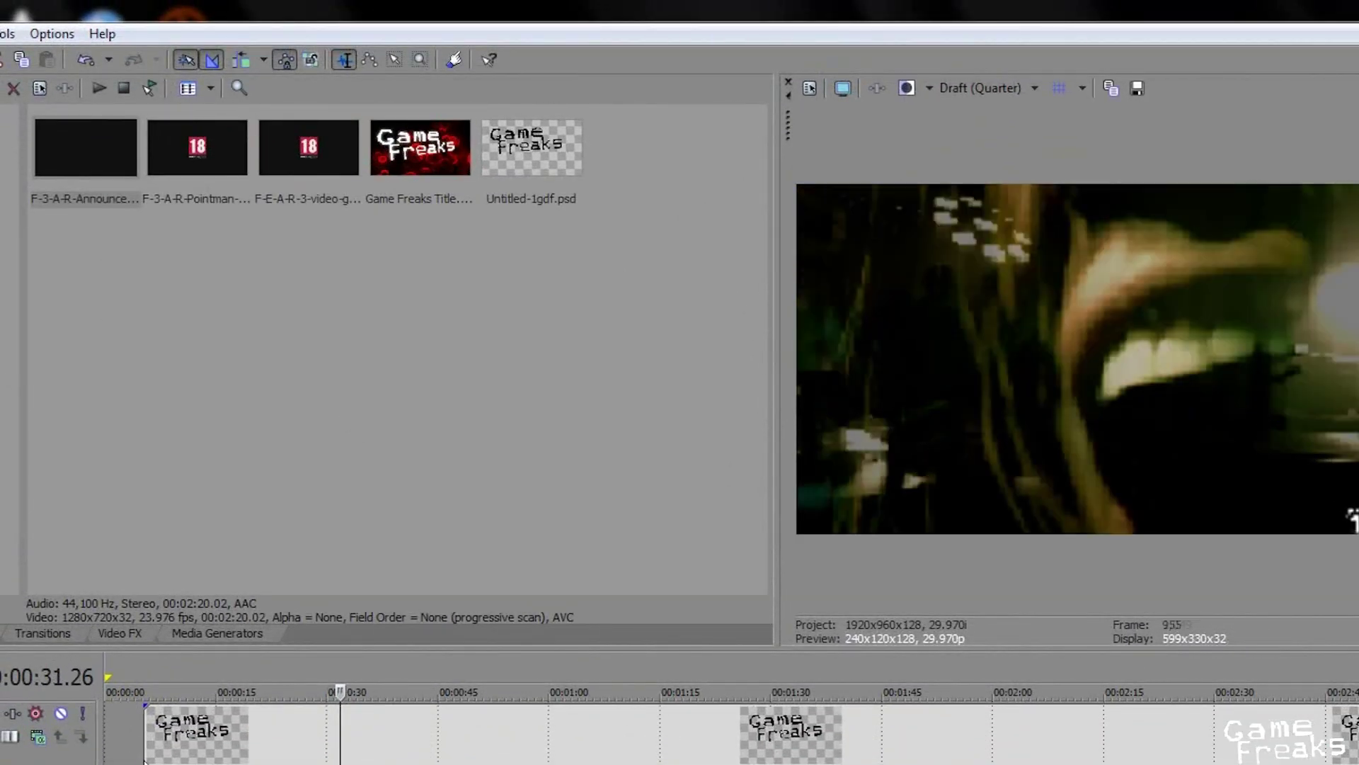
key(alt+f)
Import Three Days Grace - Pain.mp3 from the One-X album and place it on audio track 3
mouse_move(36, 222)
click(170, 217)
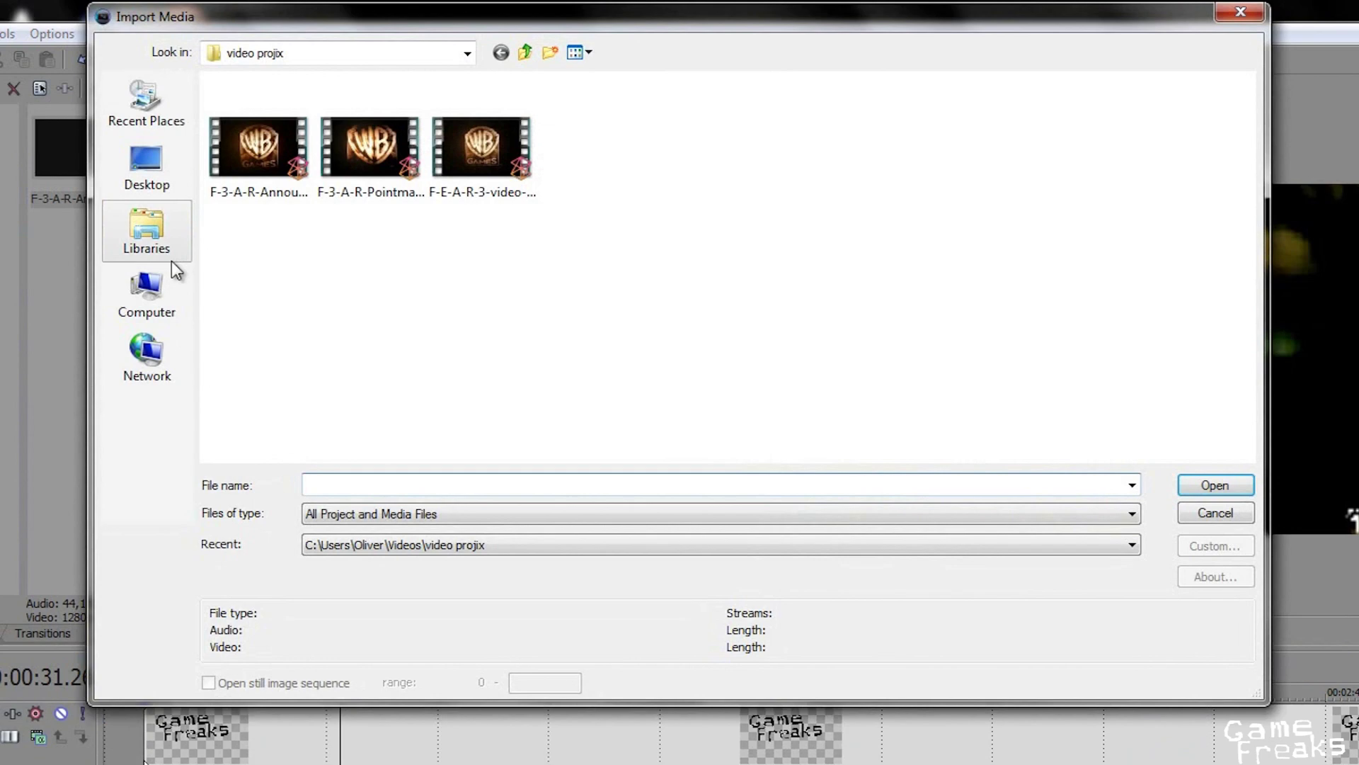
click(169, 255)
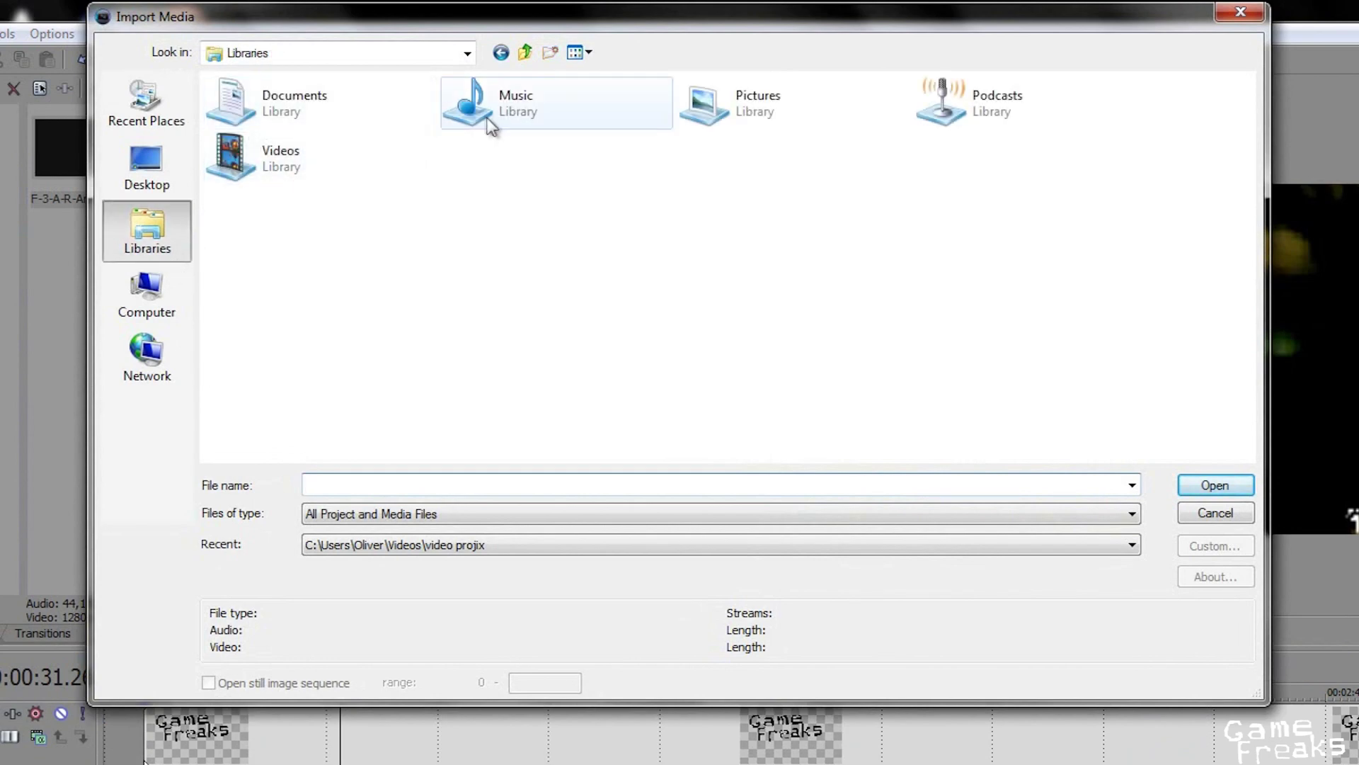
double_click(521, 109)
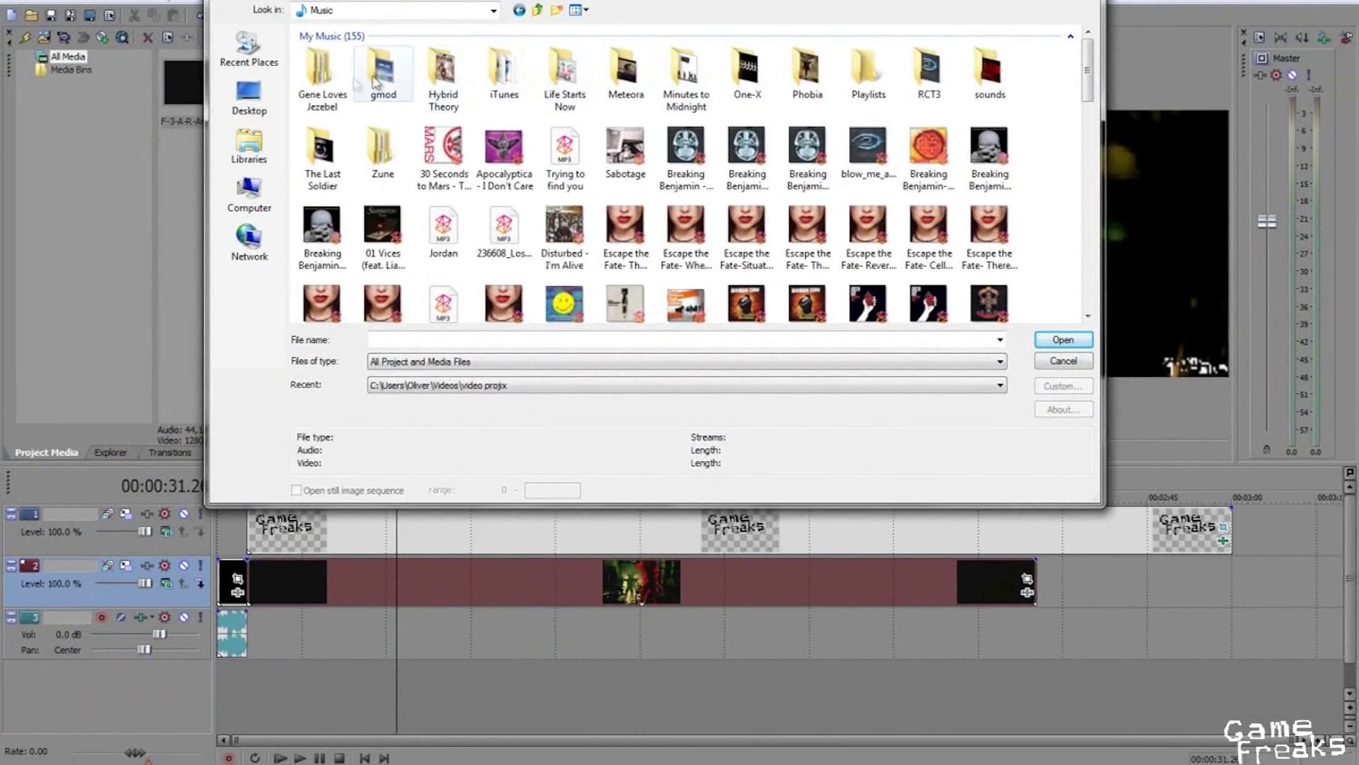
double_click(746, 67)
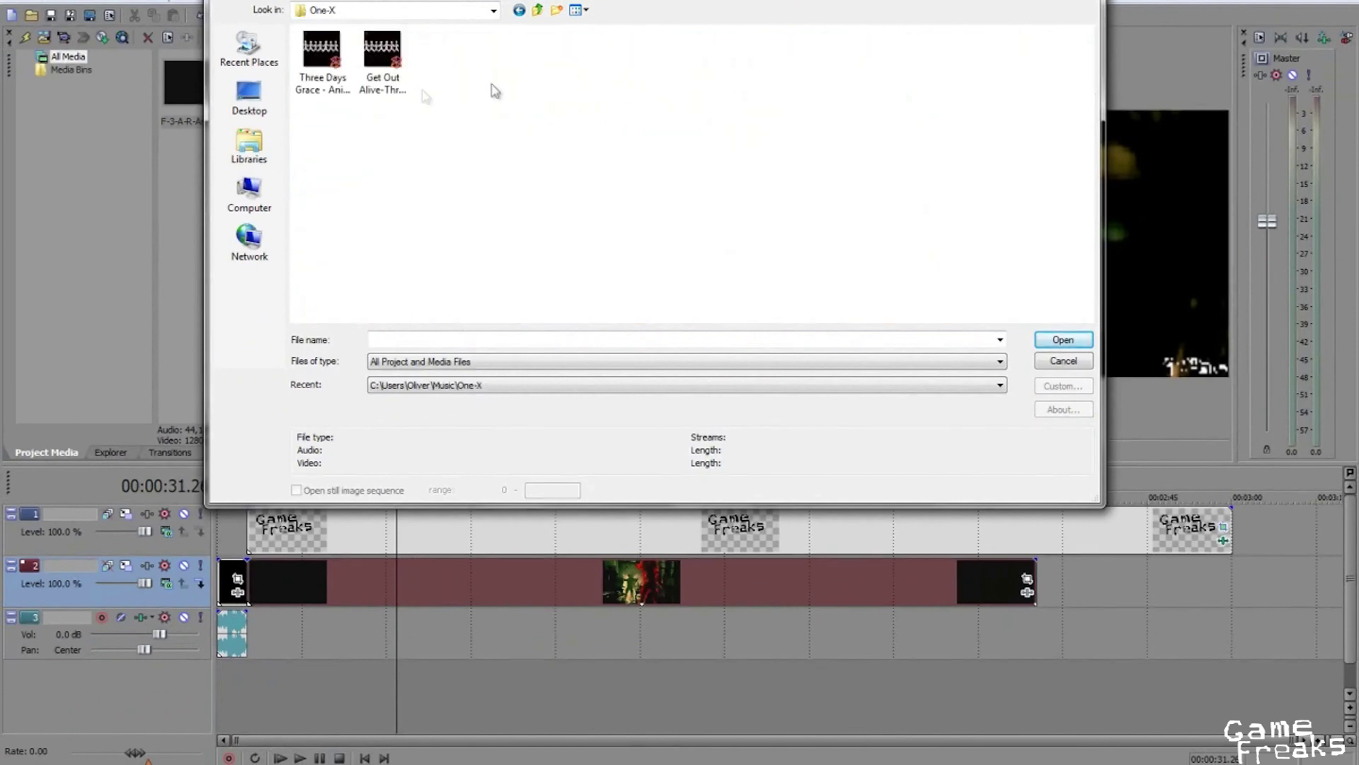
click(371, 68)
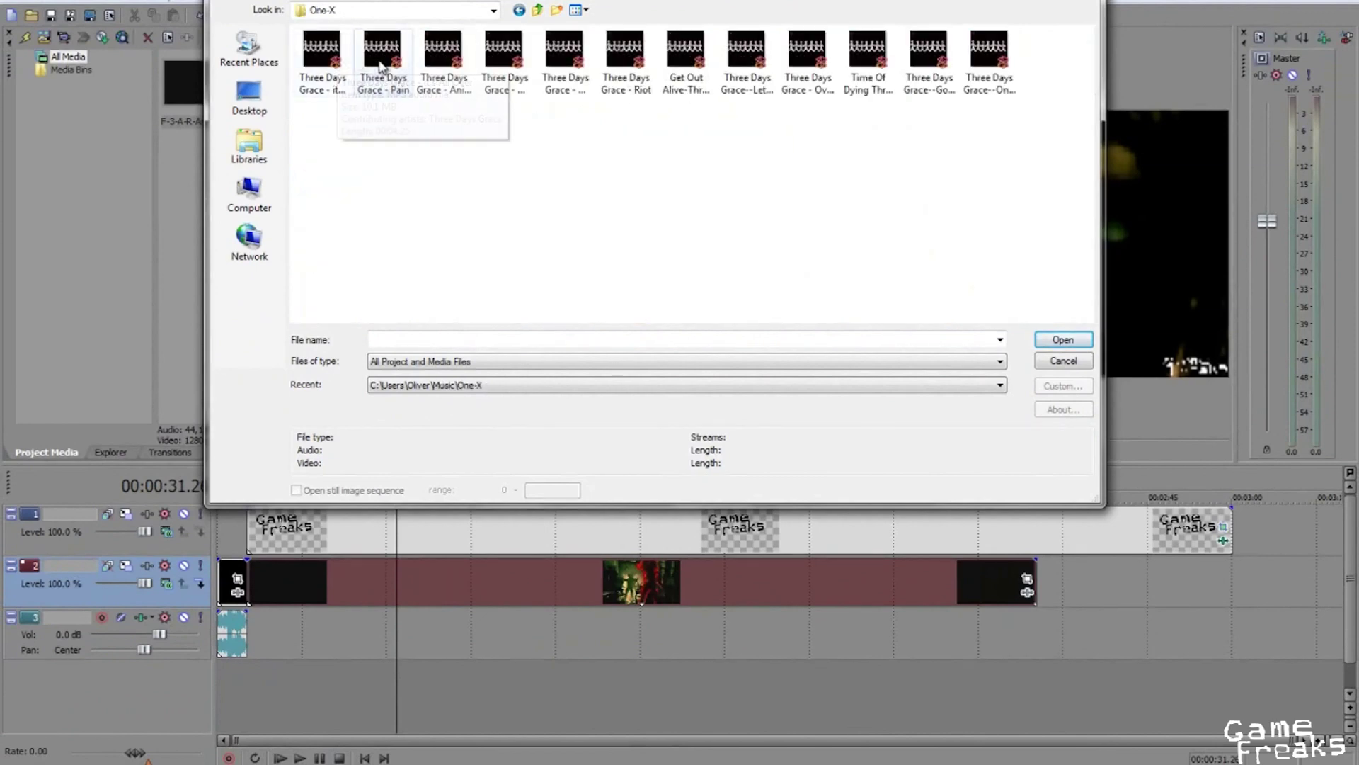
click(1064, 341)
drag(511, 489, 259, 634)
click(322, 637)
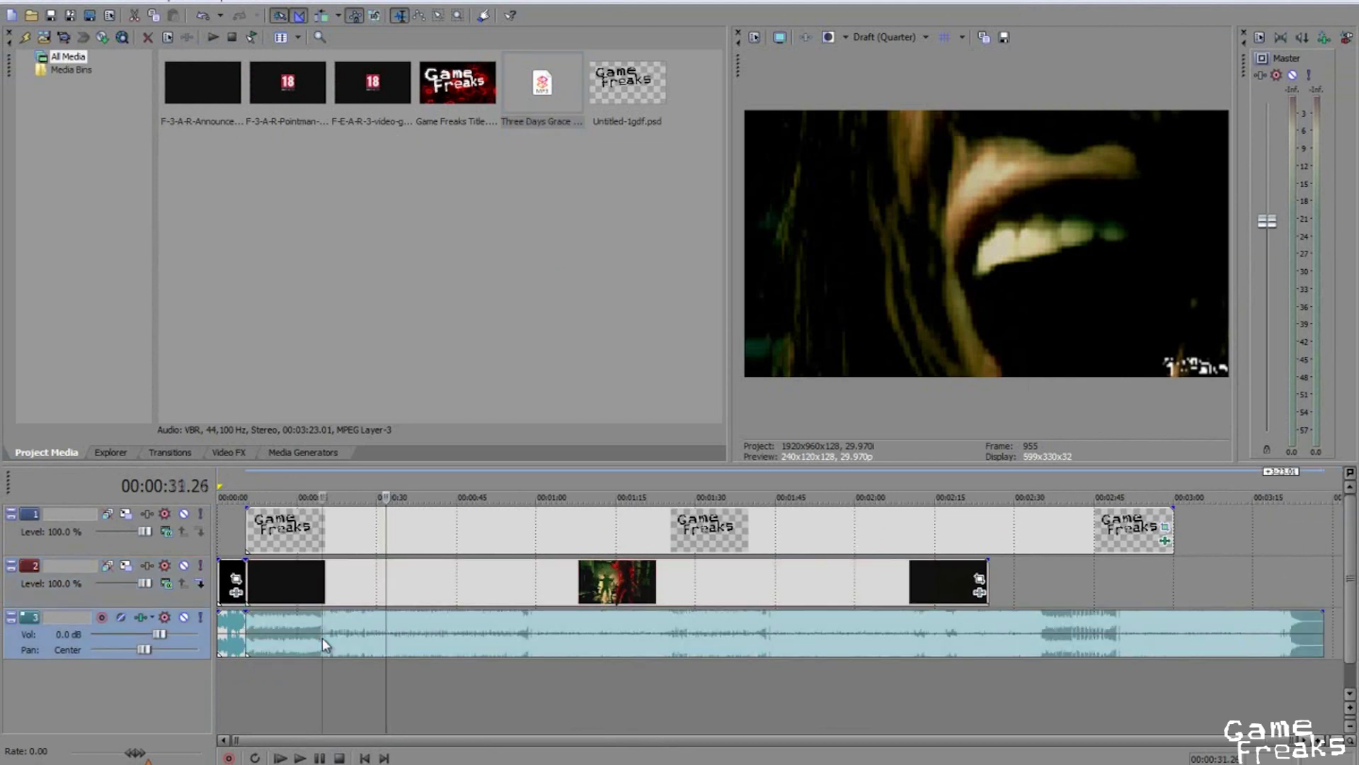
click(303, 452)
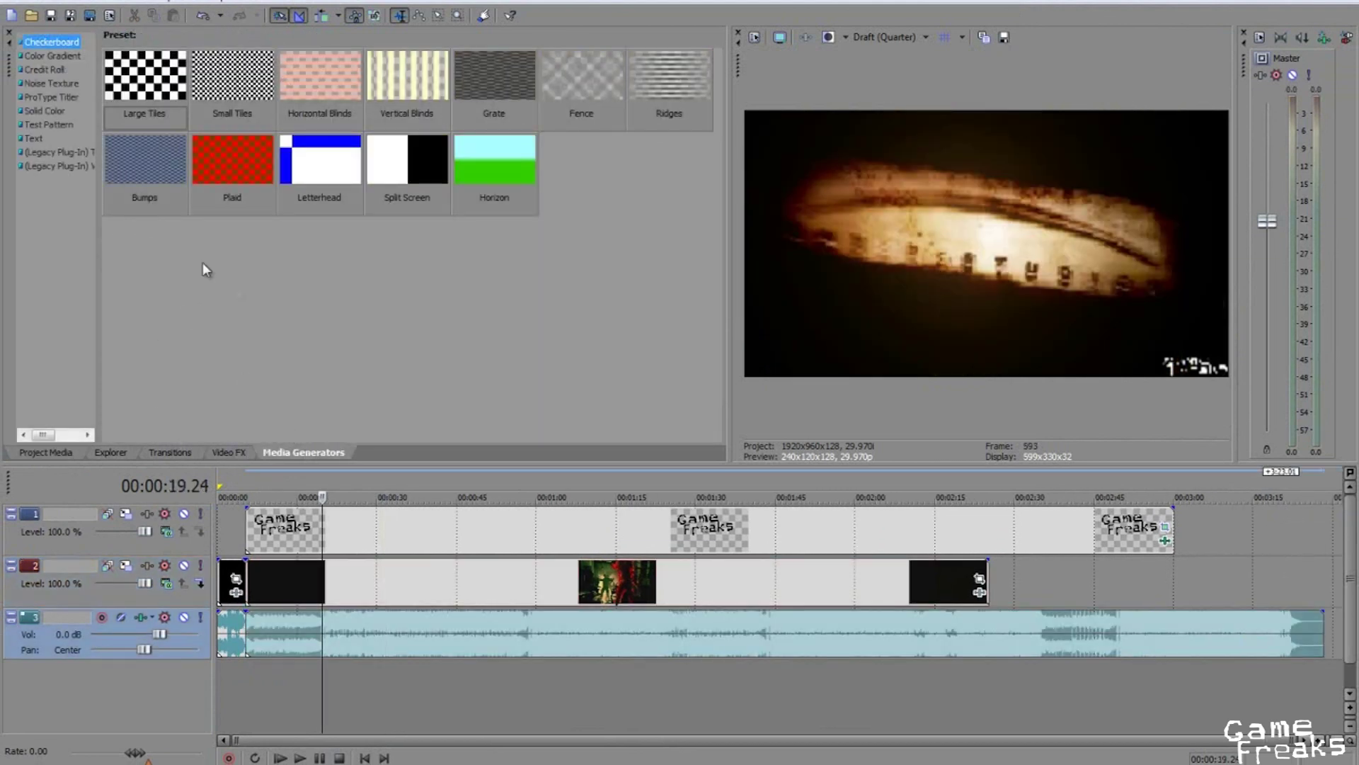
Add a Sony Text event reading 'Three Days Grace: Pain' at the playhead
click(32, 138)
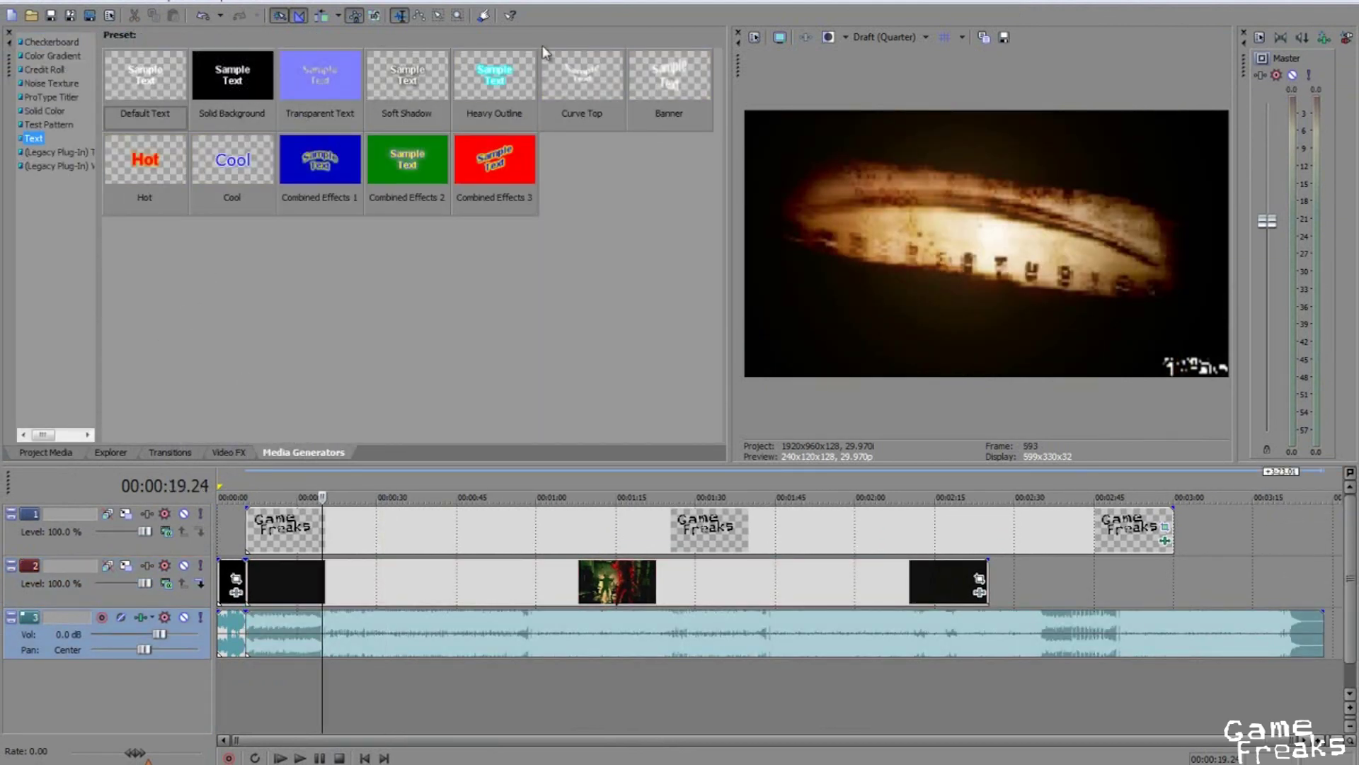
drag(151, 78, 264, 505)
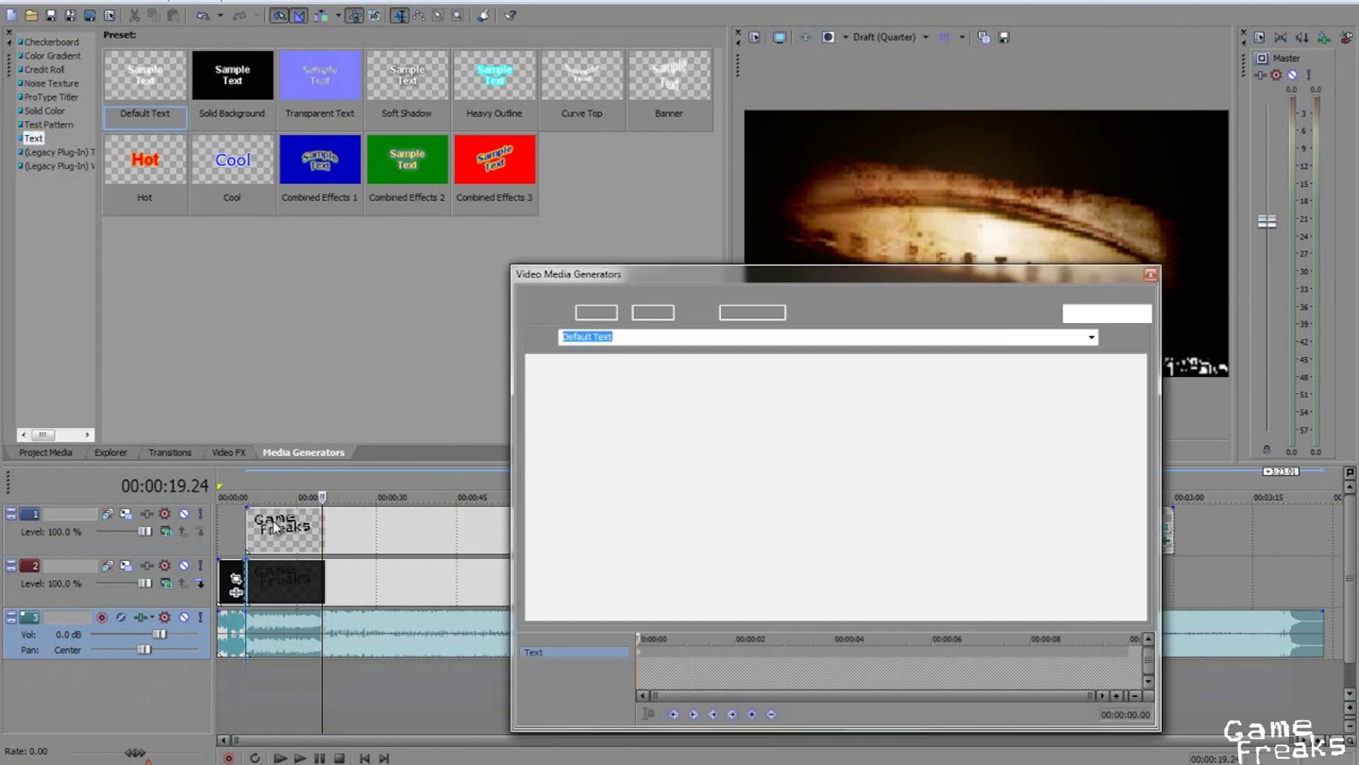
key(ctrl+a)
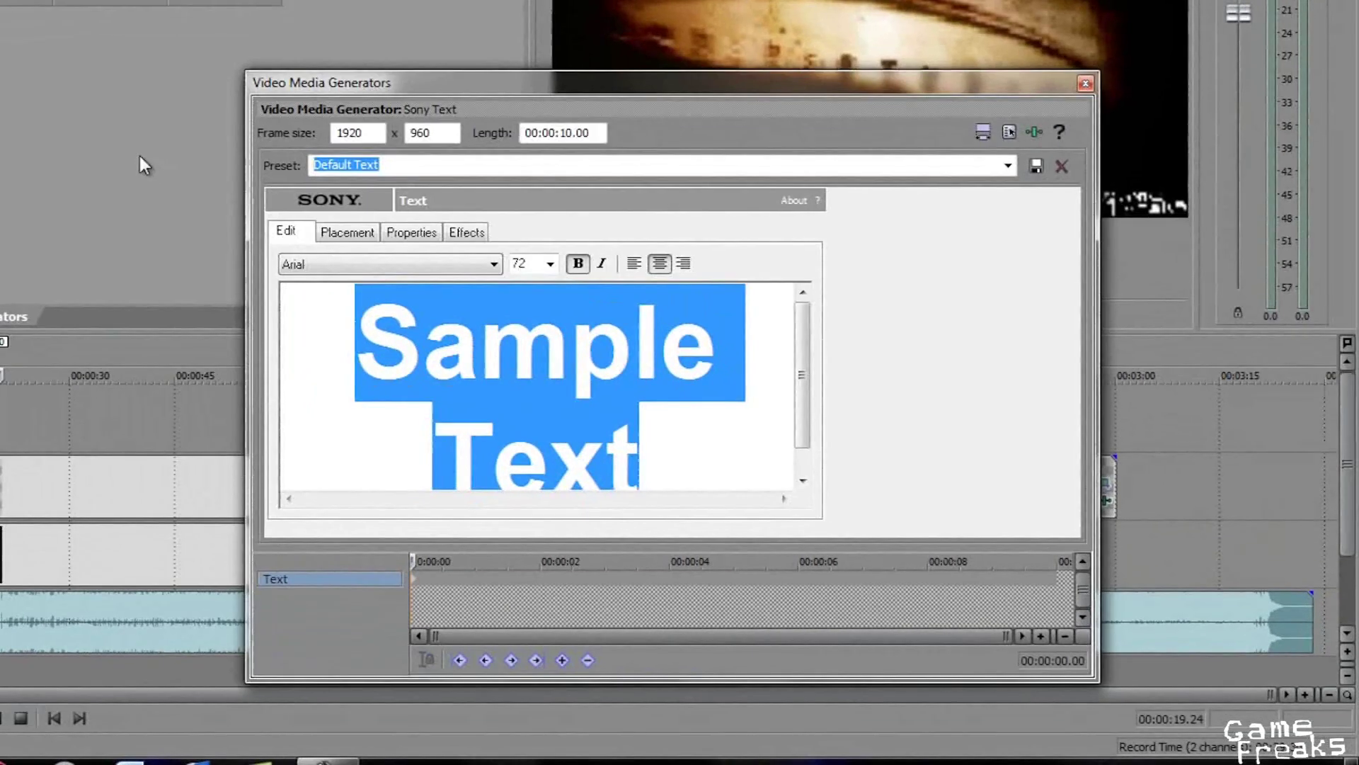
key(Delete)
text(Three)
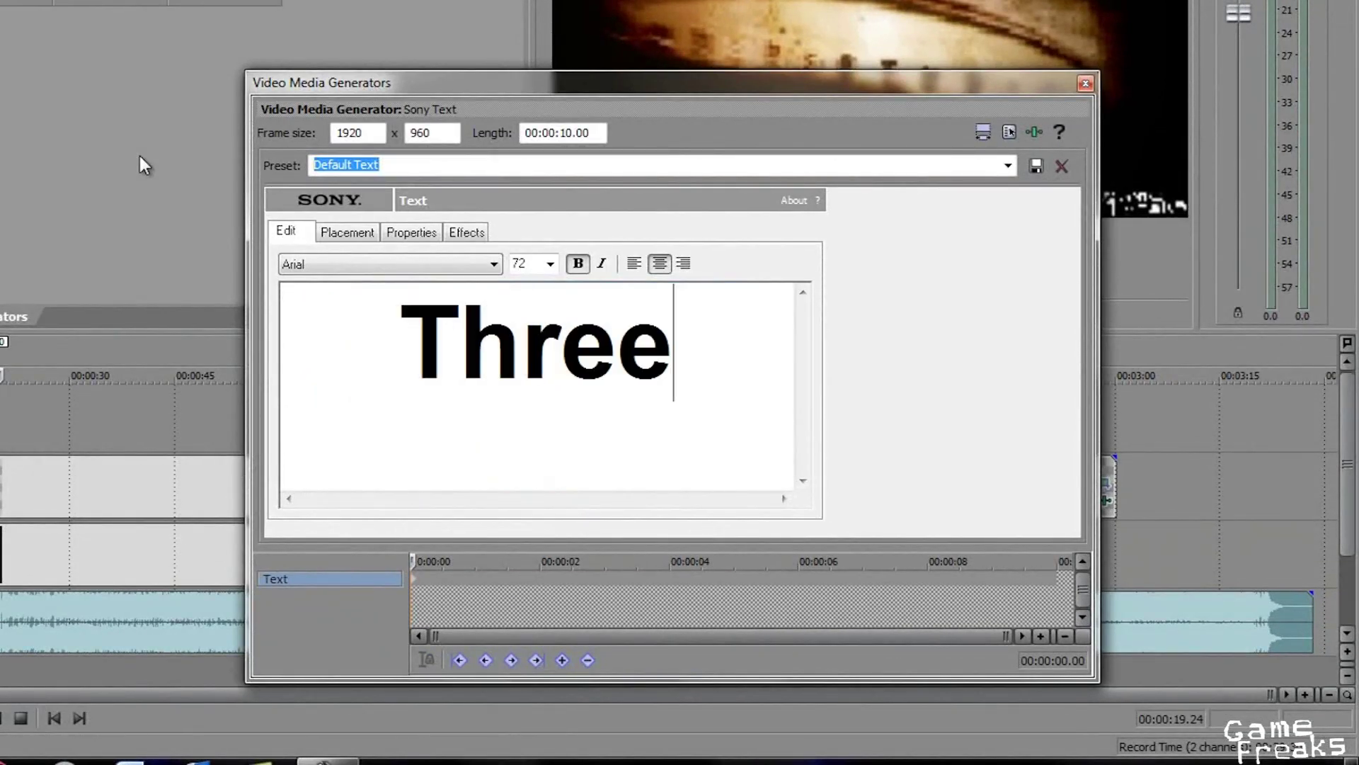
text(Day)
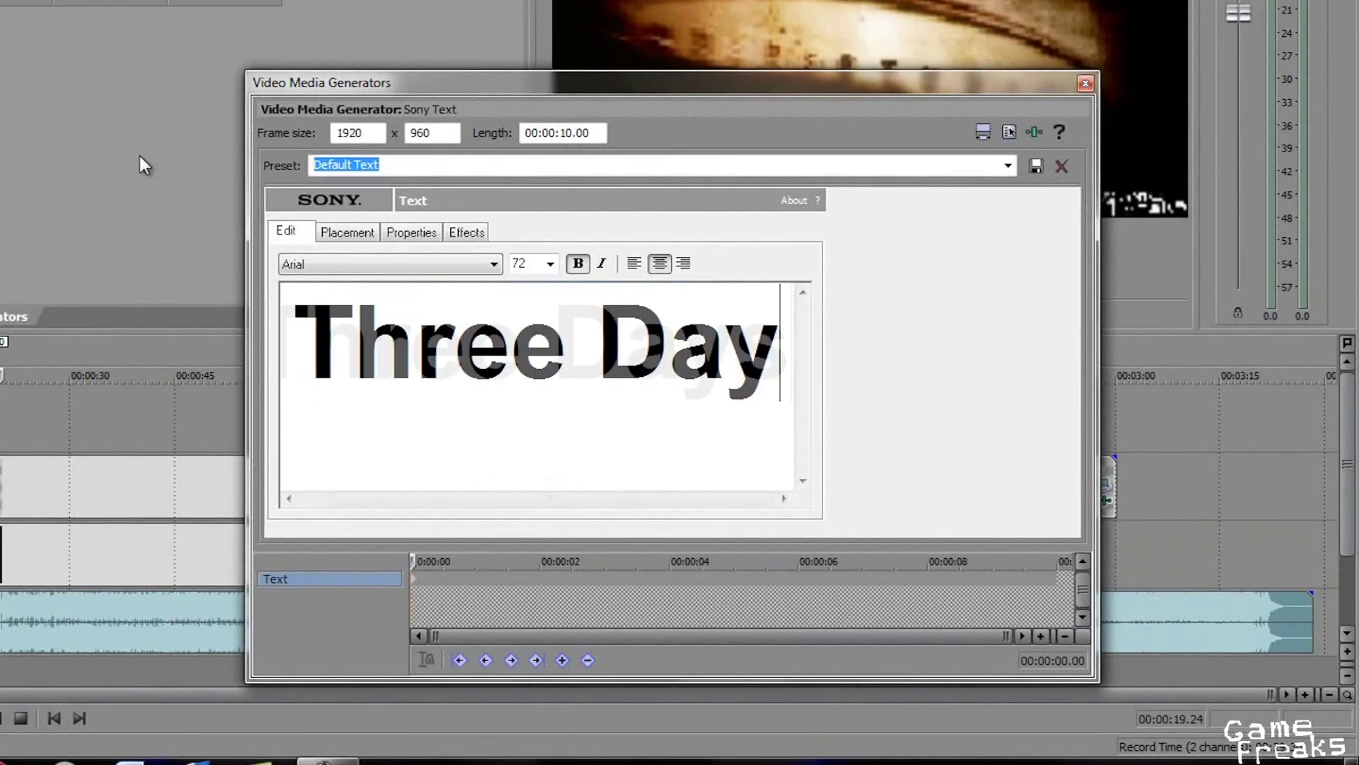
text(s Grace)
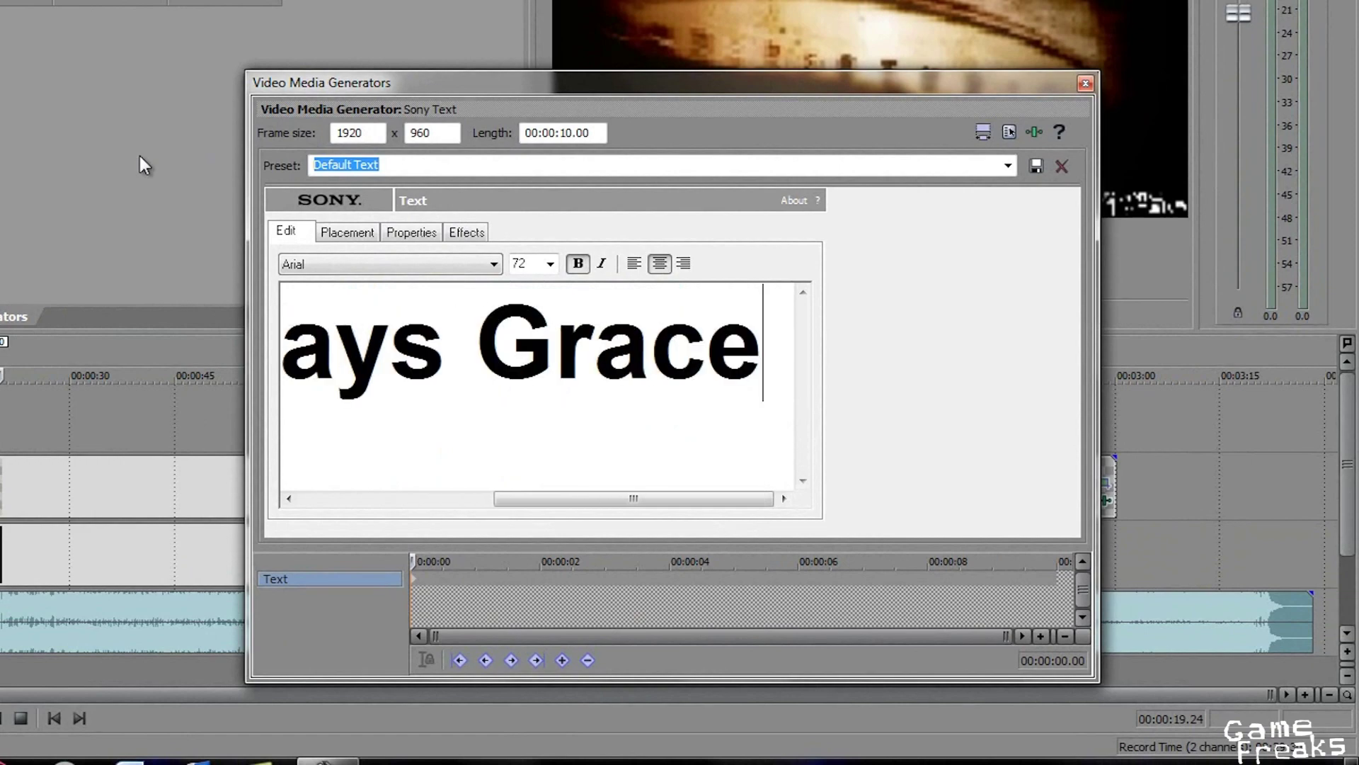
text(: Pa)
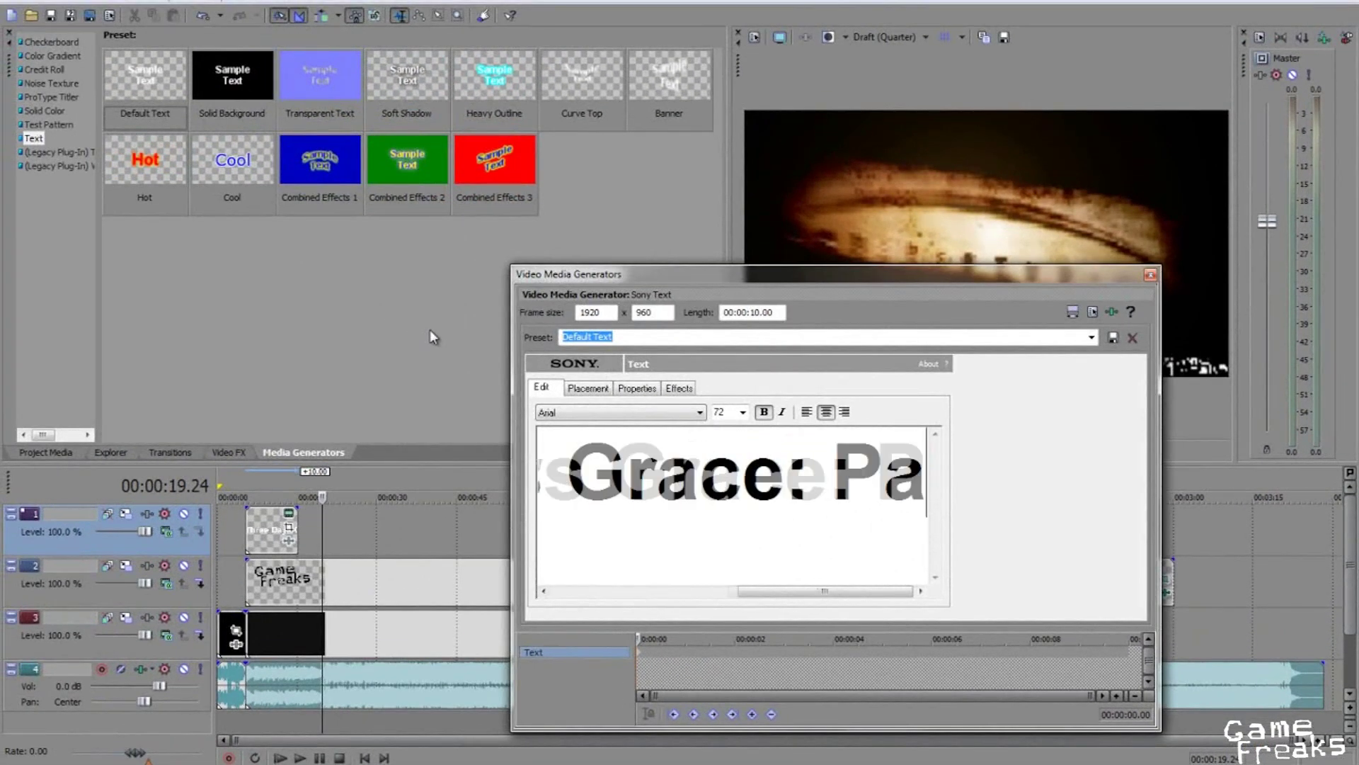
text(in)
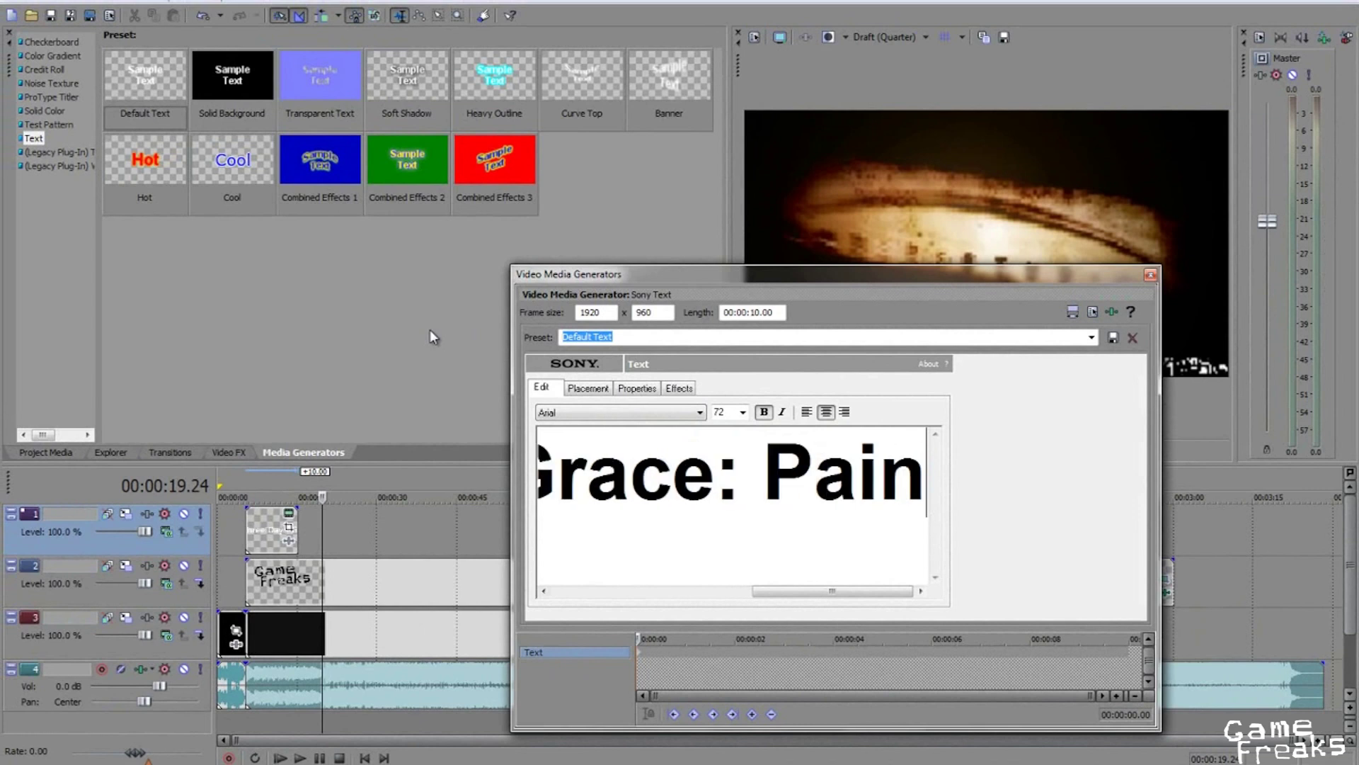
click(276, 528)
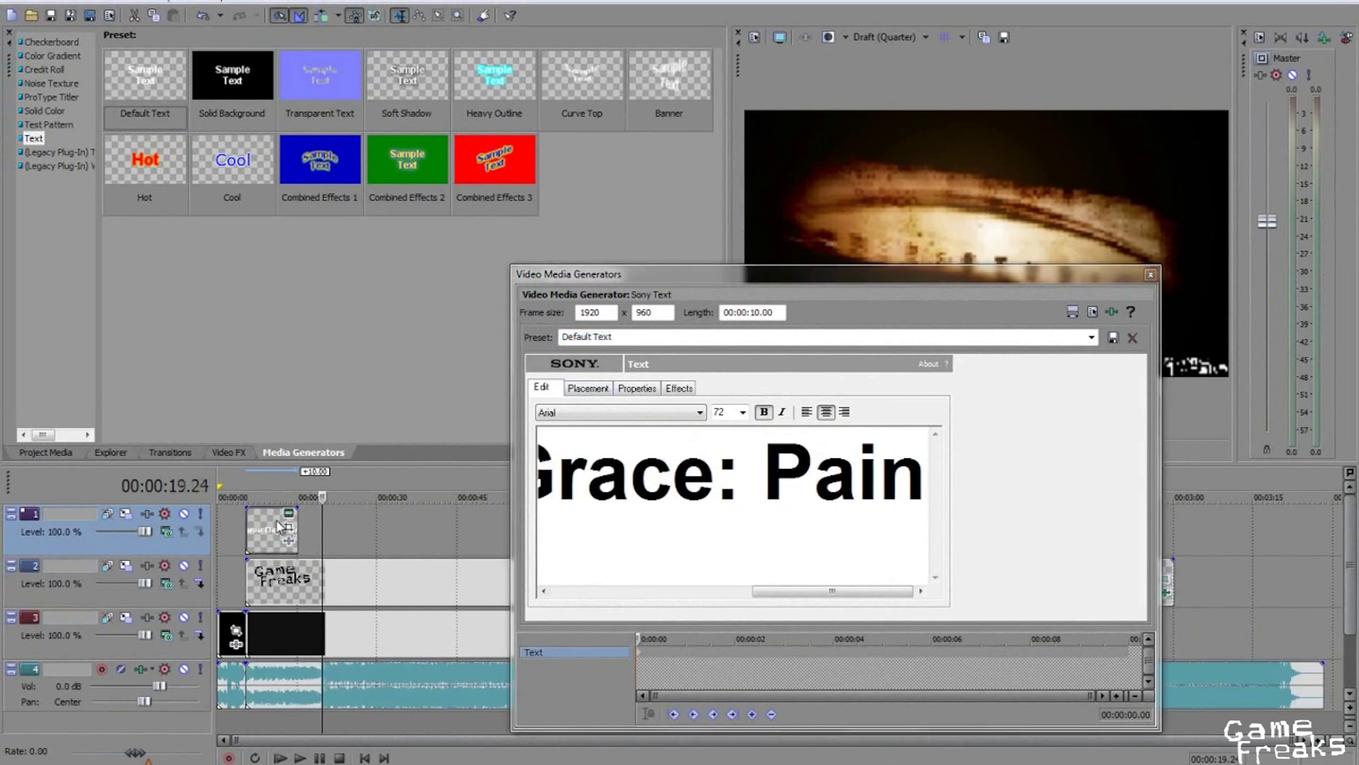
Set the title text to size 24 and move it to the lower-left of the frame
click(919, 475)
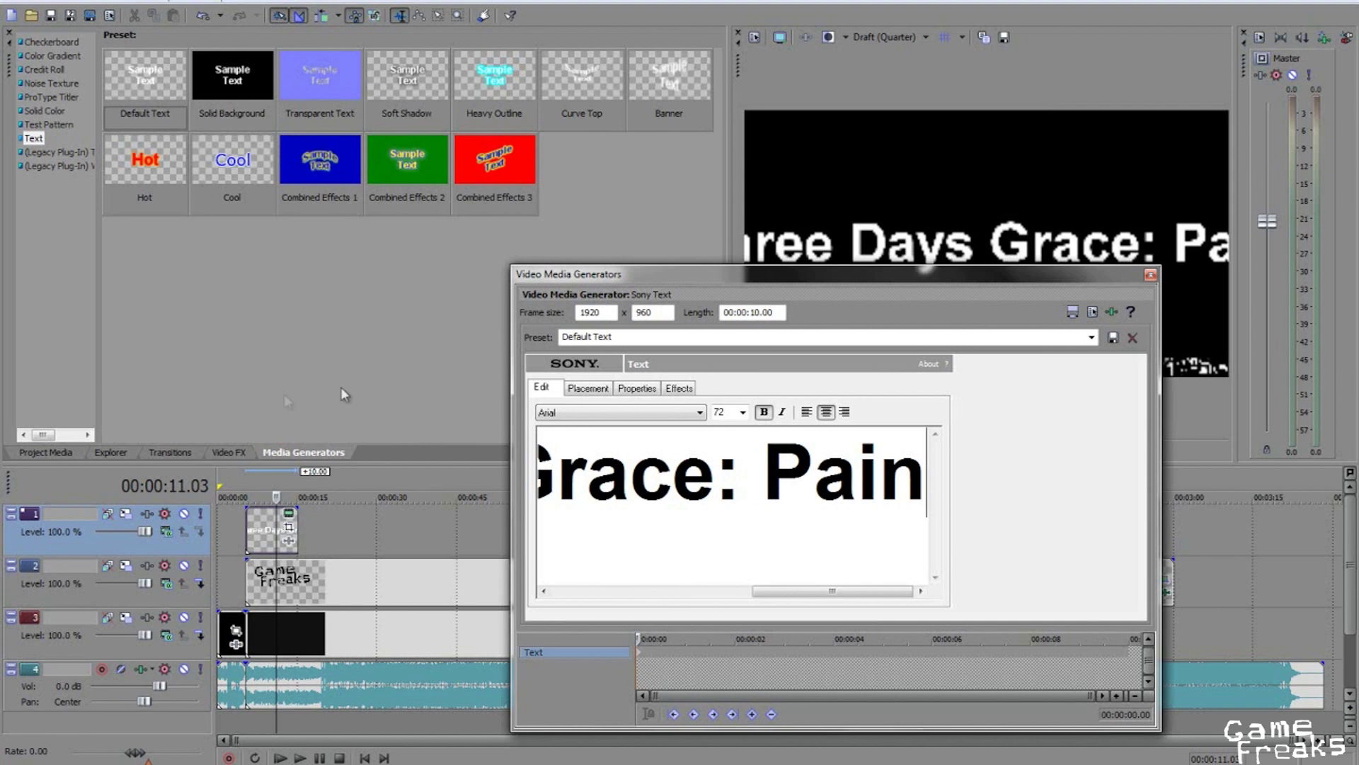
drag(924, 482, 59, 515)
click(743, 413)
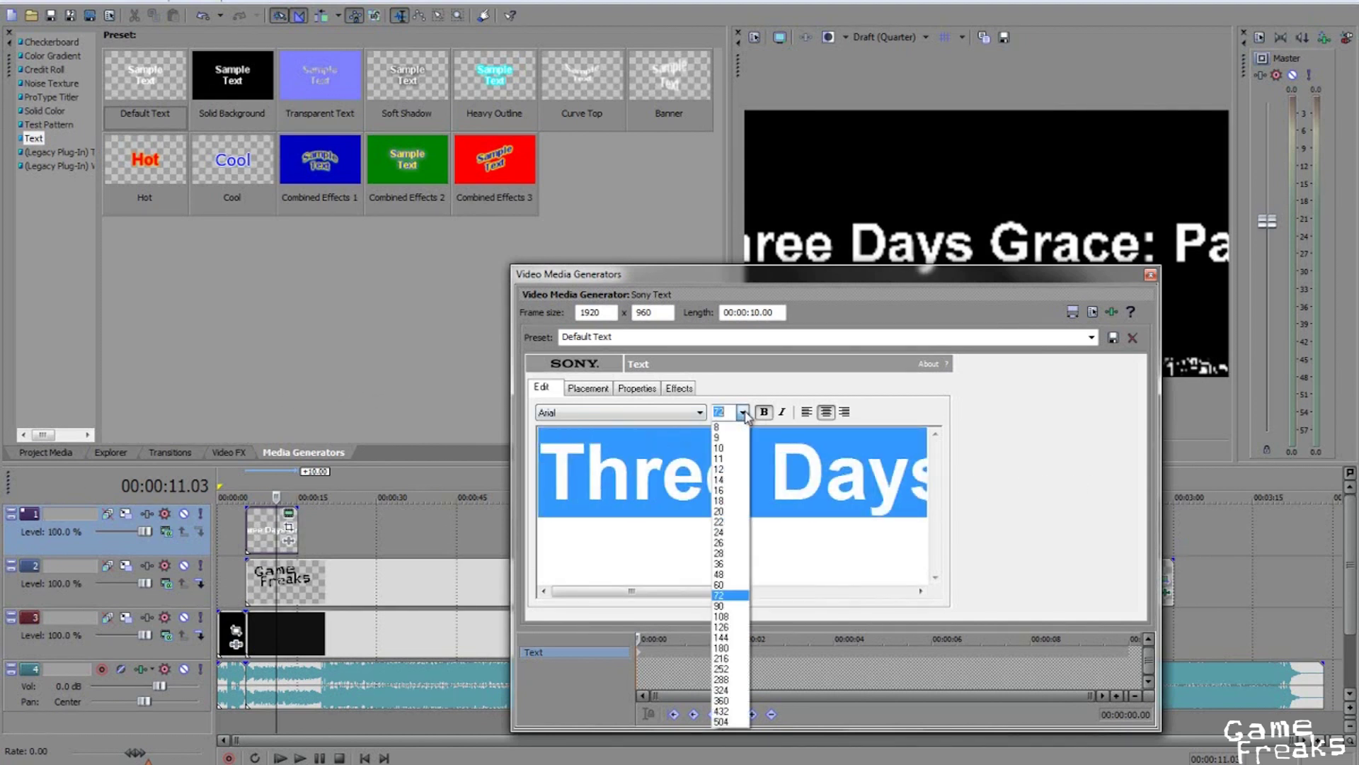
click(729, 533)
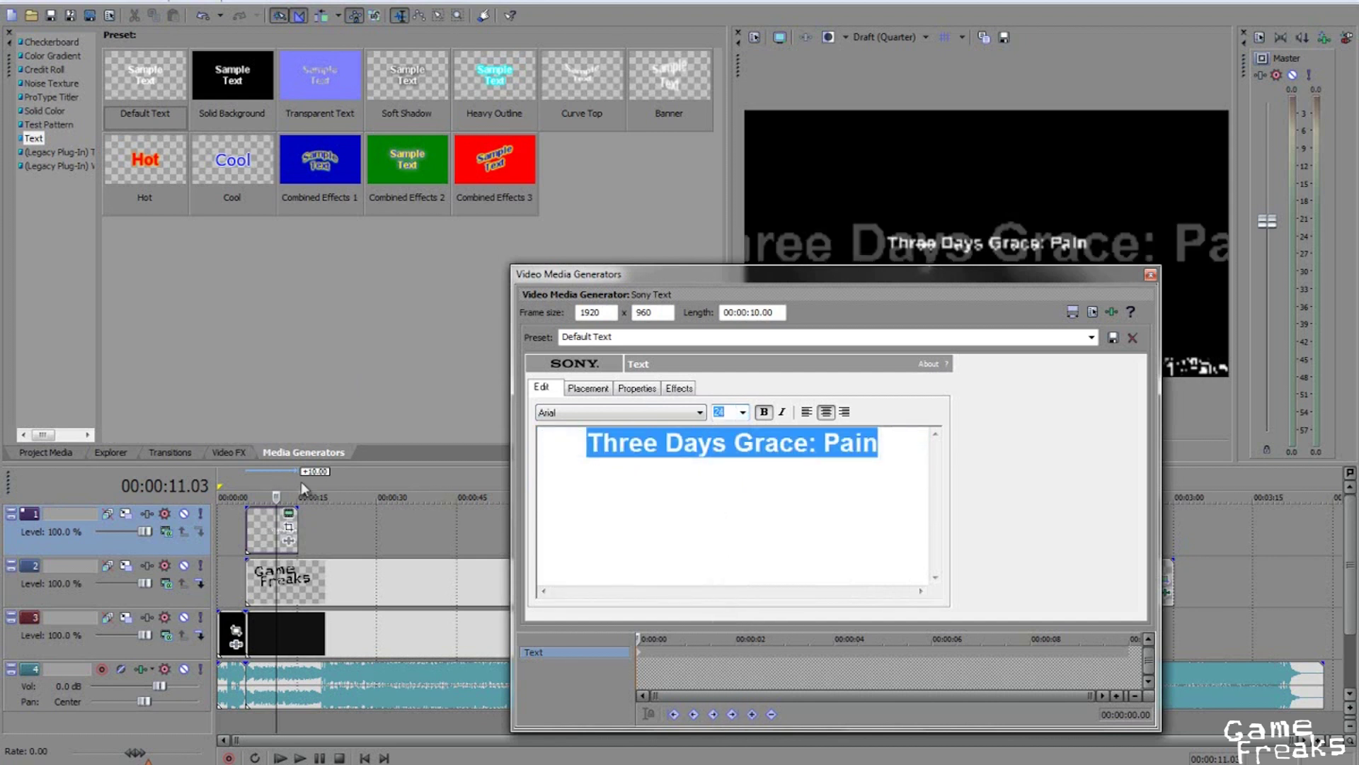
click(600, 389)
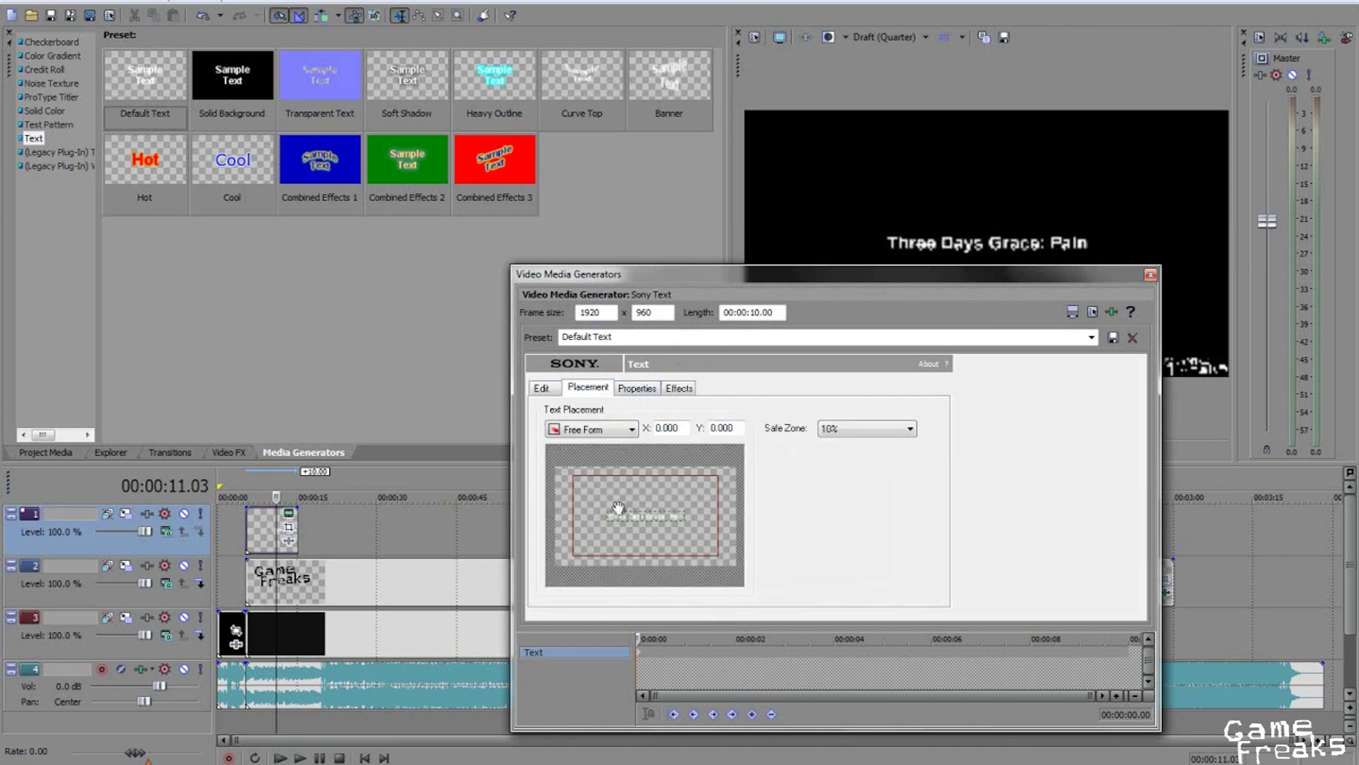
drag(619, 522, 572, 564)
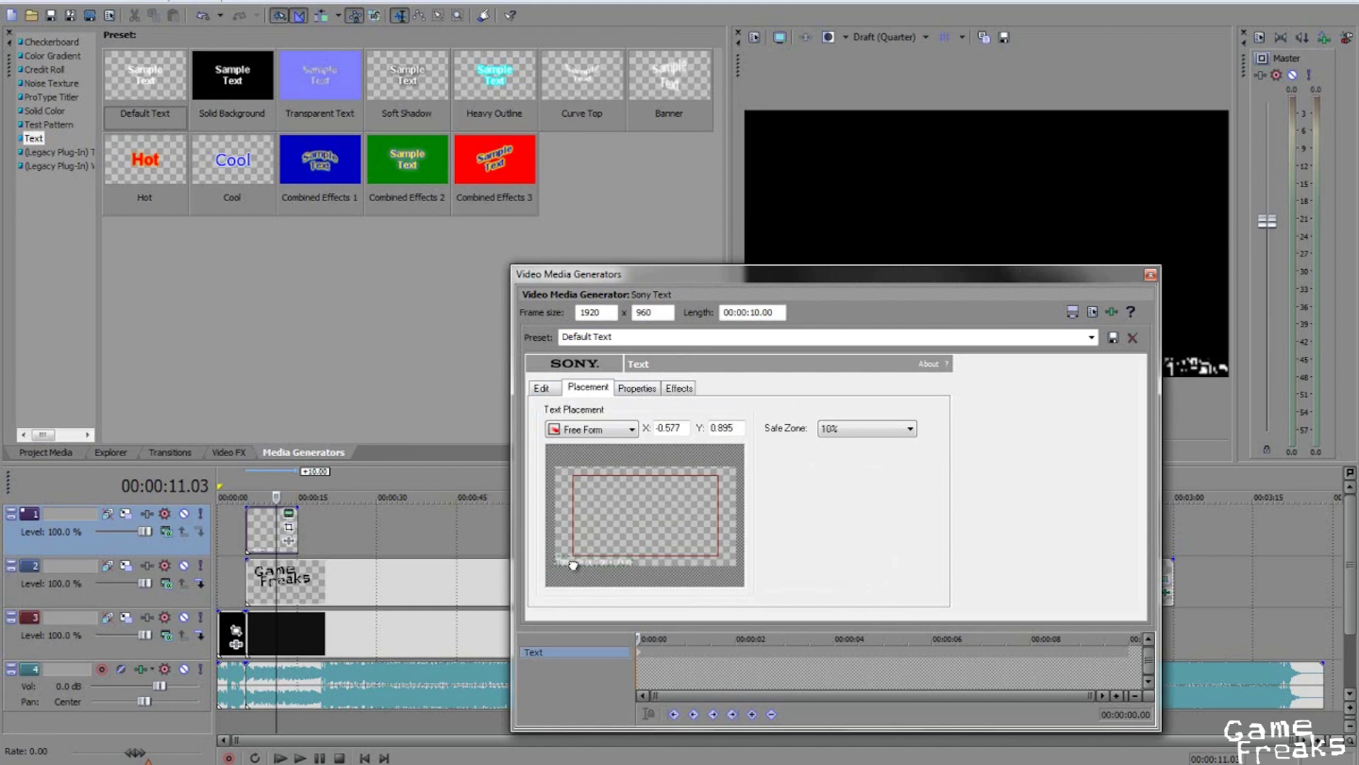
click(1151, 275)
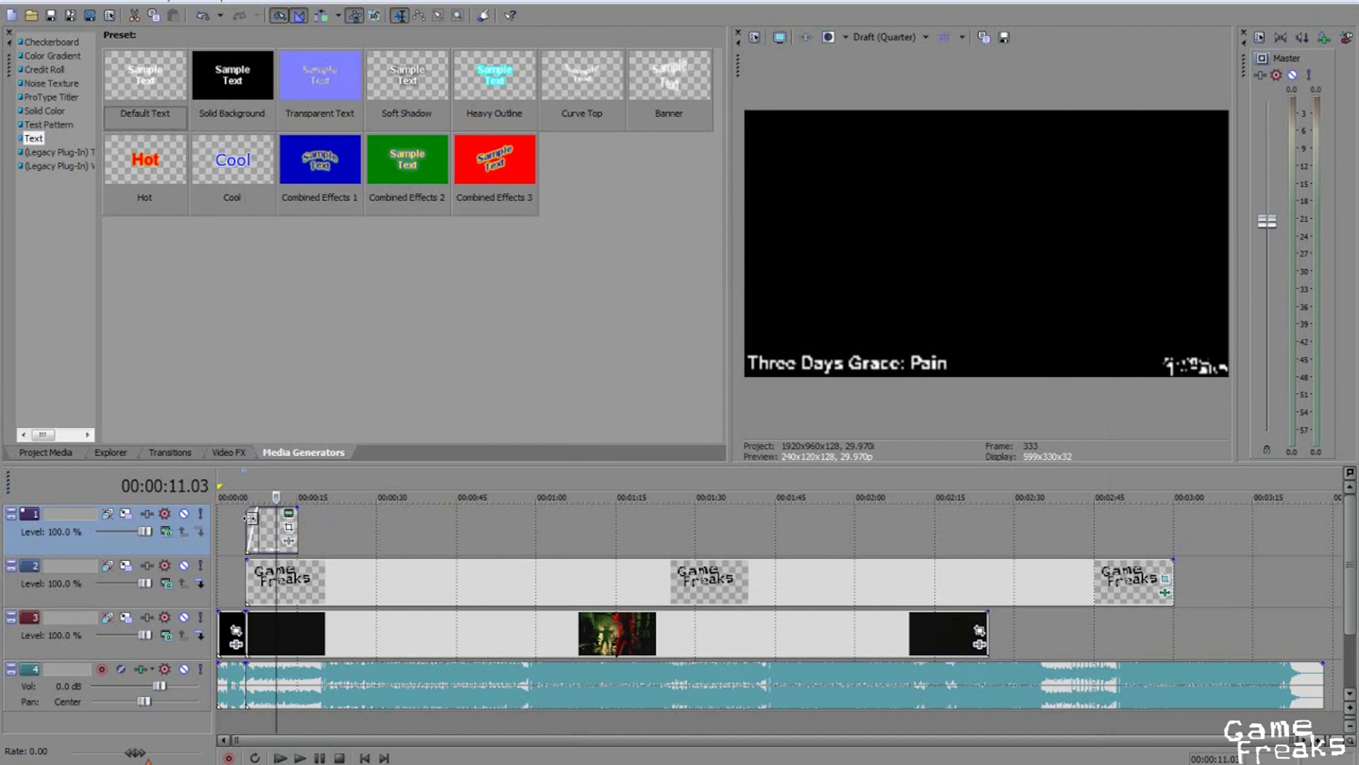
Play the title from its start to check the fade-in
click(245, 524)
key(space)
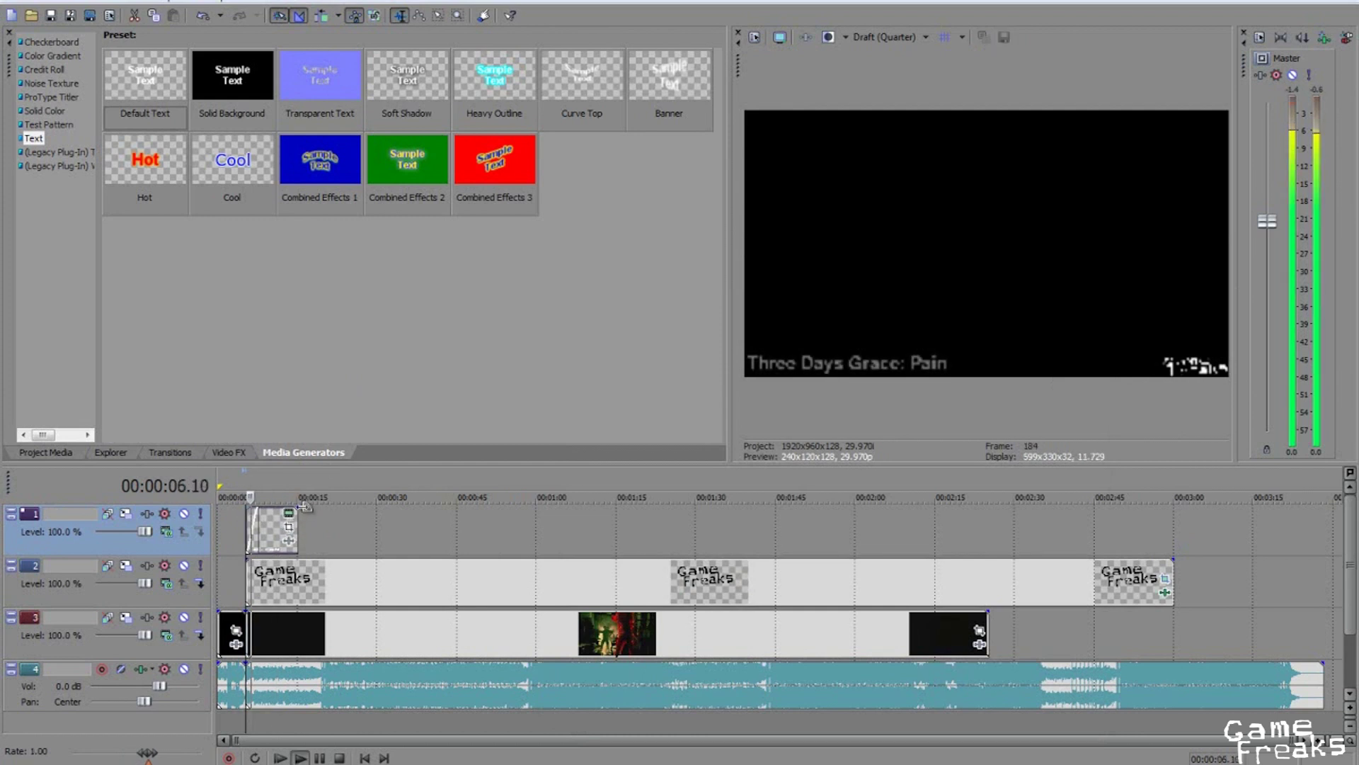
key(space)
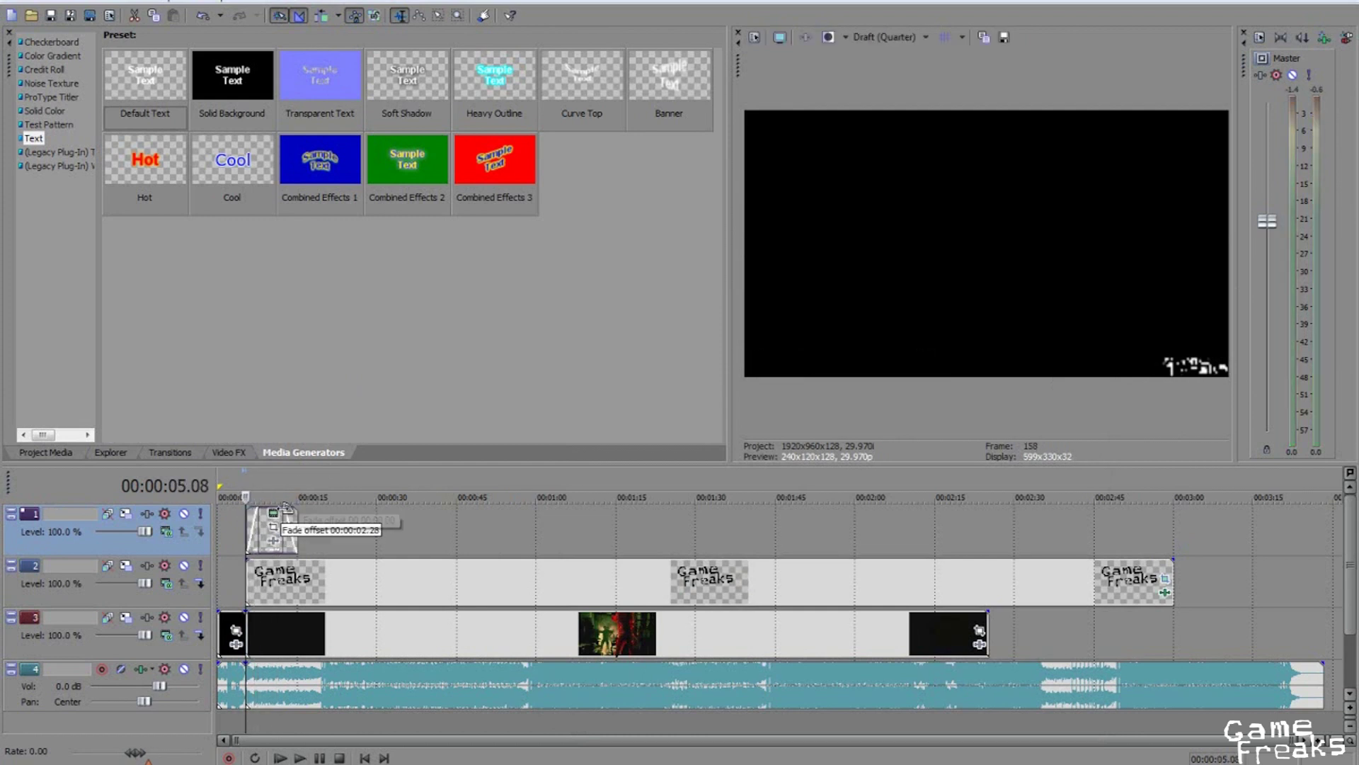
click(19, 1)
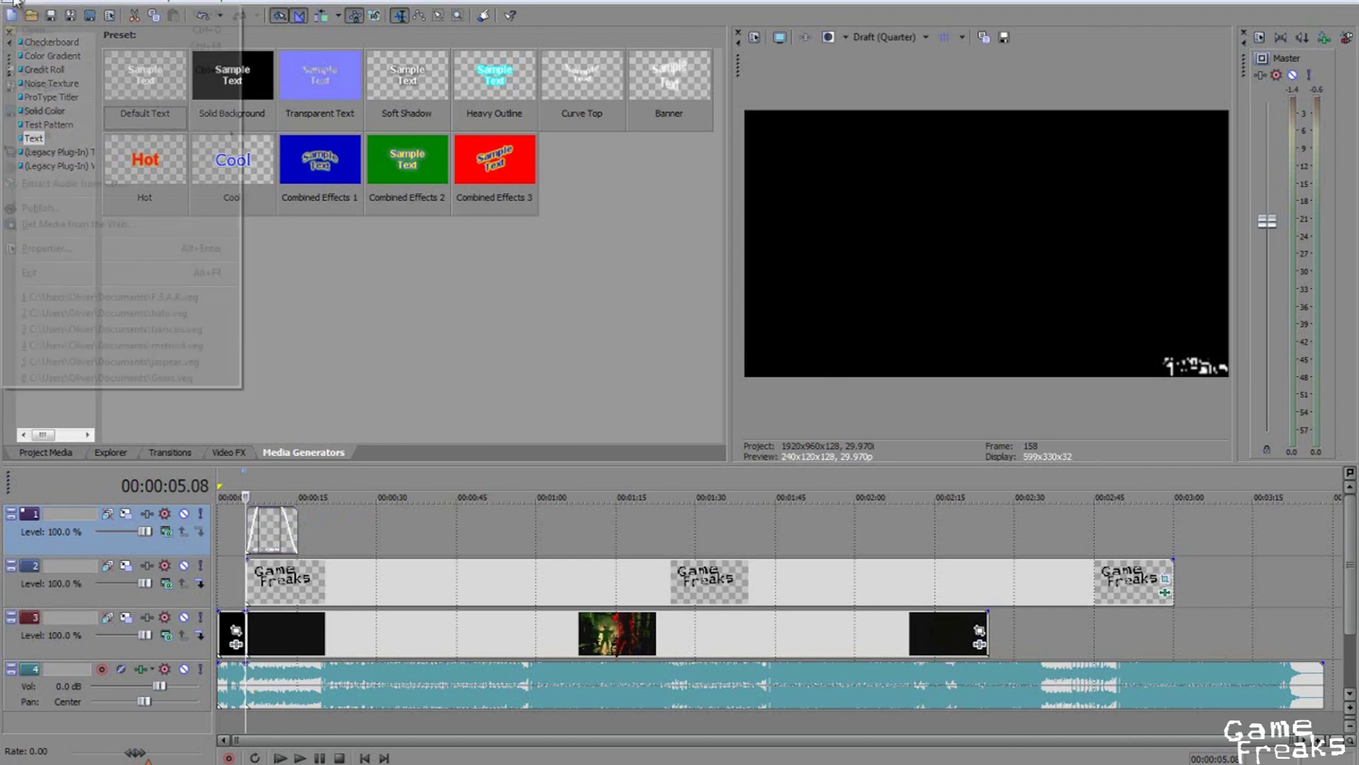
Open the recent F.3.A.R.veg project, discarding changes to the untitled project
click(159, 296)
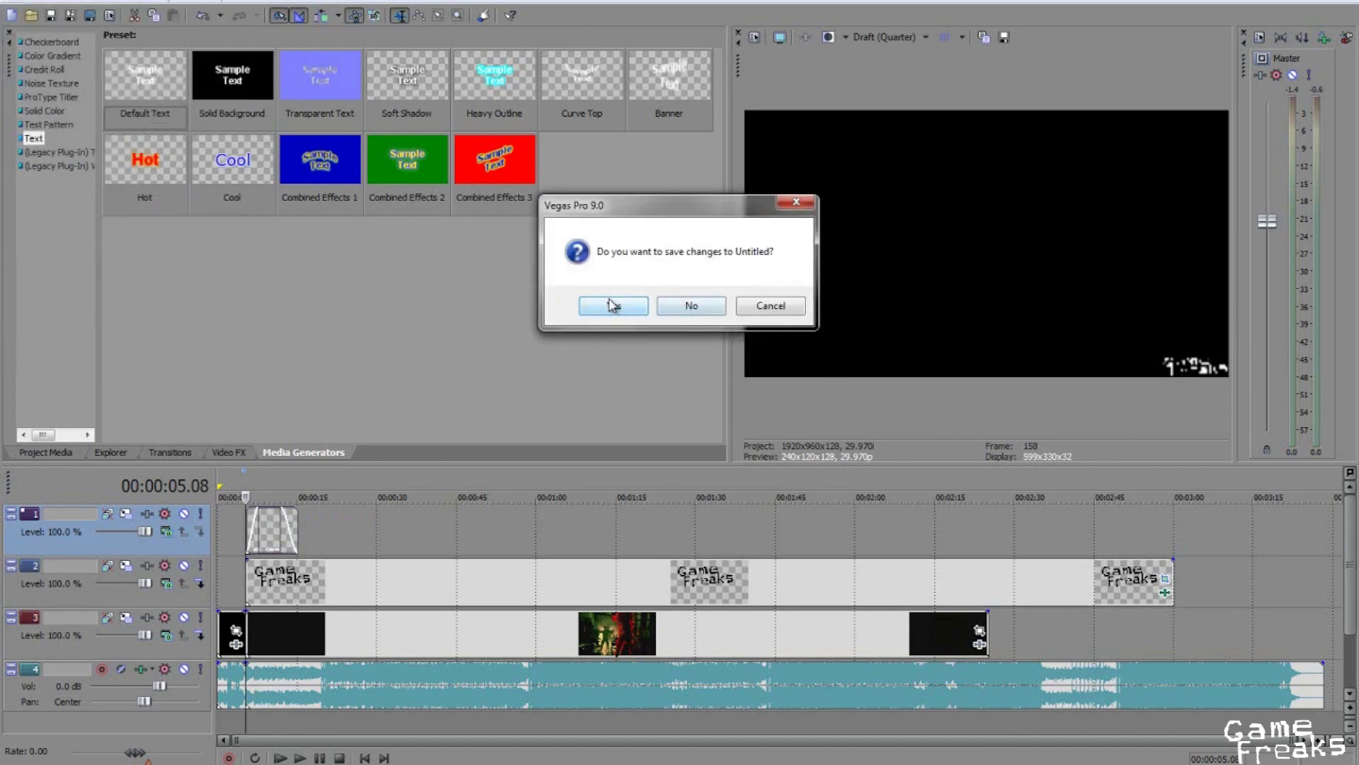
click(680, 306)
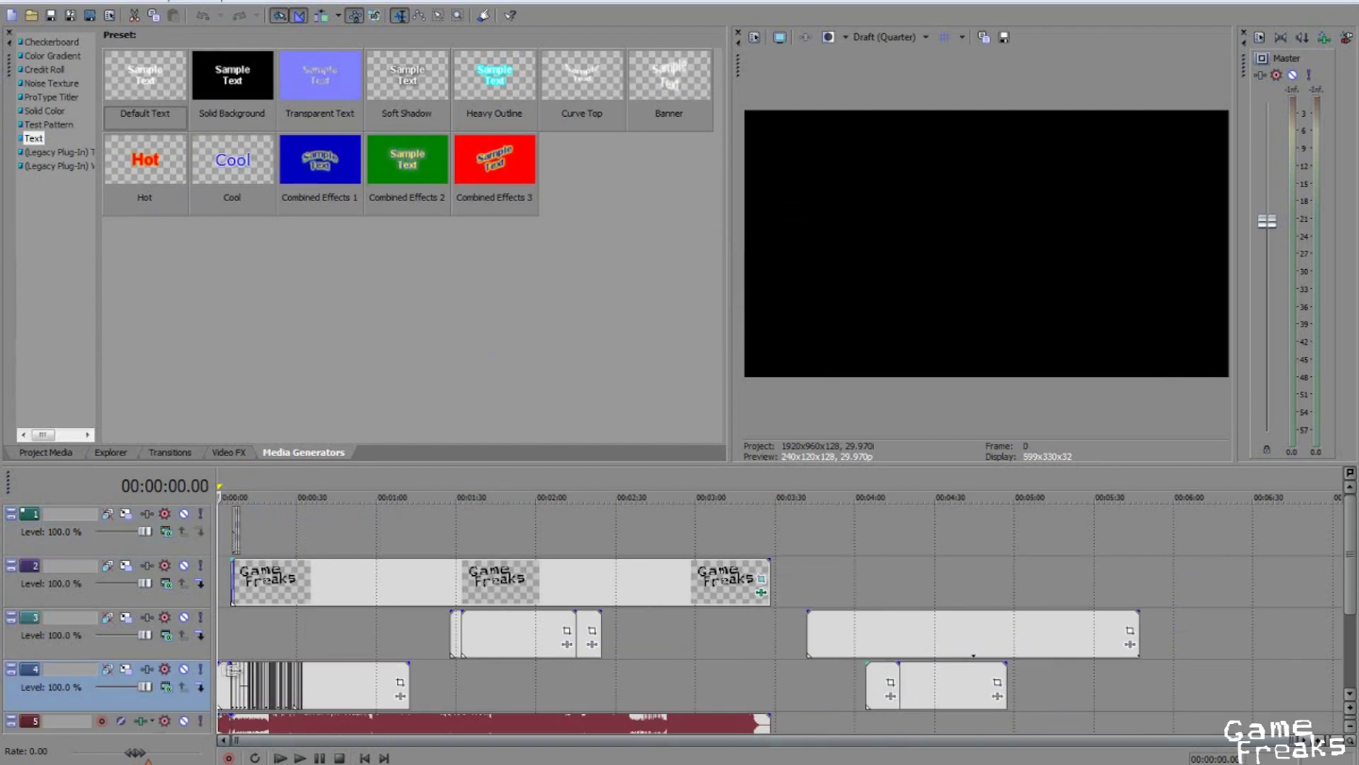
scroll(437, 640, up, 4)
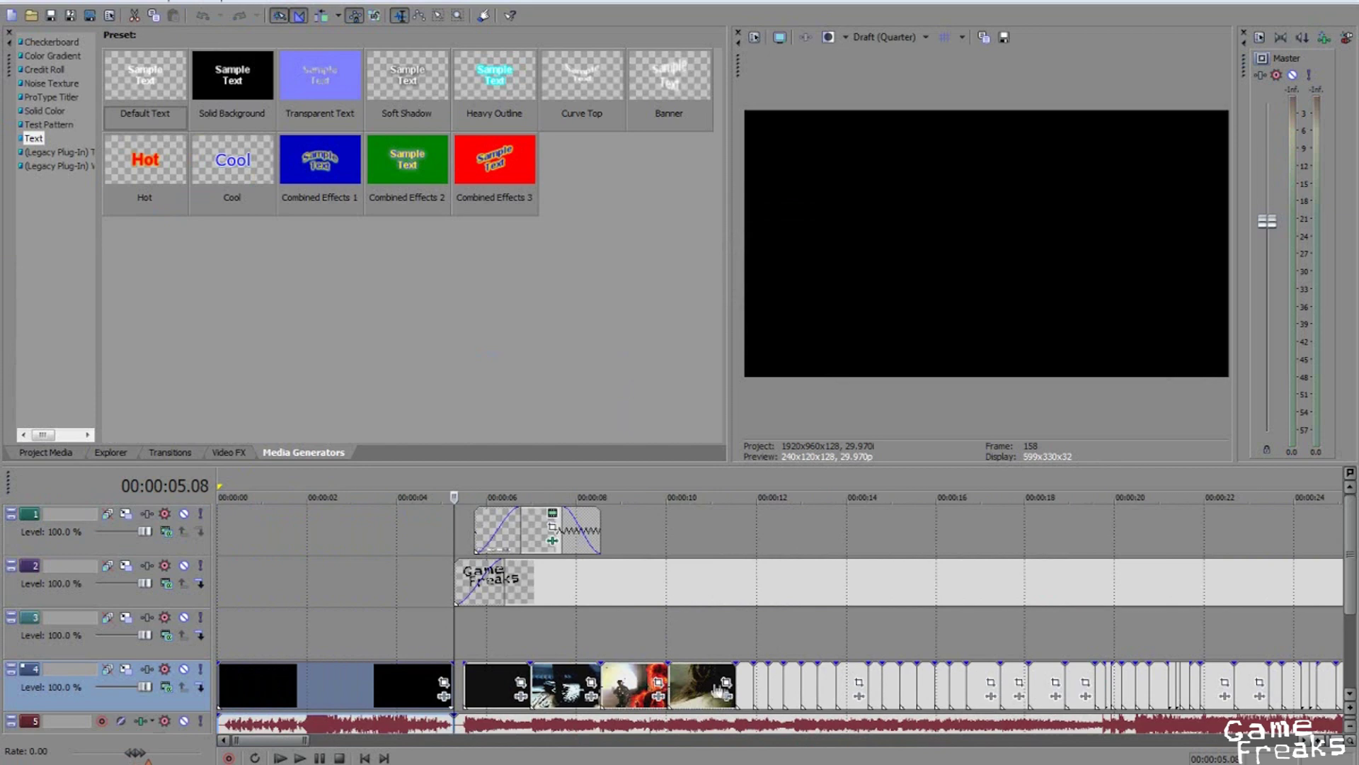
scroll(477, 681, down, 6)
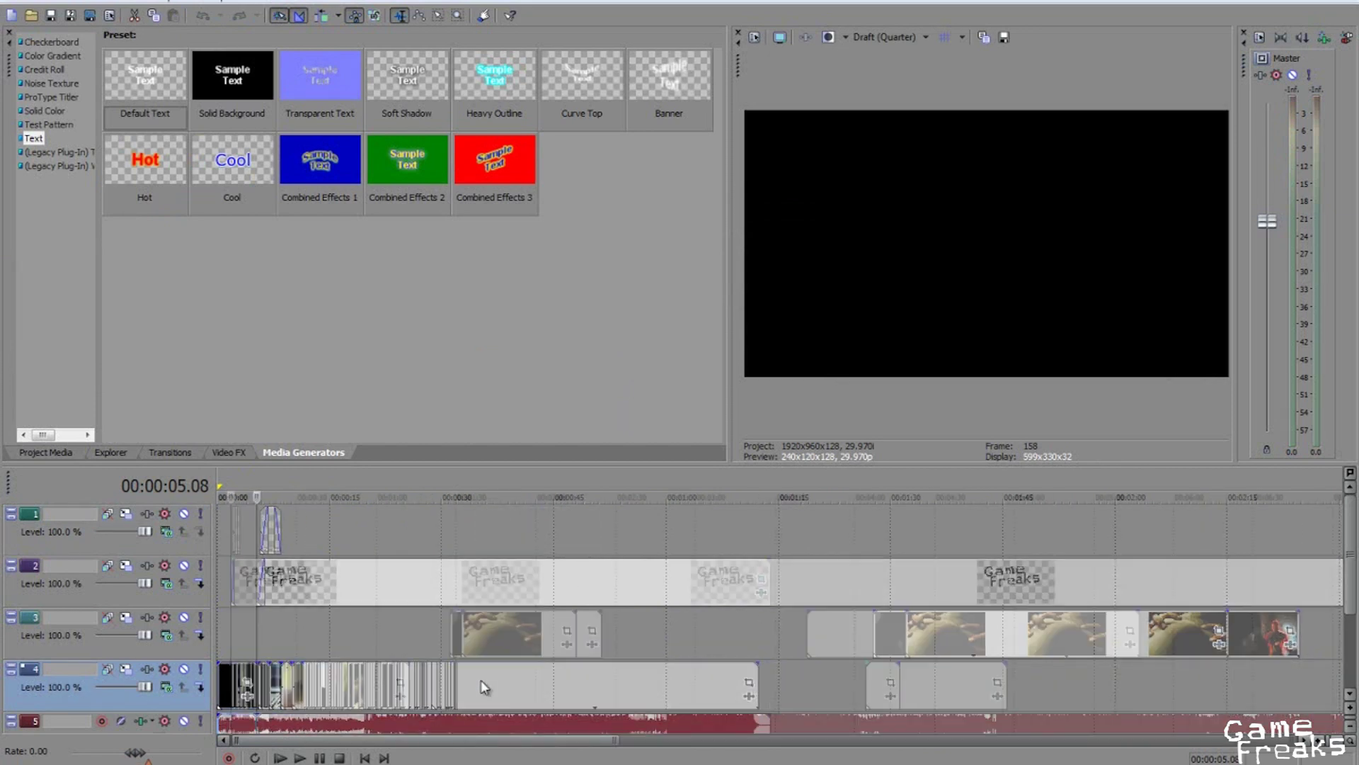
scroll(424, 637, up, 9)
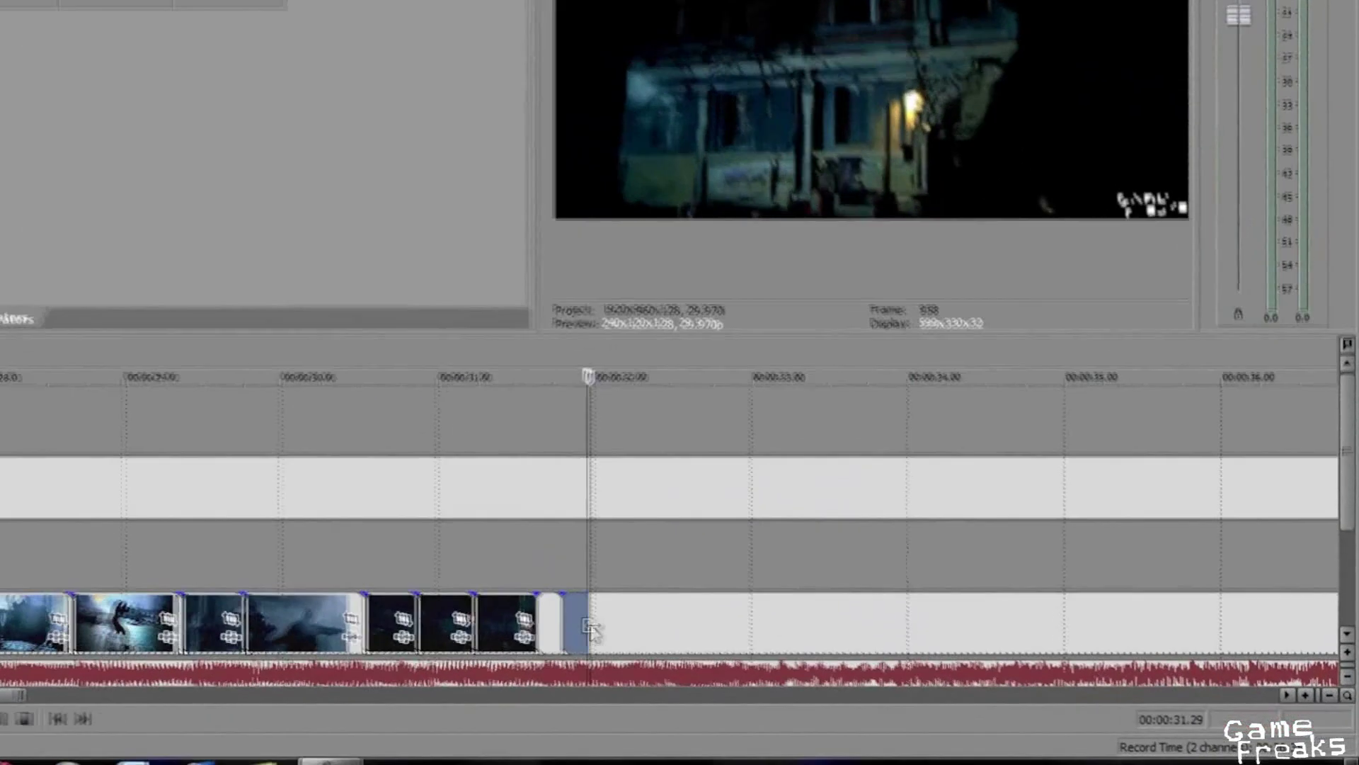
click(776, 693)
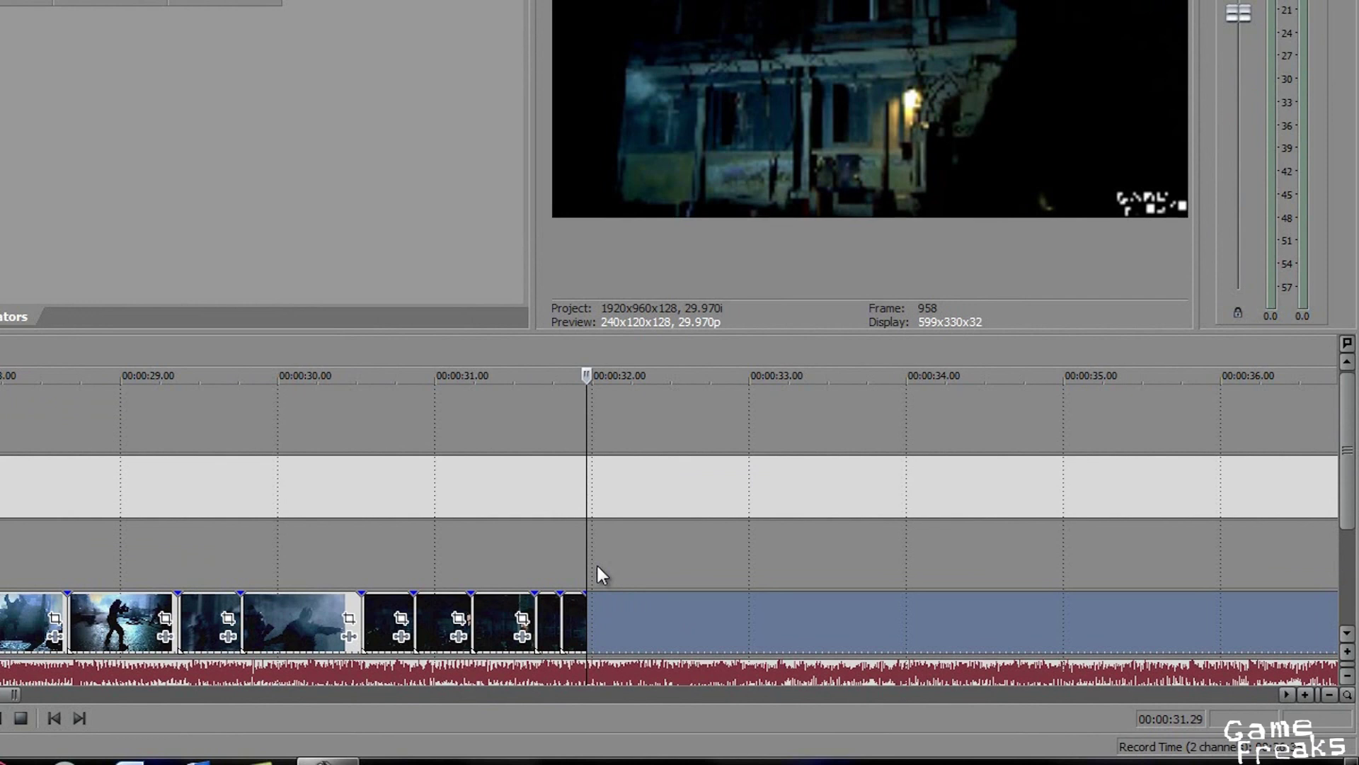
key(space)
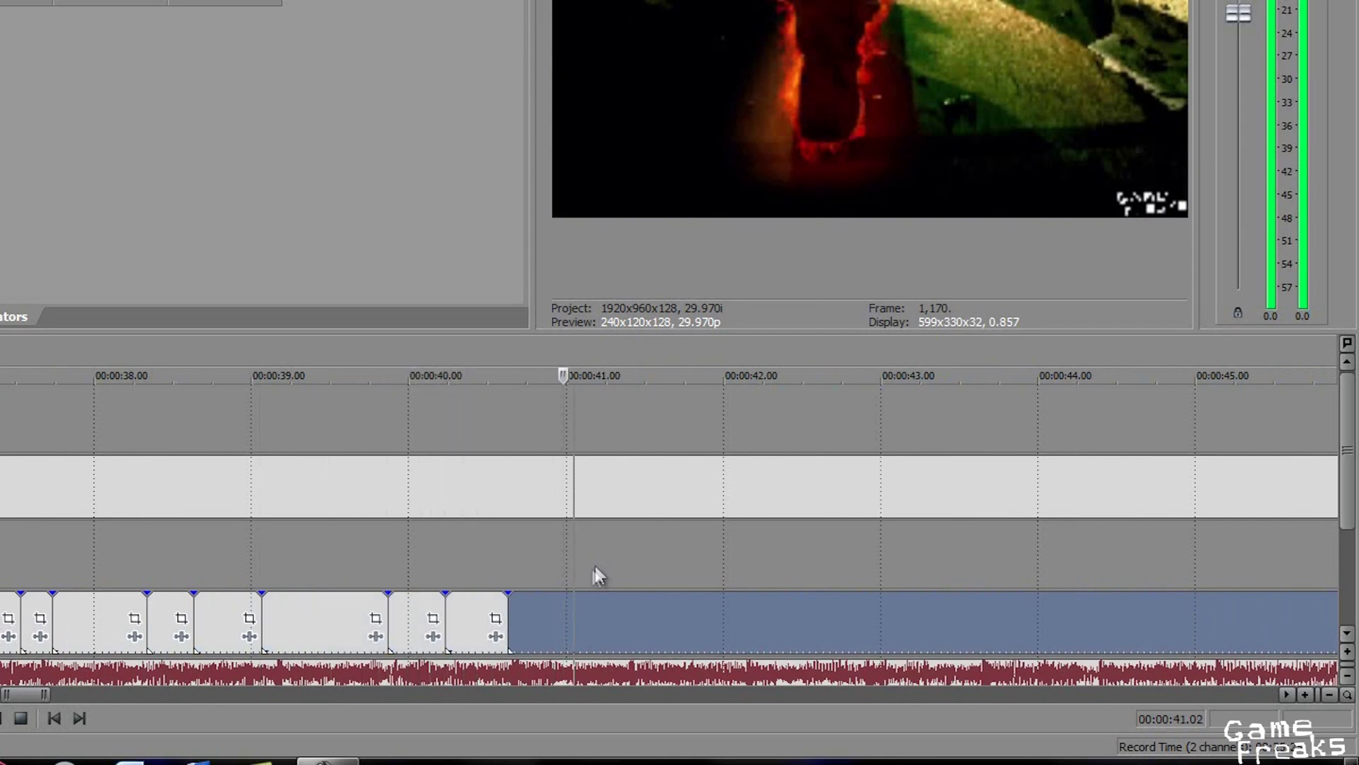
key(space)
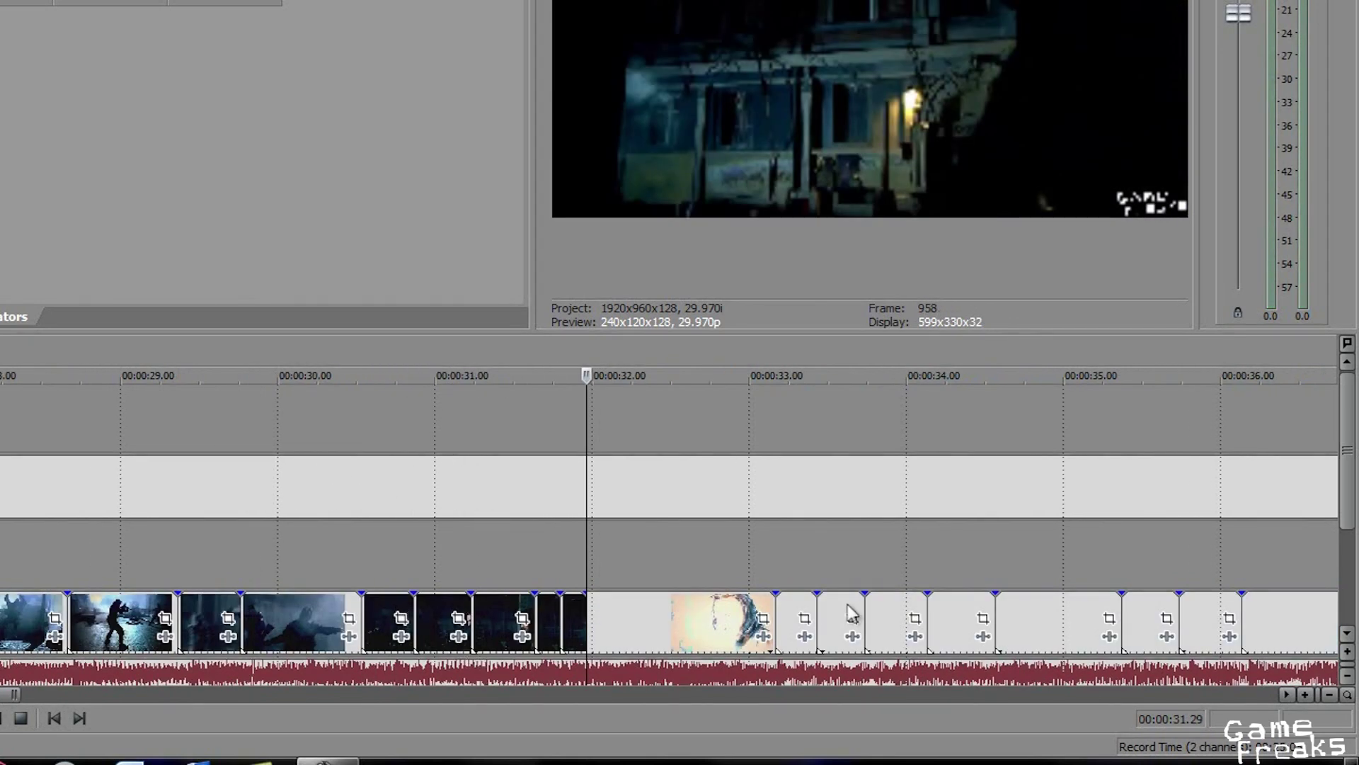
scroll(849, 607, down, 6)
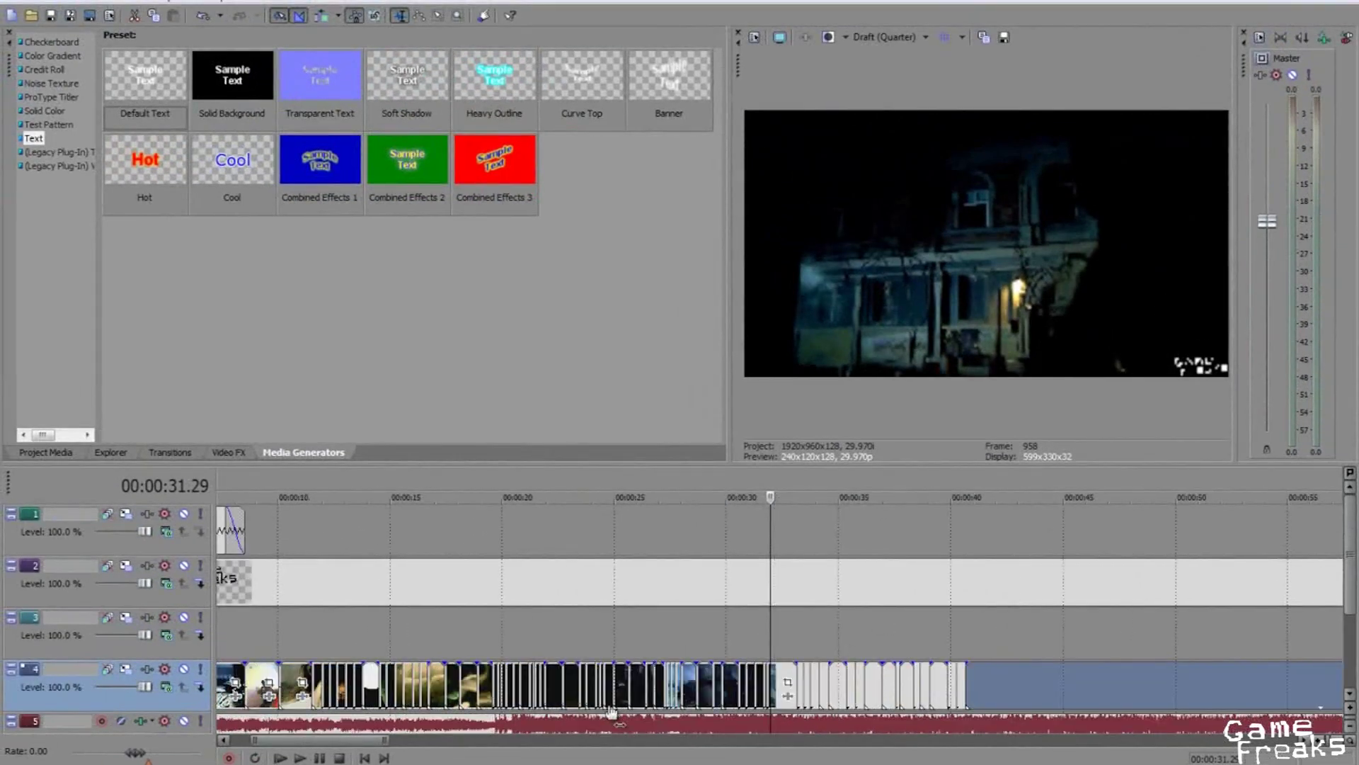
Inspect the beat-cut clips on track 4 between 00:00:05.08 and 00:00:33.05, zooming in near 5 seconds
scroll(786, 688, up, 6)
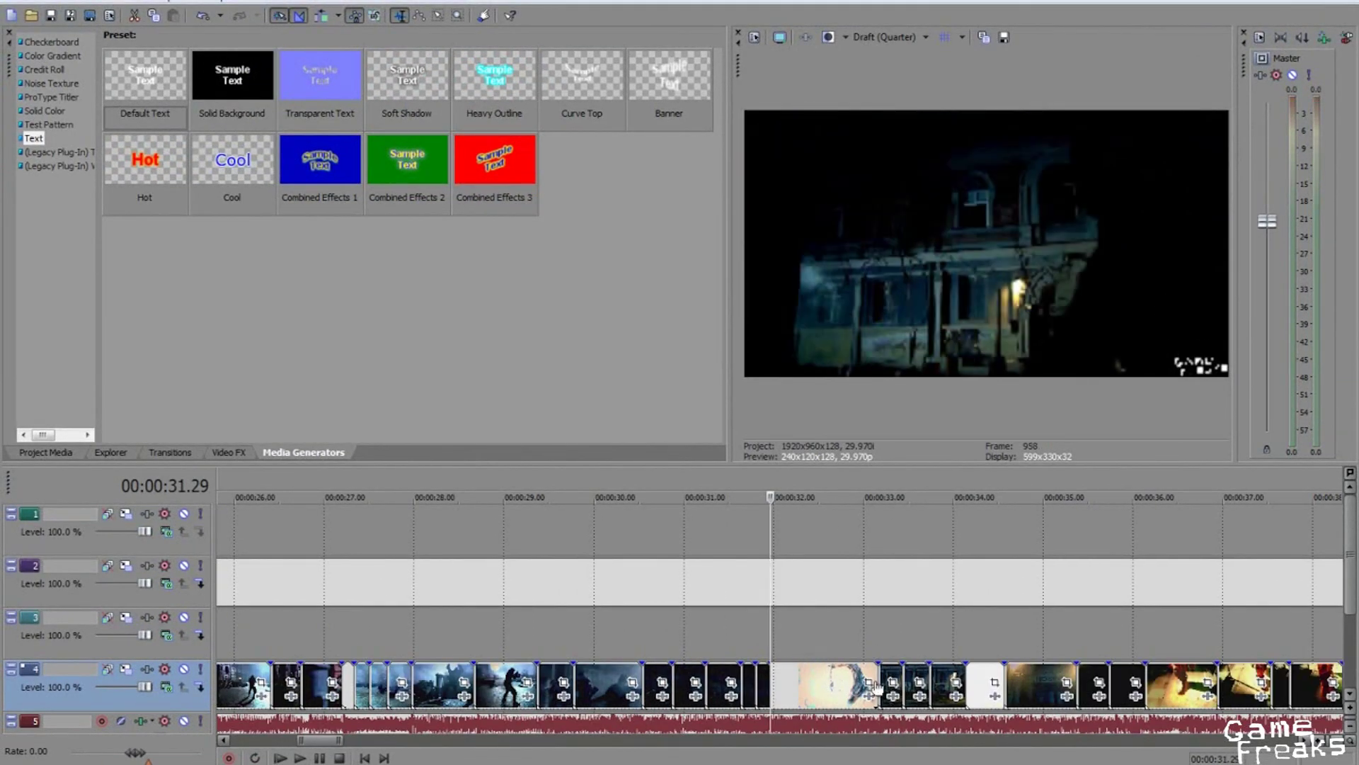
click(869, 682)
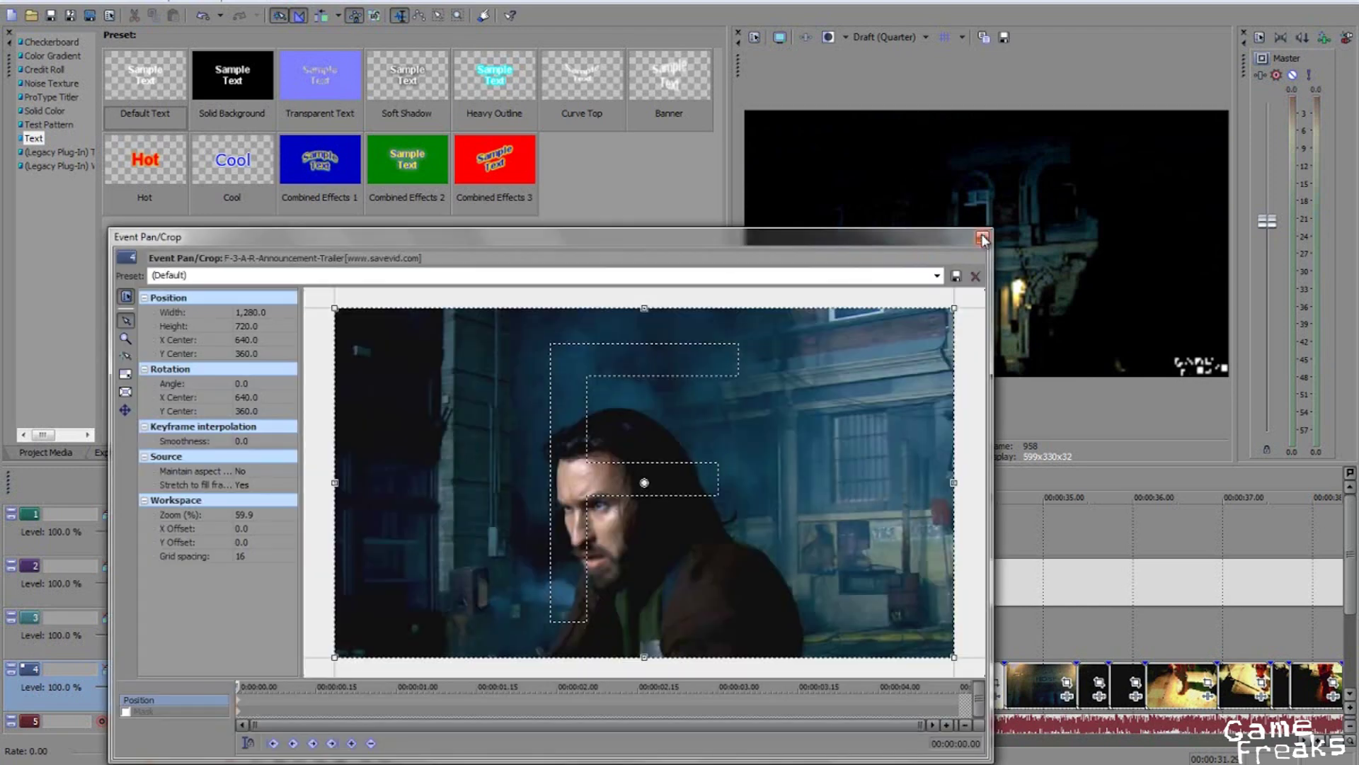
click(983, 239)
click(880, 672)
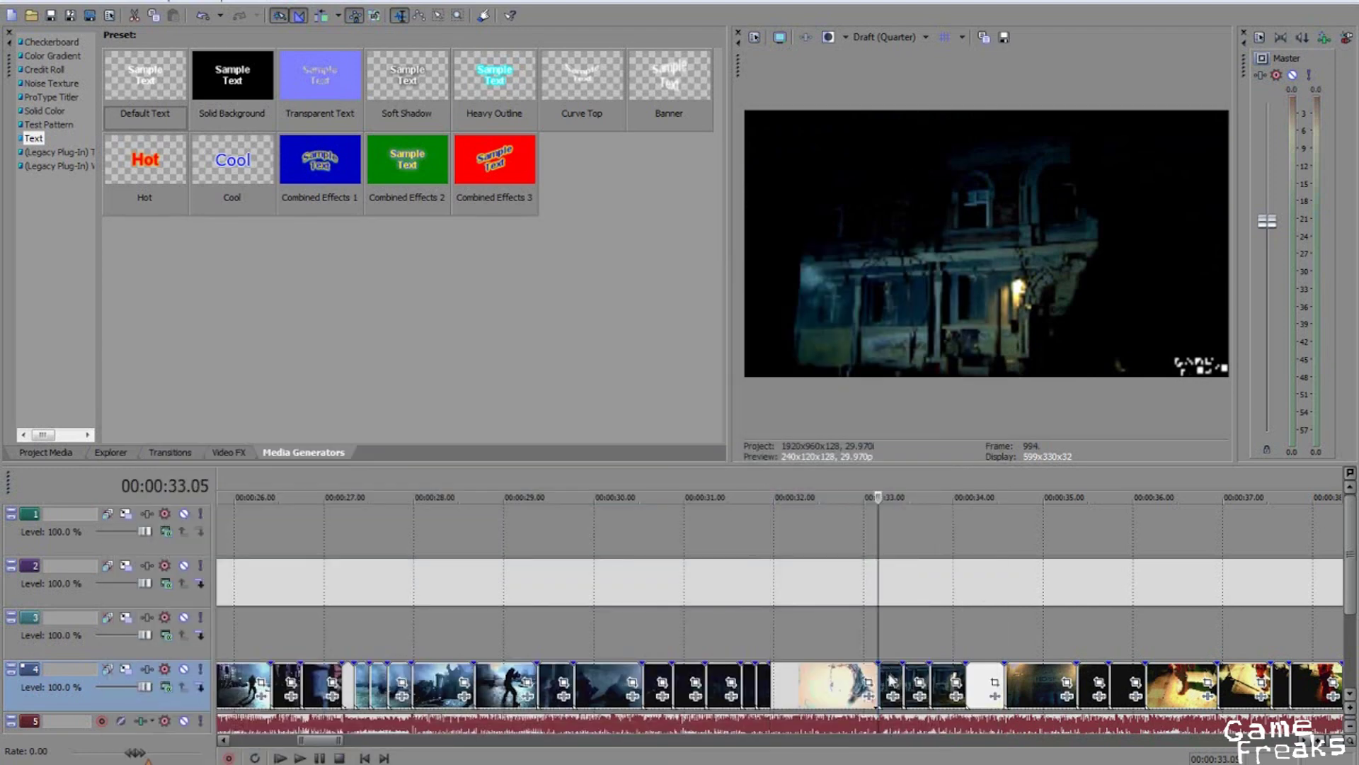
scroll(891, 672, up, 6)
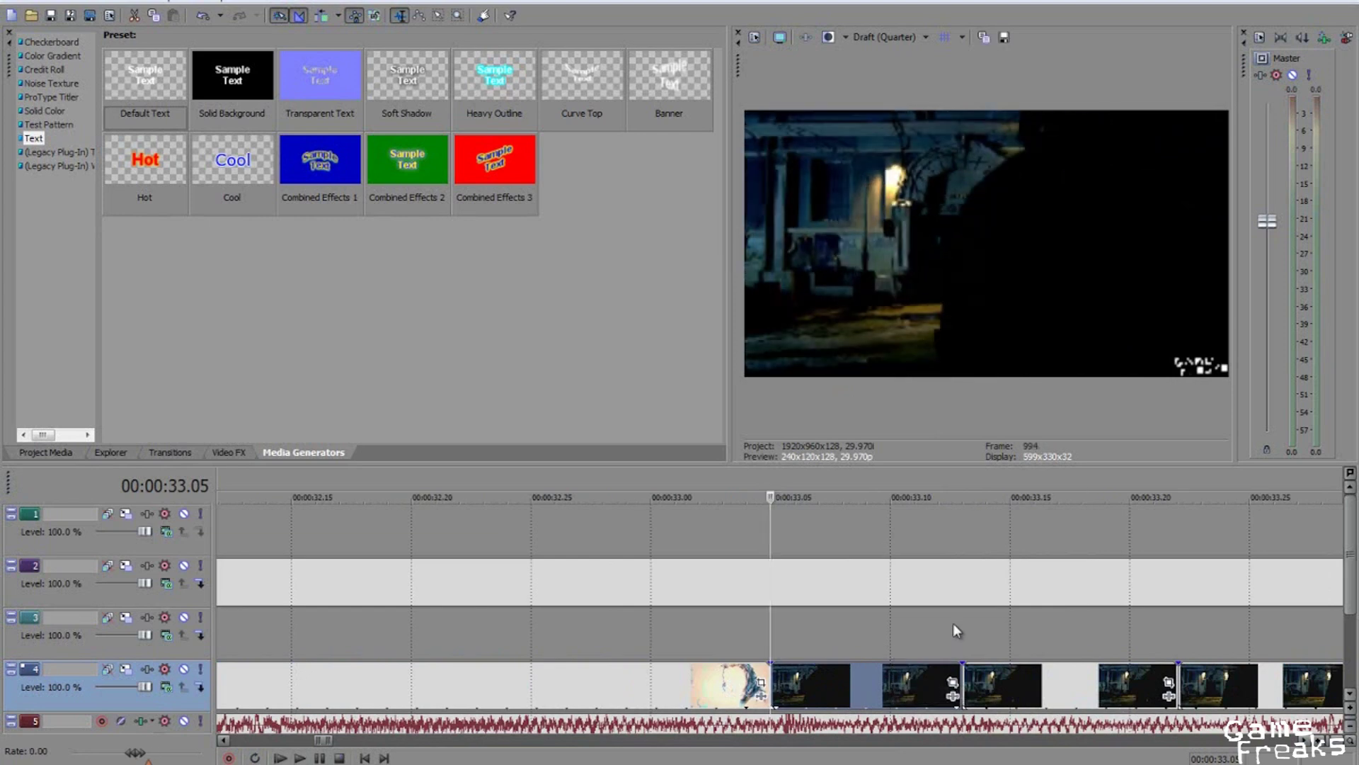
scroll(953, 625, down, 10)
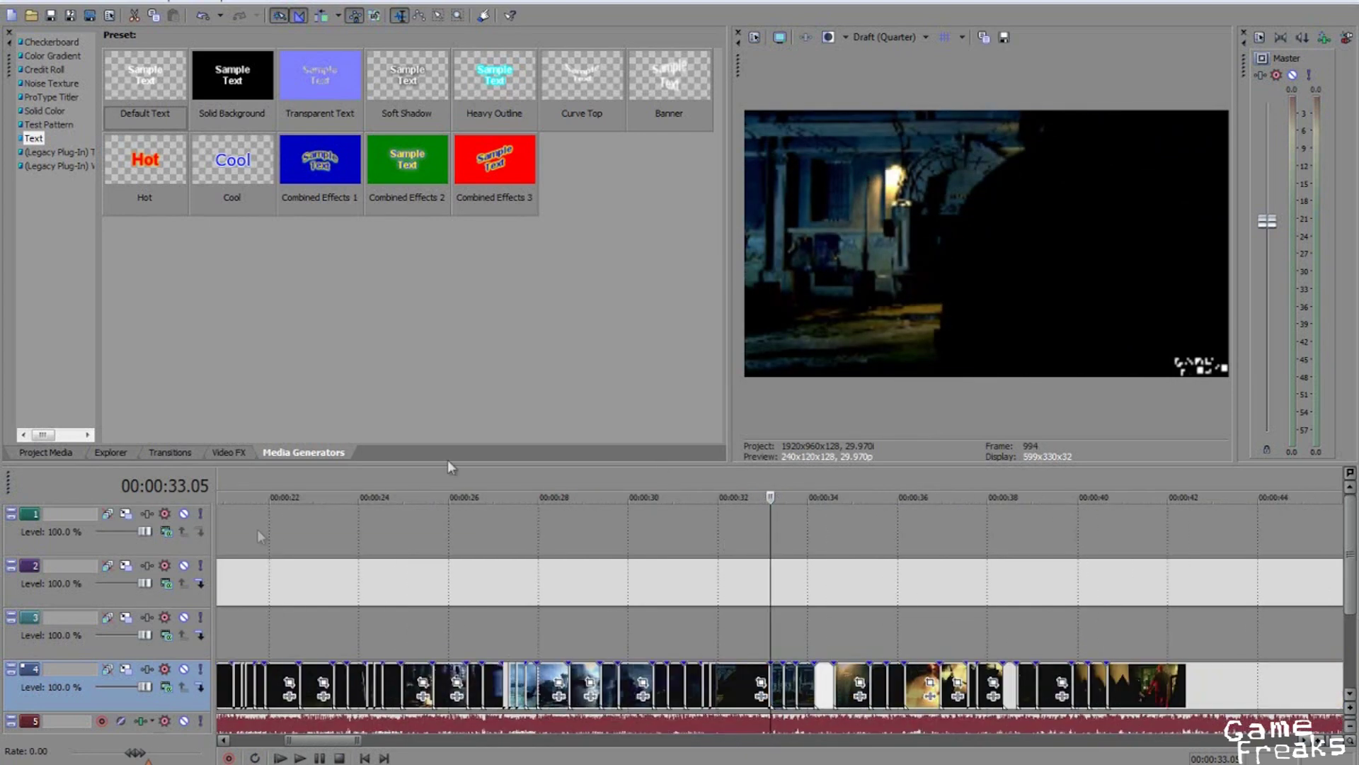
scroll(354, 690, down, 5)
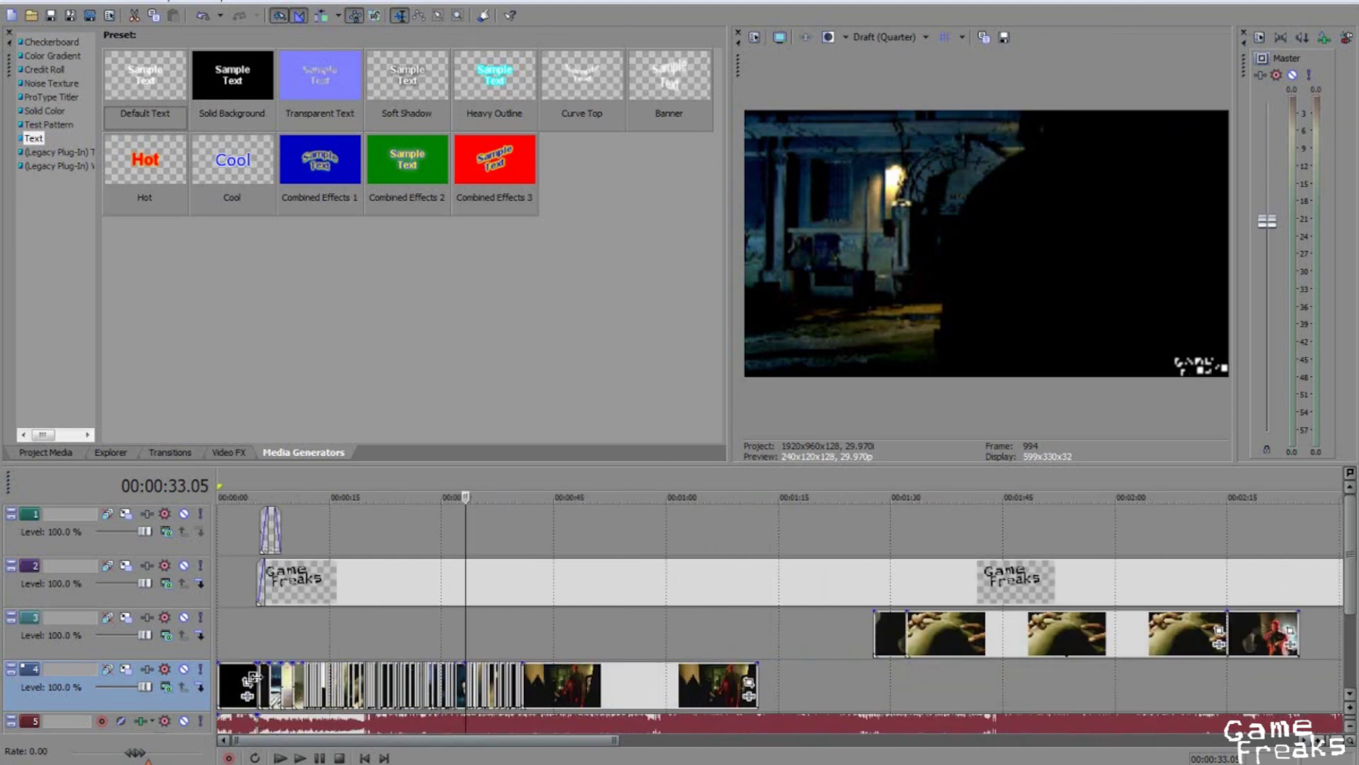
click(257, 681)
scroll(344, 703, up, 8)
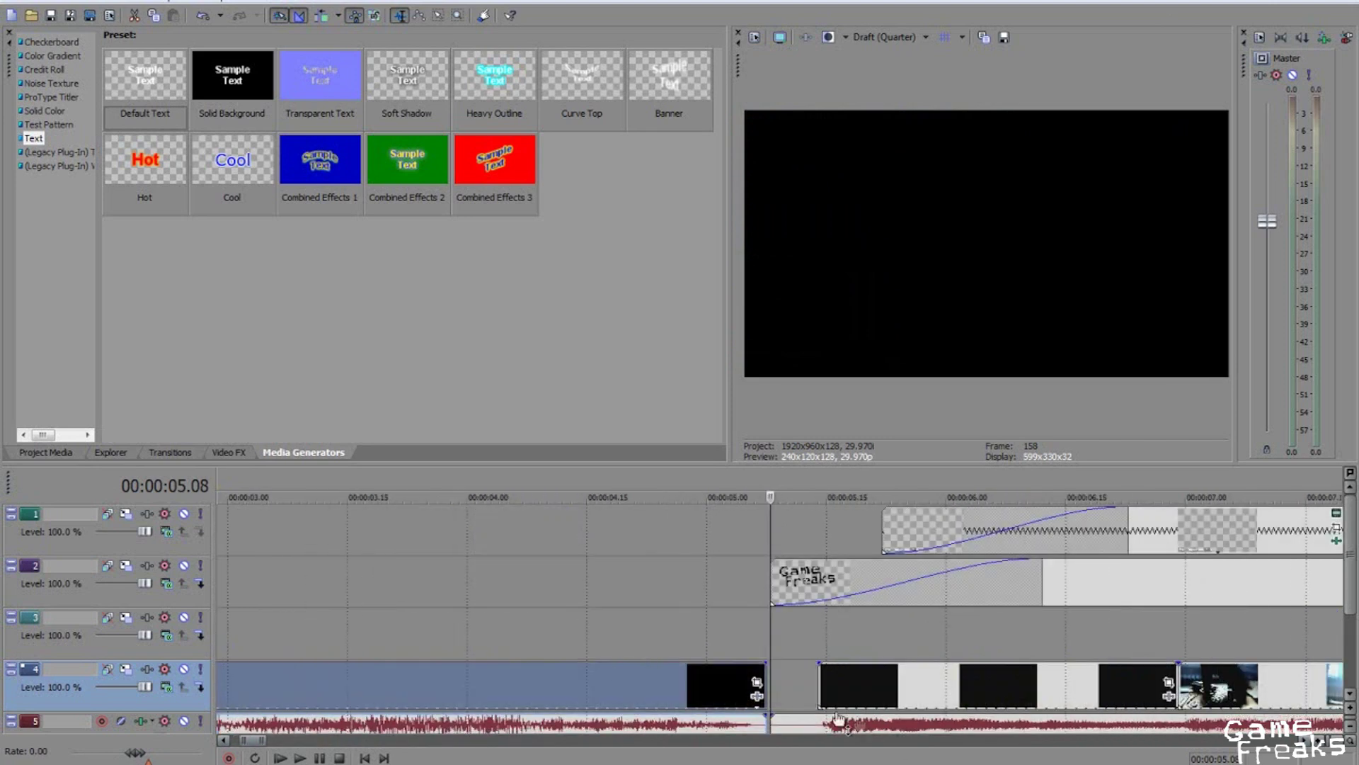
click(821, 697)
scroll(872, 636, down, 5)
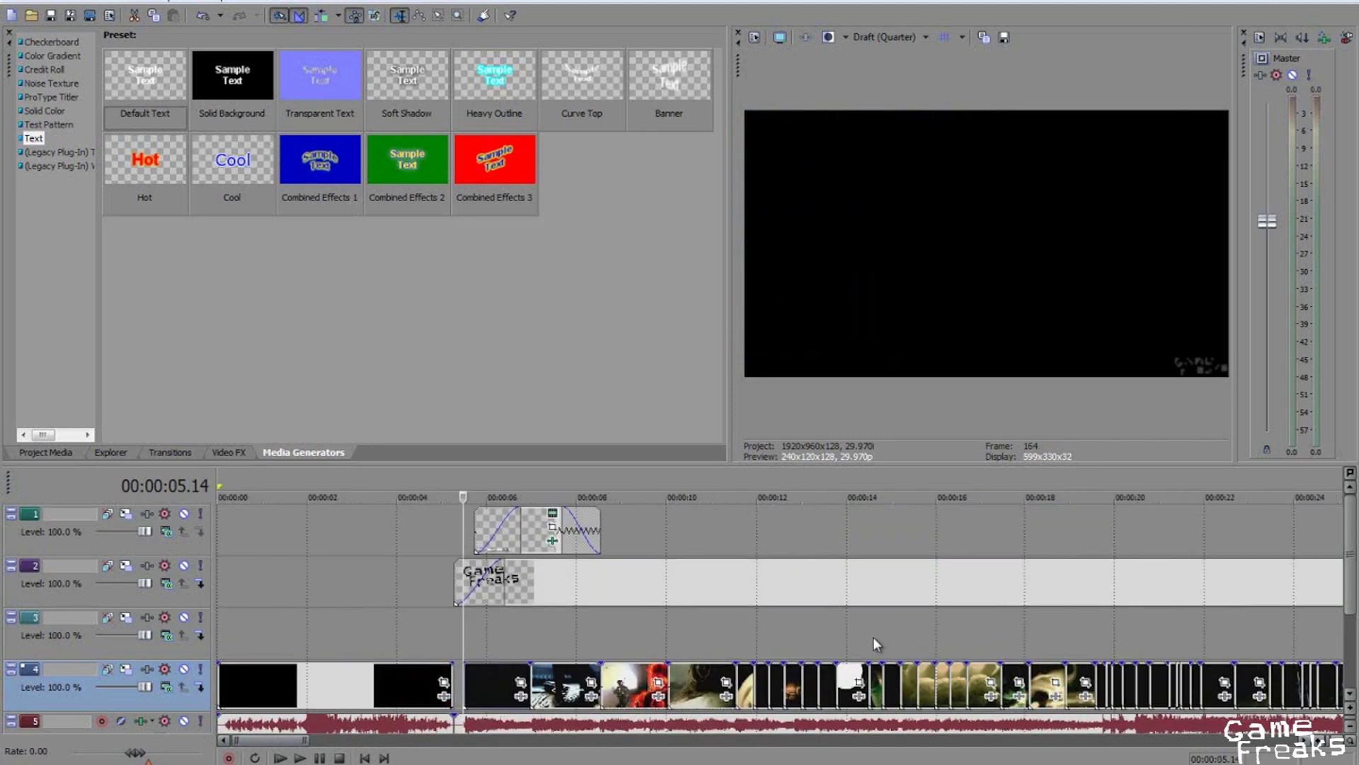
scroll(598, 692, up, 4)
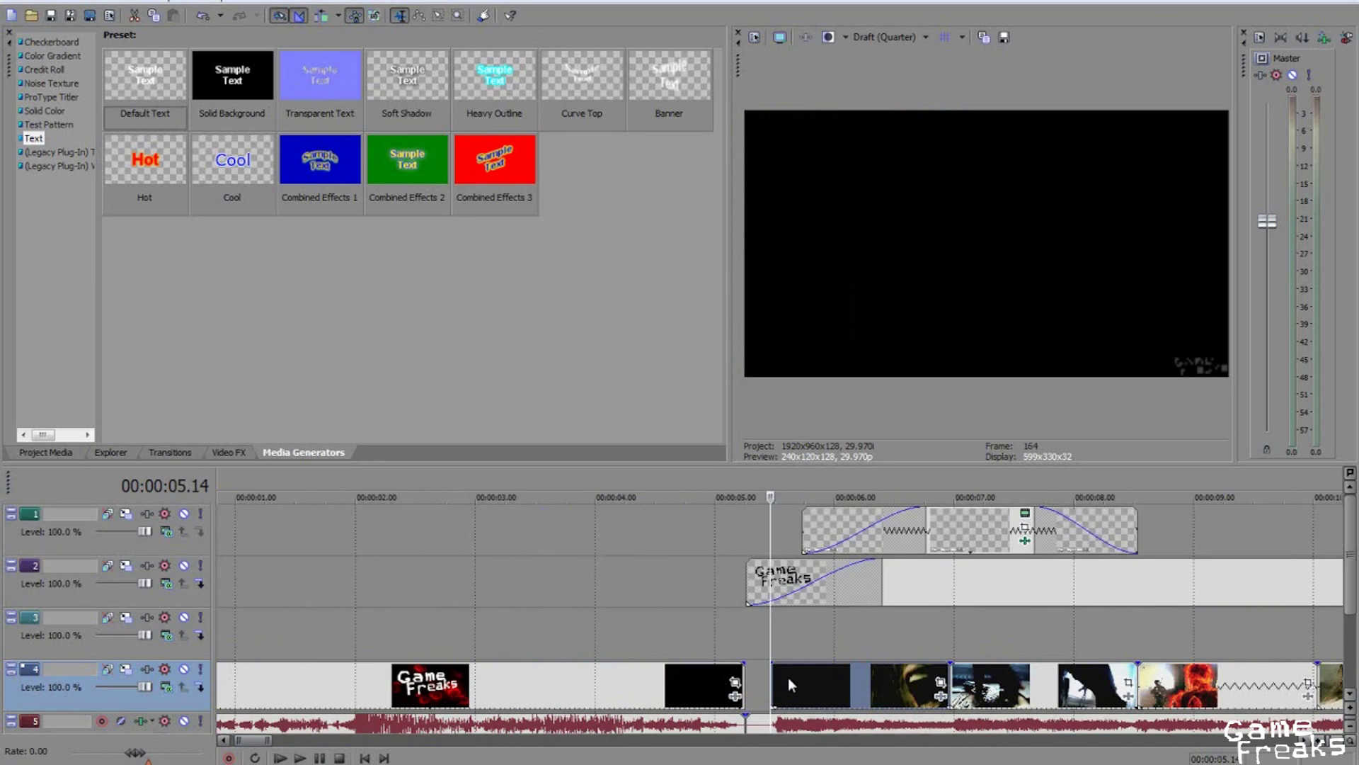
scroll(788, 677, up, 2)
click(908, 678)
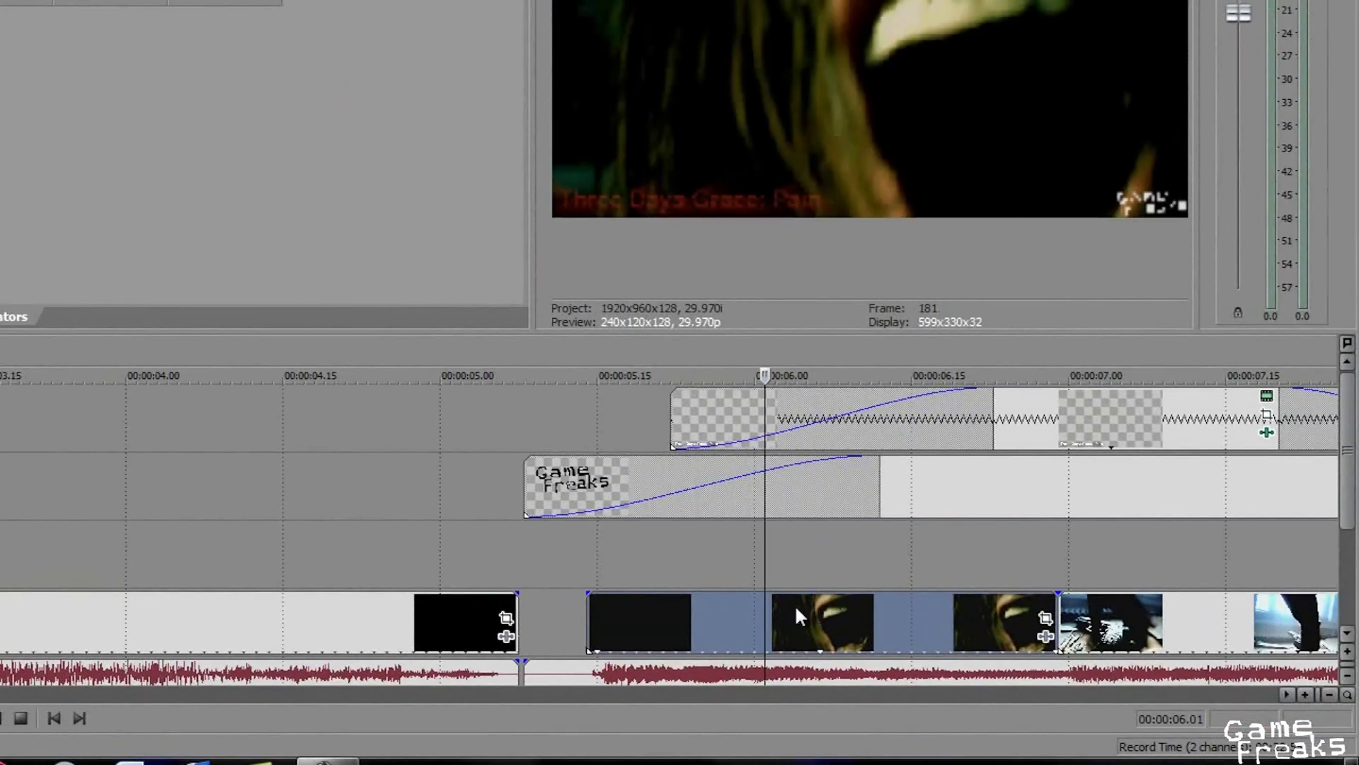
click(839, 622)
click(984, 611)
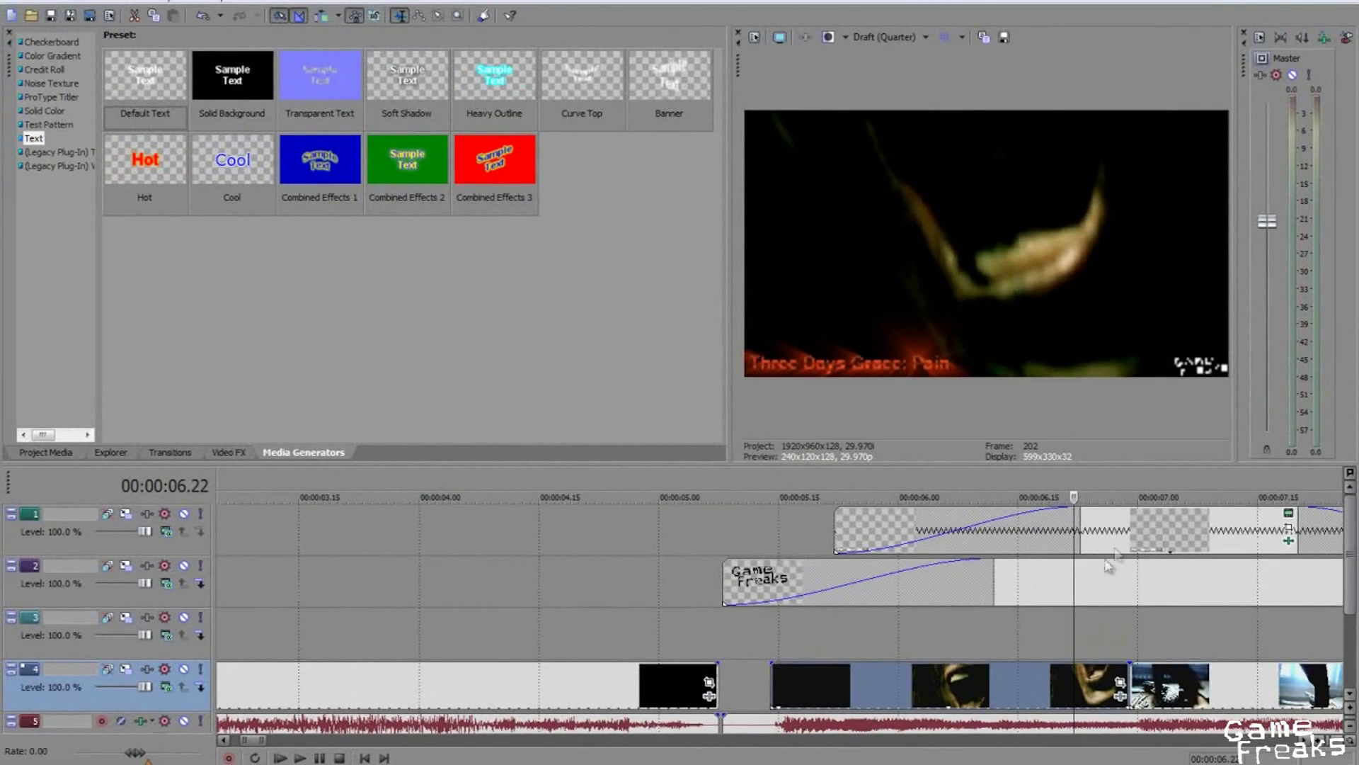
scroll(1059, 642, down, 5)
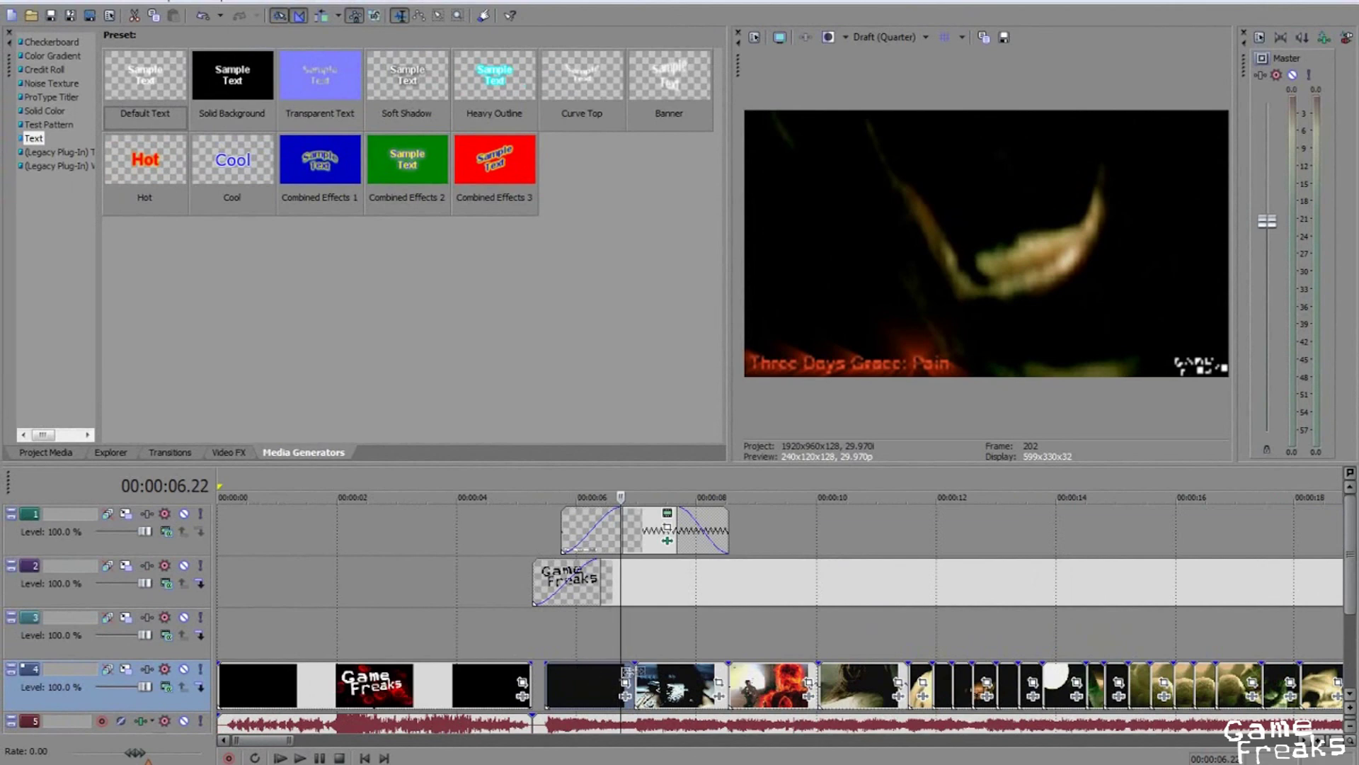
click(544, 680)
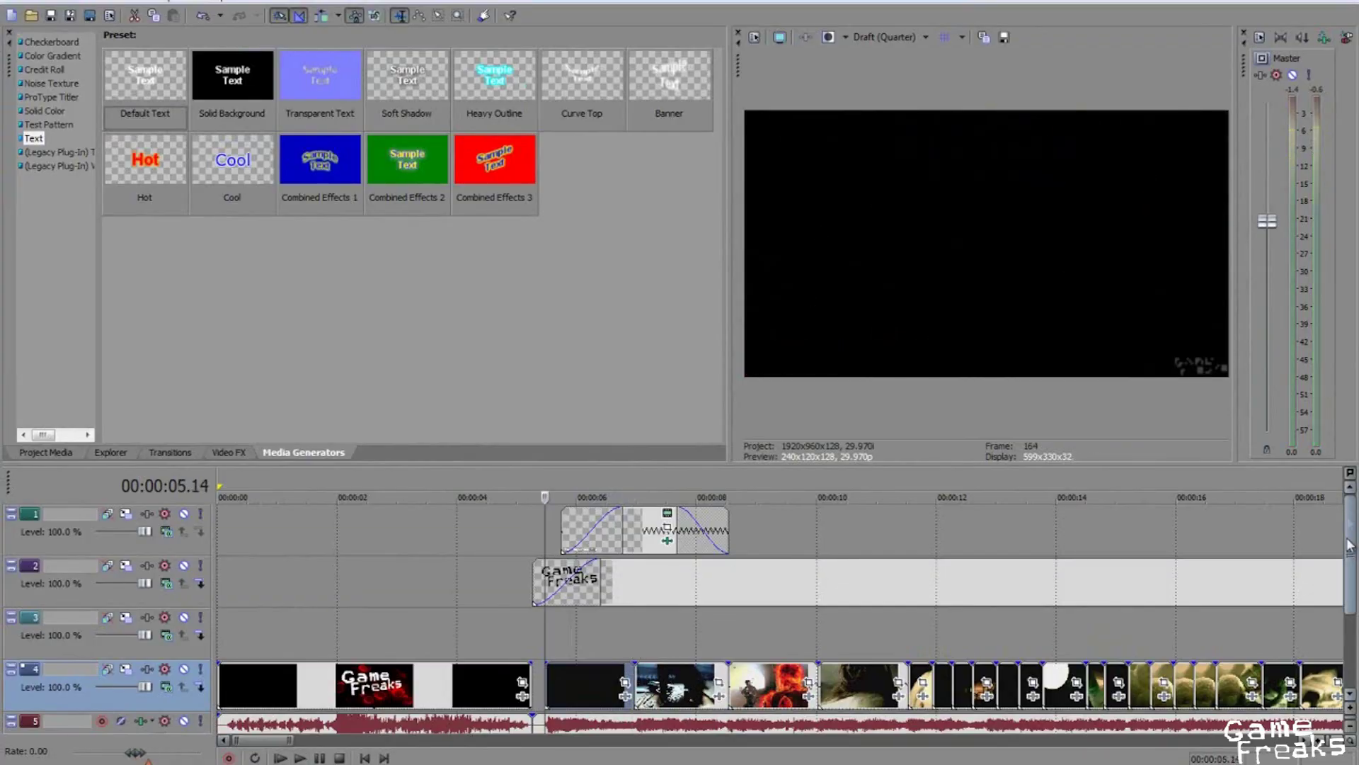
scroll(1354, 559, down, 1)
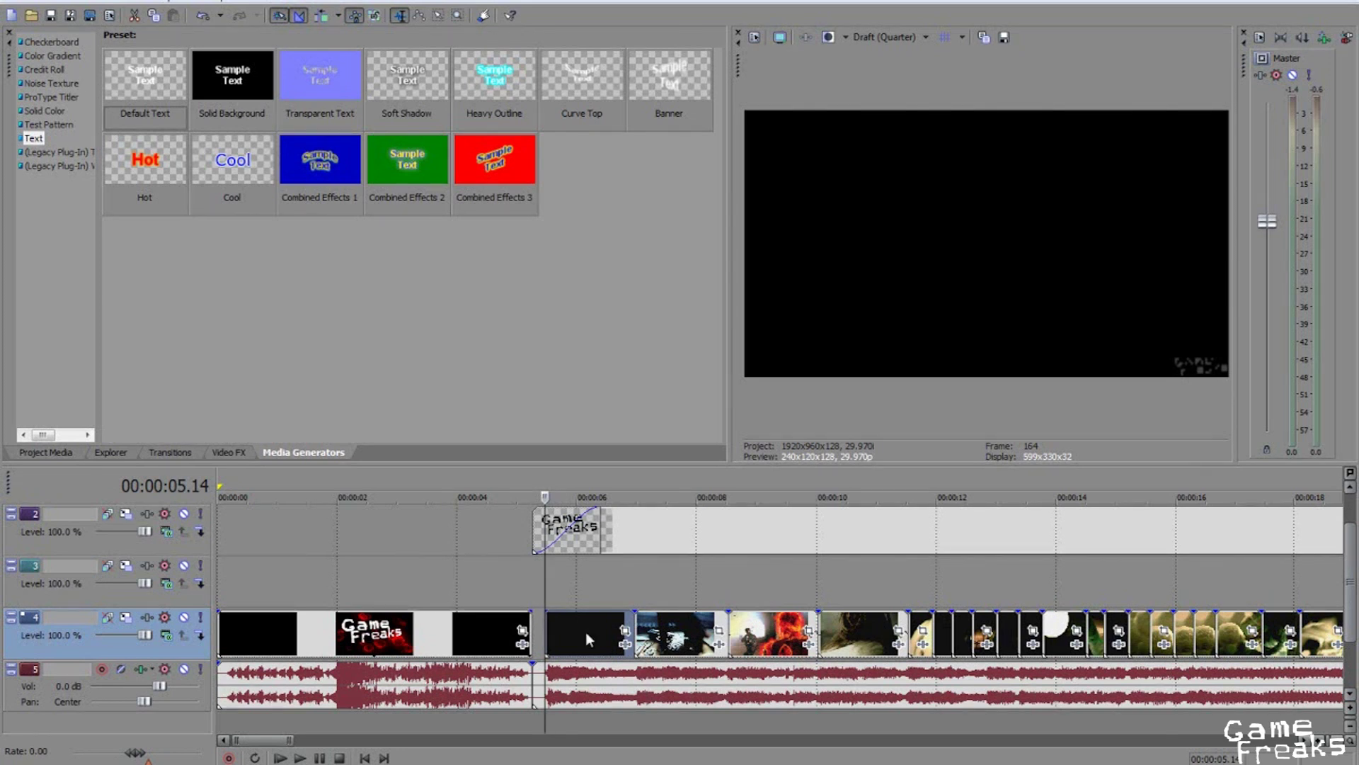
key(space)
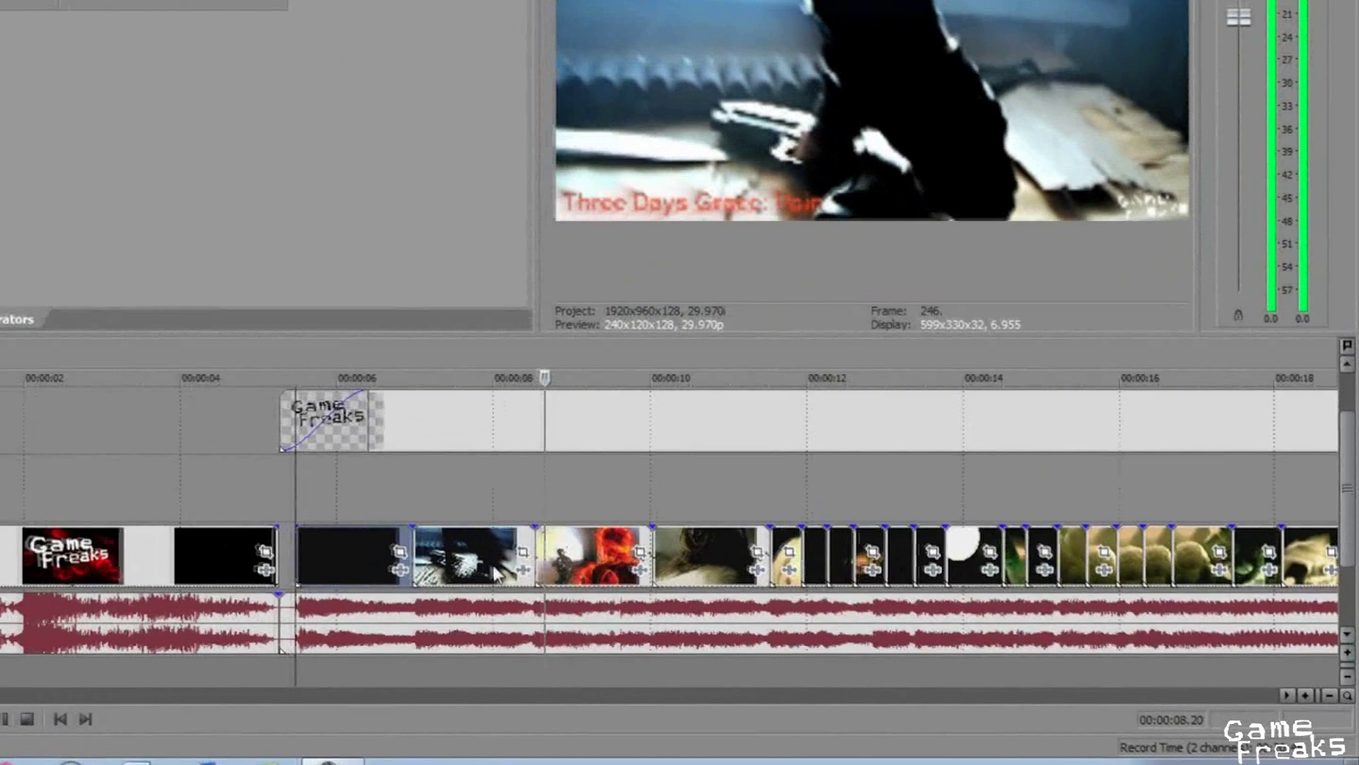
Stop playback and preview the first, third and fiery footage clips at 00:00:06.02 and 00:00:09.09
key(space)
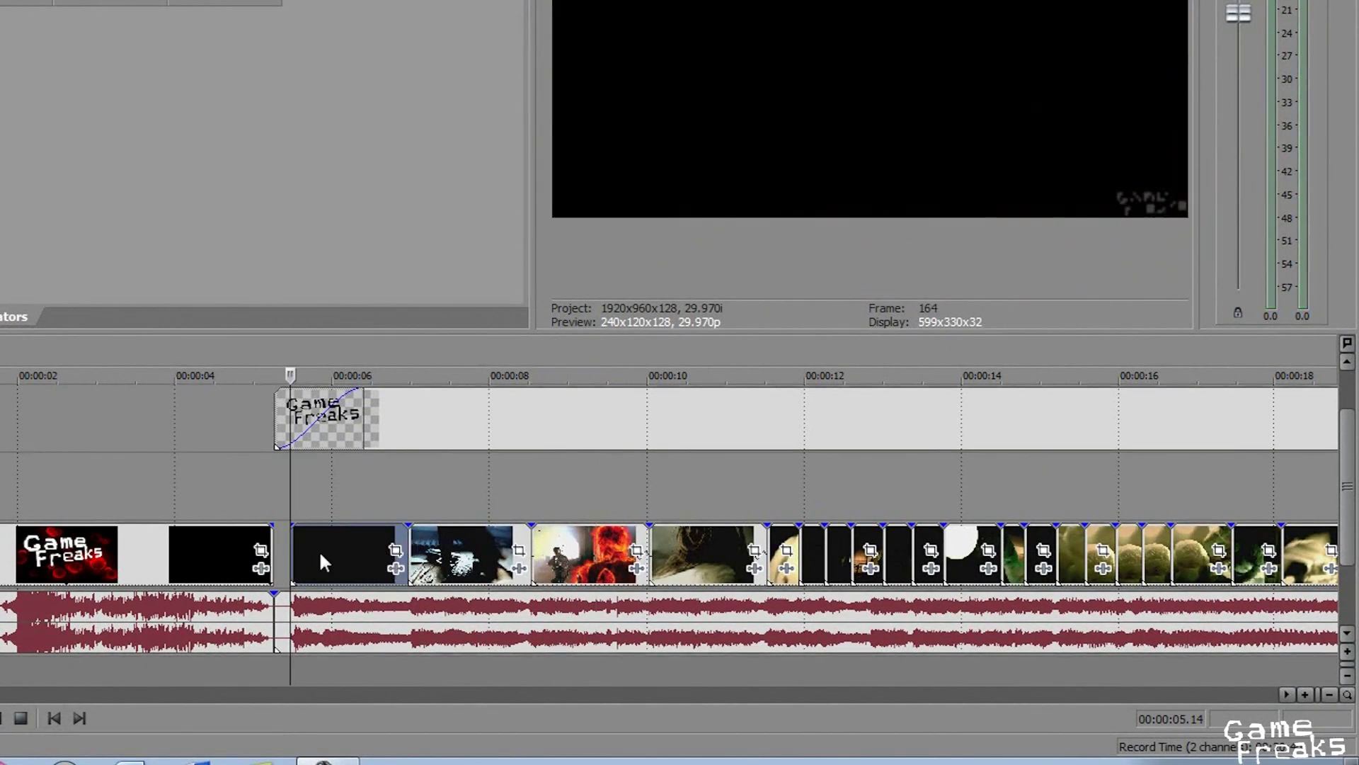
click(336, 550)
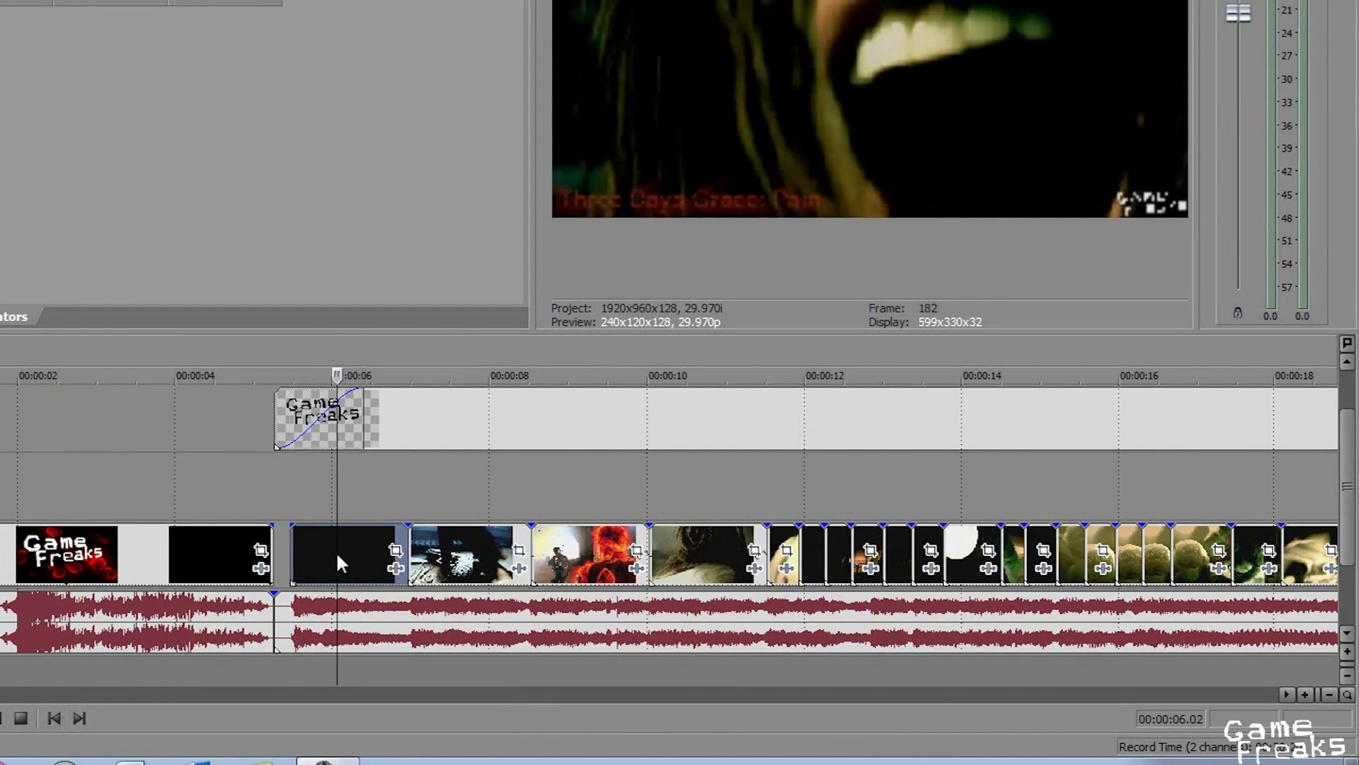
click(473, 572)
click(590, 547)
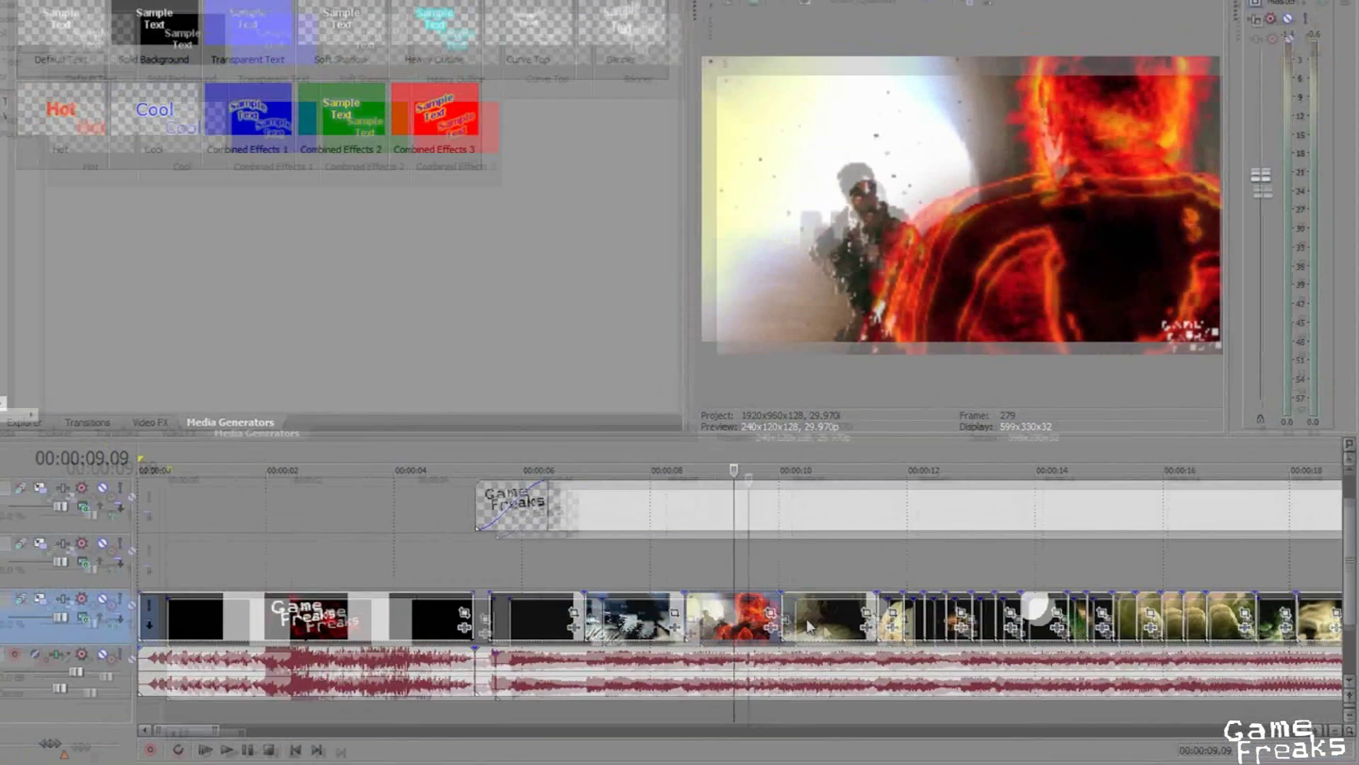
Park the playhead on the hand close-up clip around 00:00:10.21
click(816, 623)
click(855, 636)
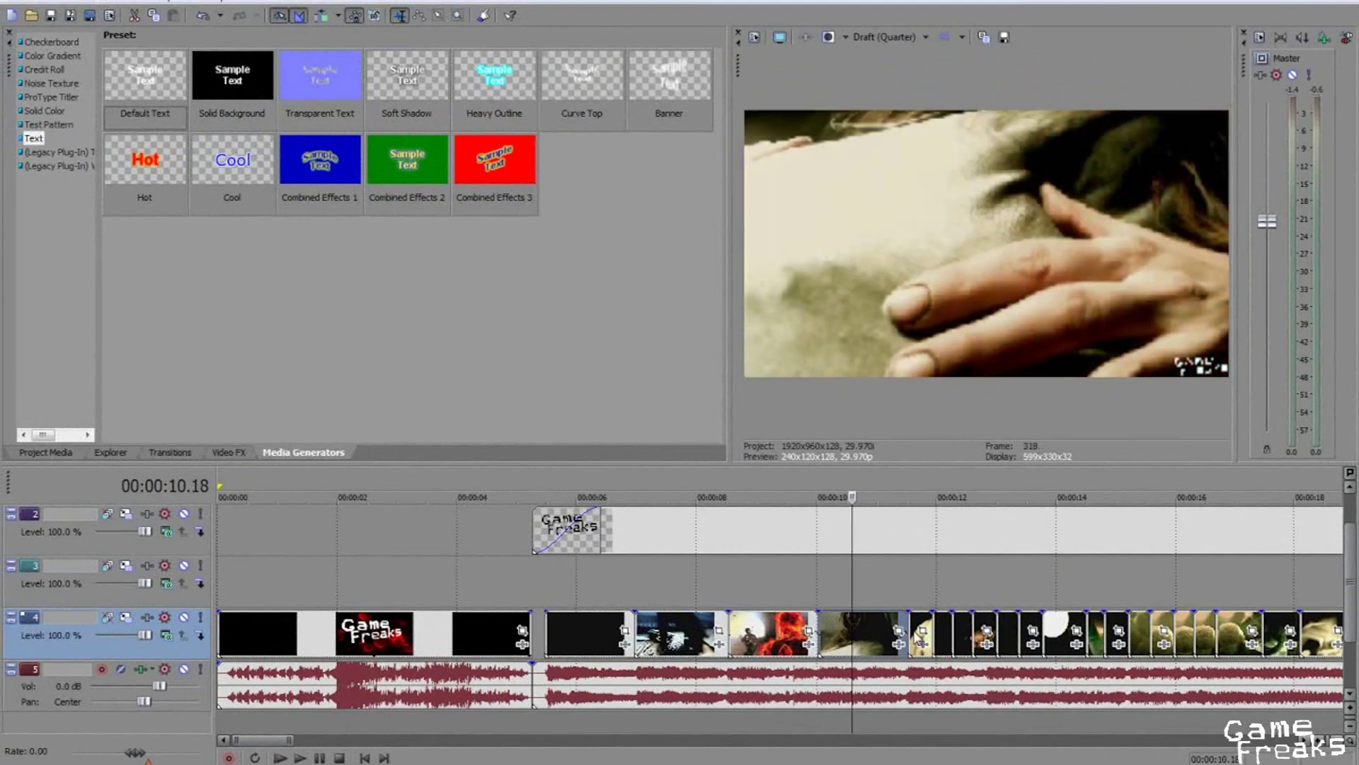
scroll(842, 637, up, 4)
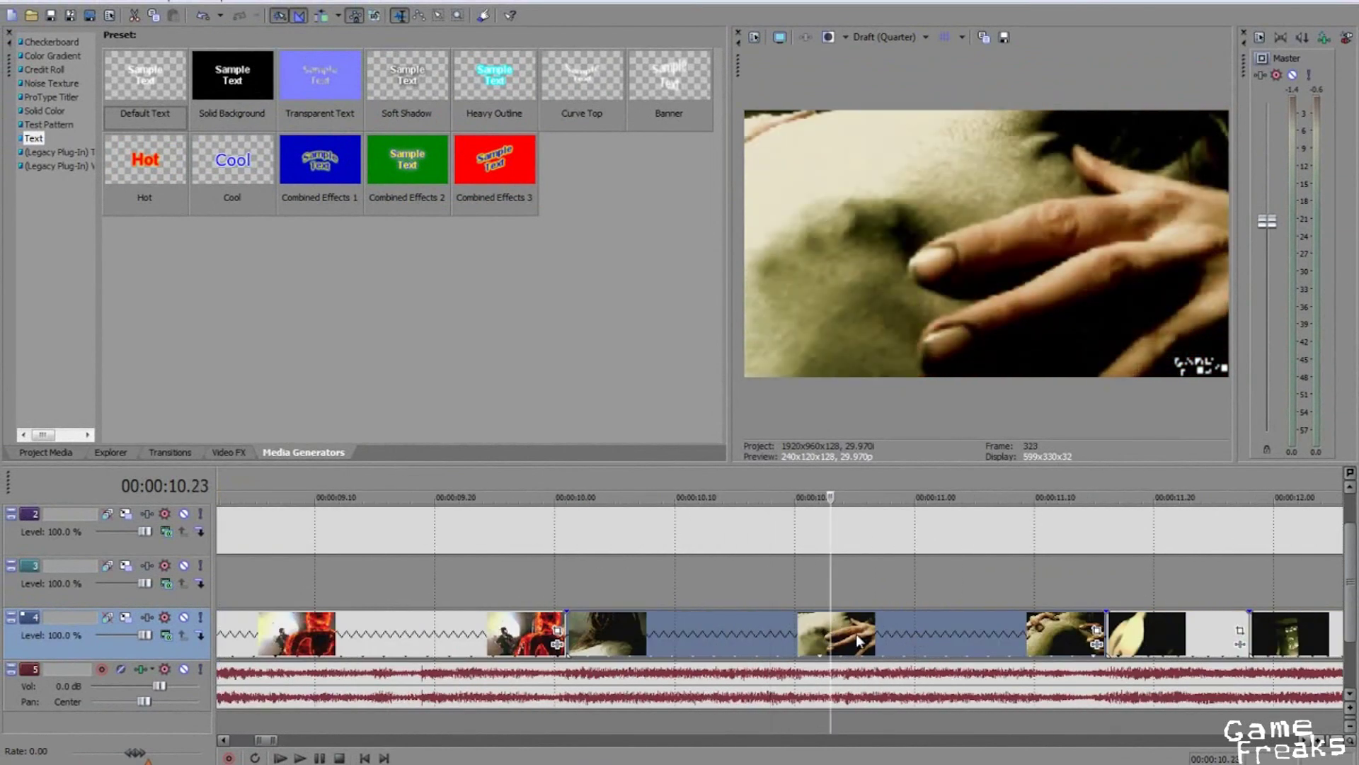
click(856, 635)
click(892, 635)
scroll(647, 672, down, 4)
scroll(646, 671, down, 5)
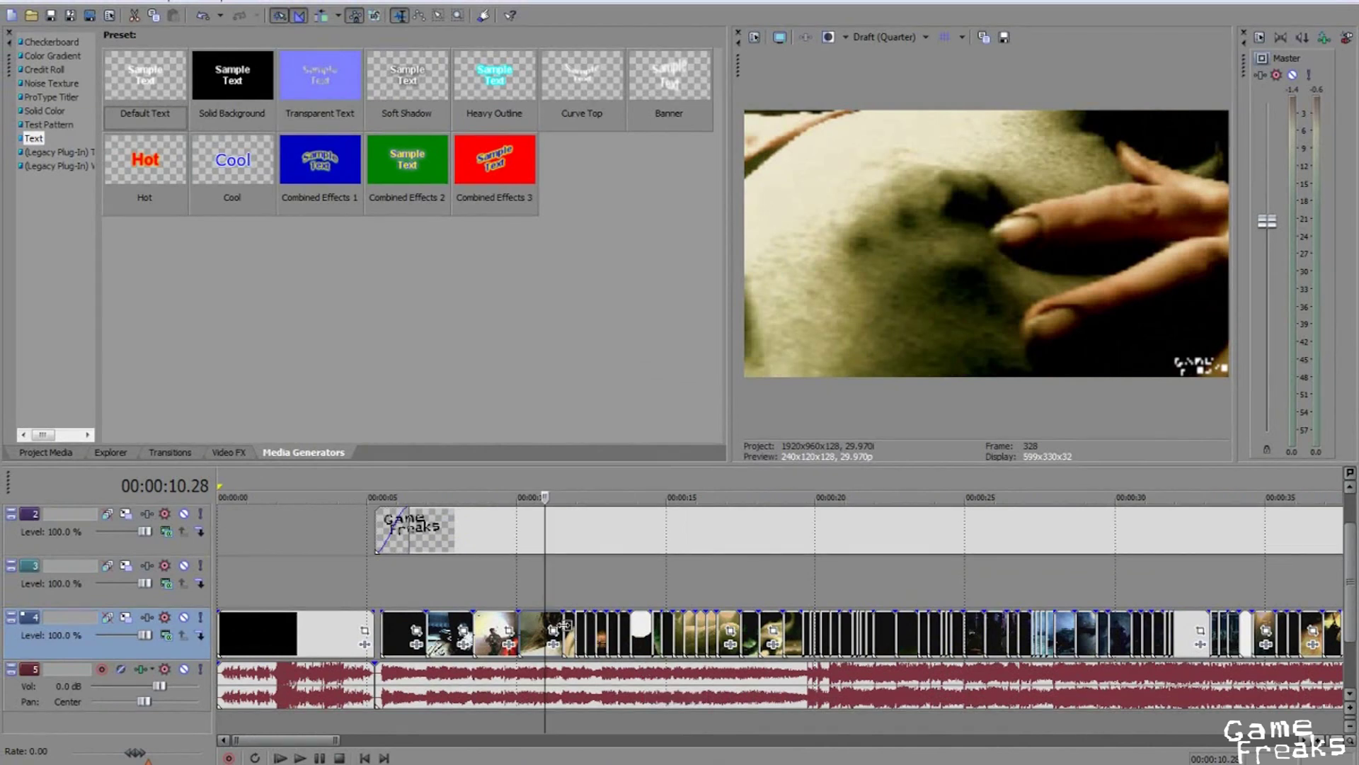
Play back from the hand close-up to review it, then stop
key(space)
scroll(763, 589, up, 5)
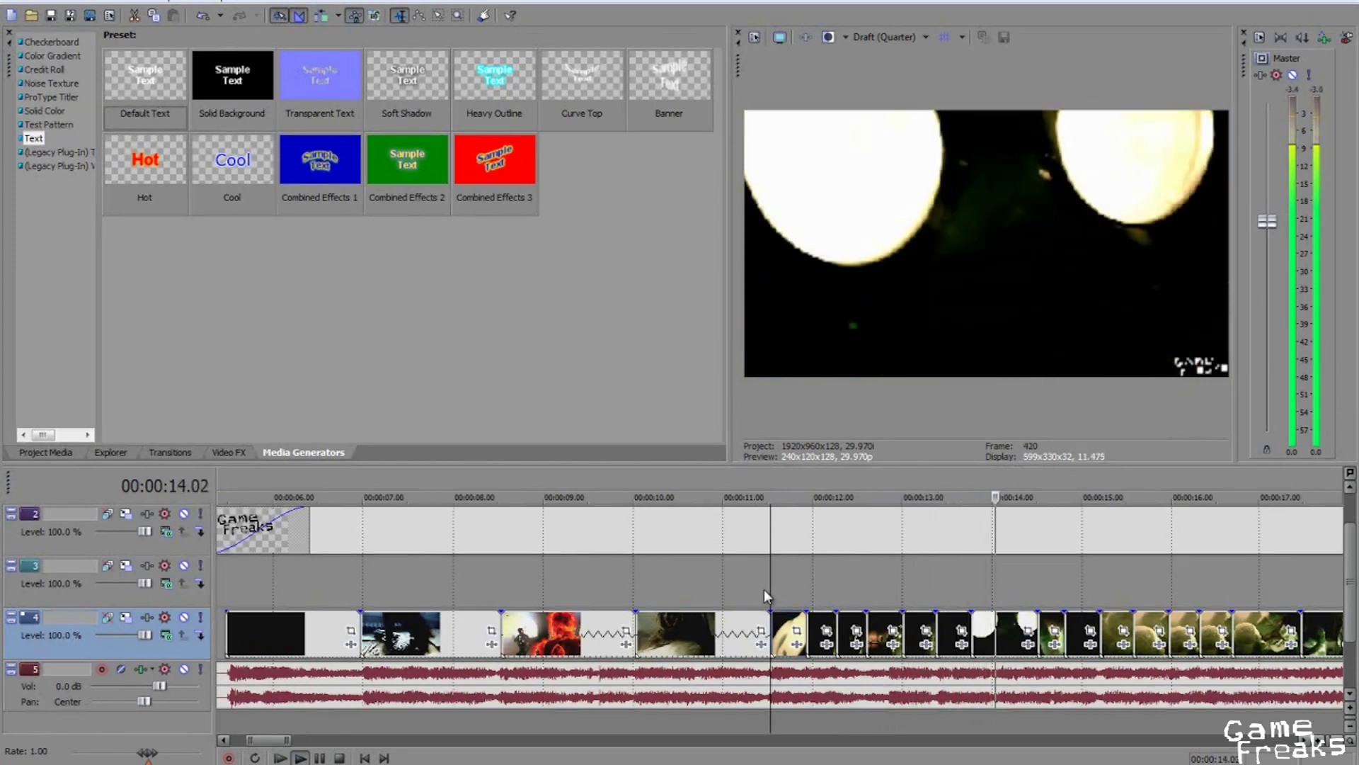
key(space)
scroll(771, 580, down, 10)
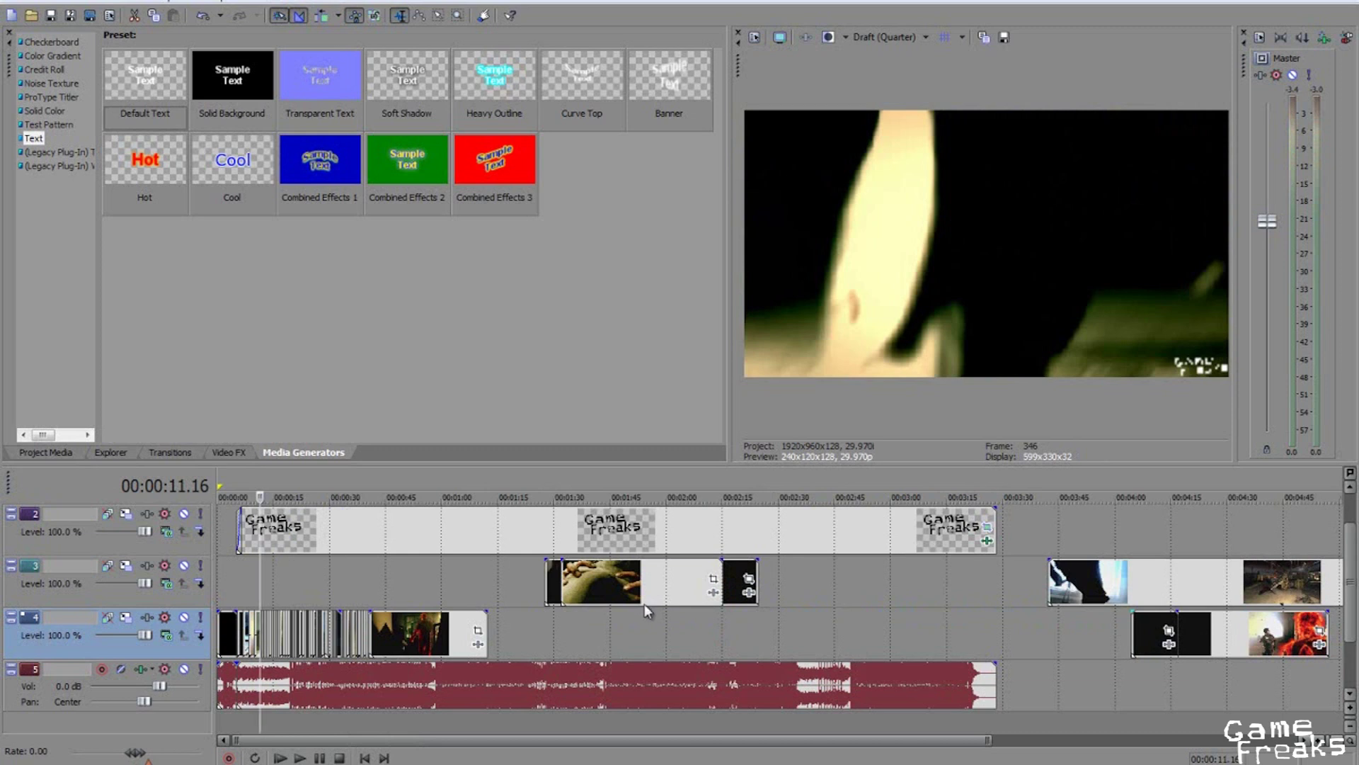
scroll(418, 629, up, 10)
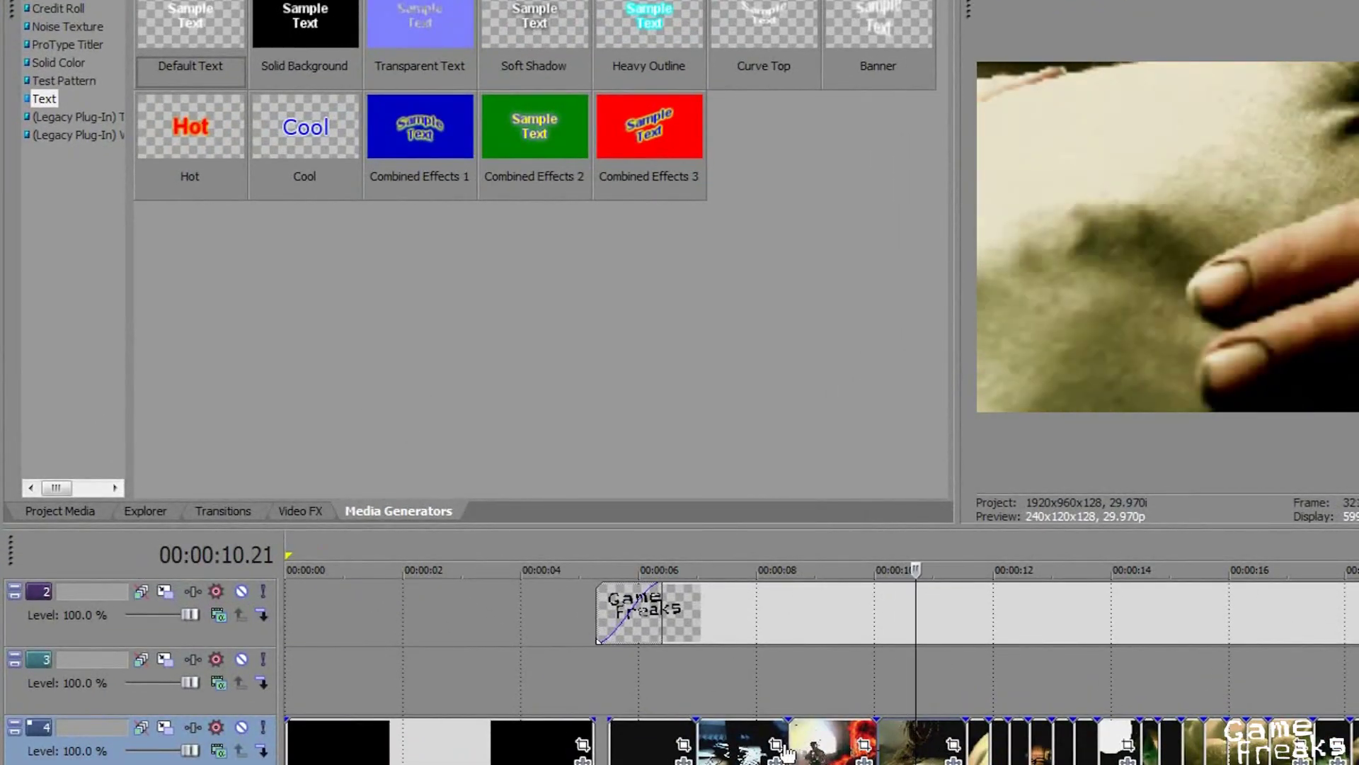
Apply the Light Rays 'Moderate Bounded Spotlight' preset to the hand close-up clip
click(300, 511)
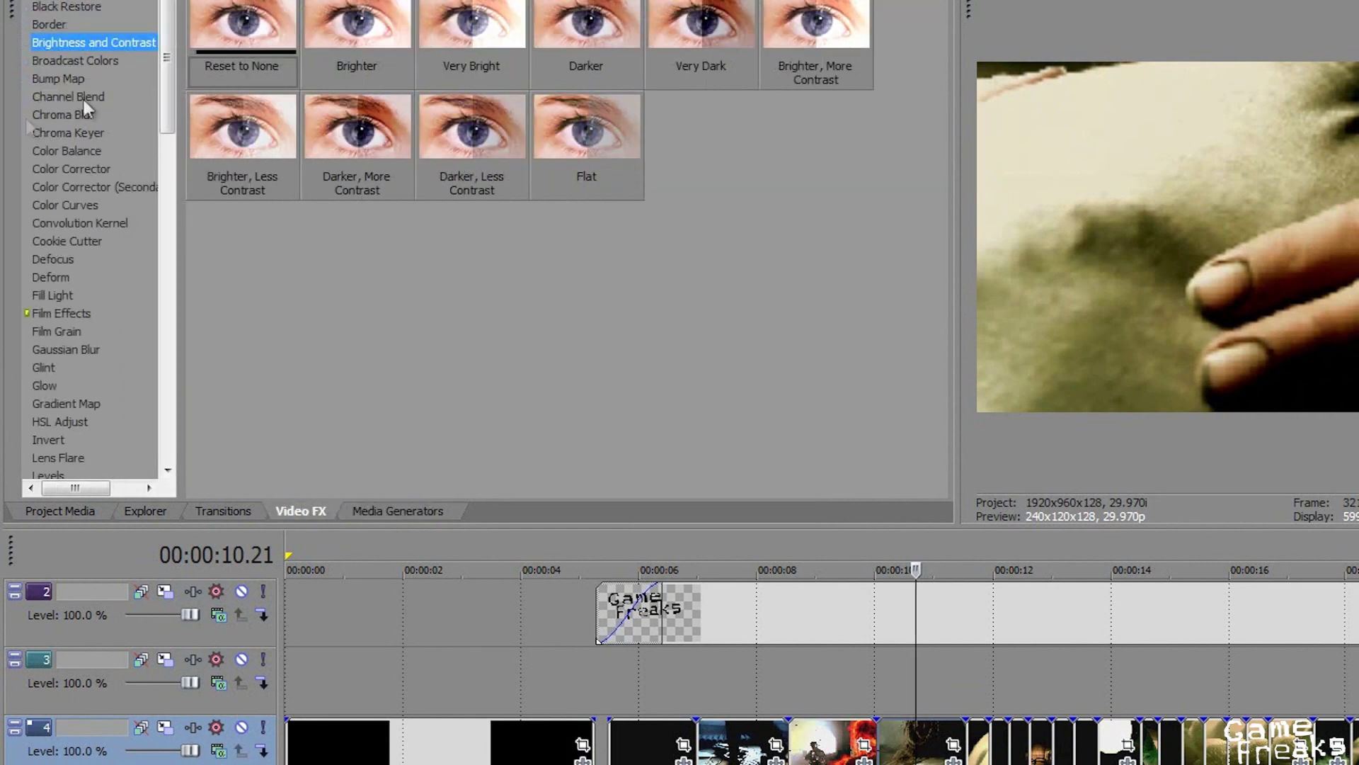
scroll(152, 240, down, 20)
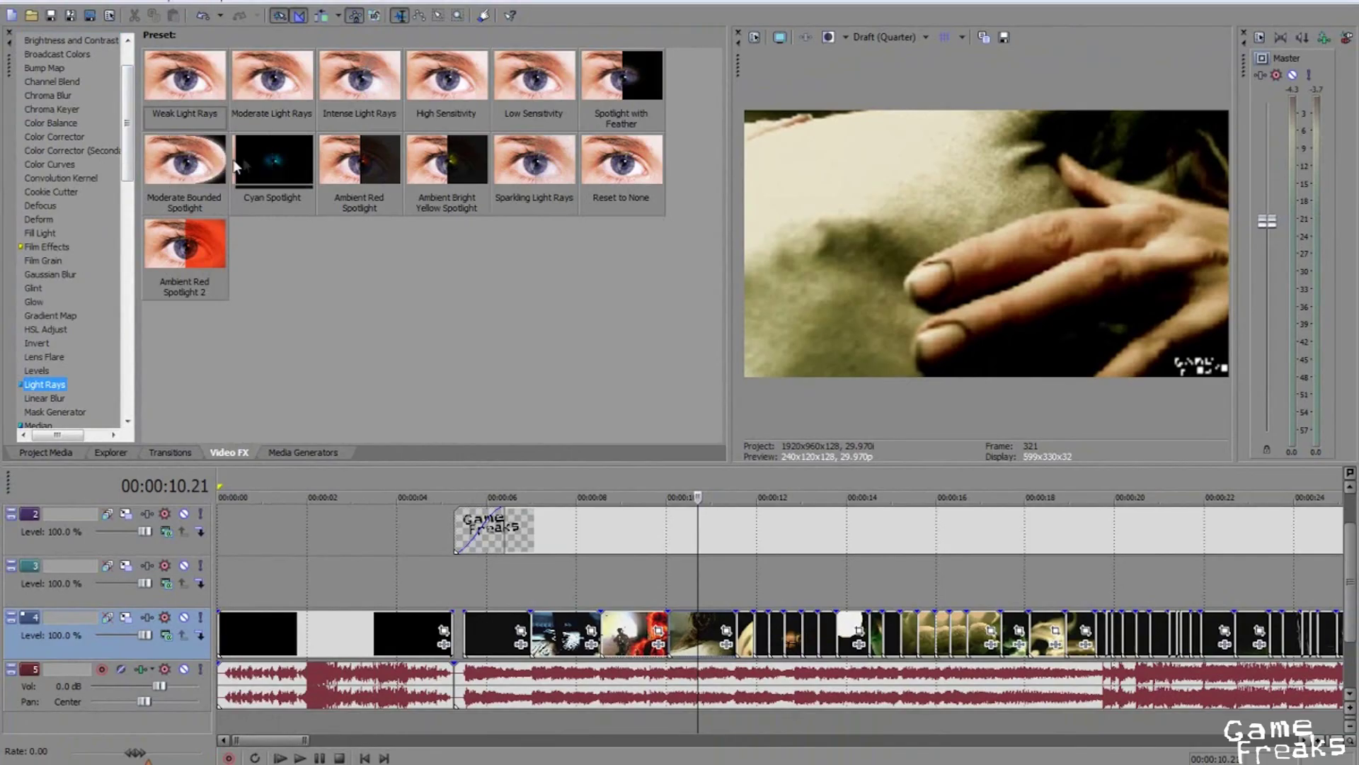
drag(237, 166, 690, 630)
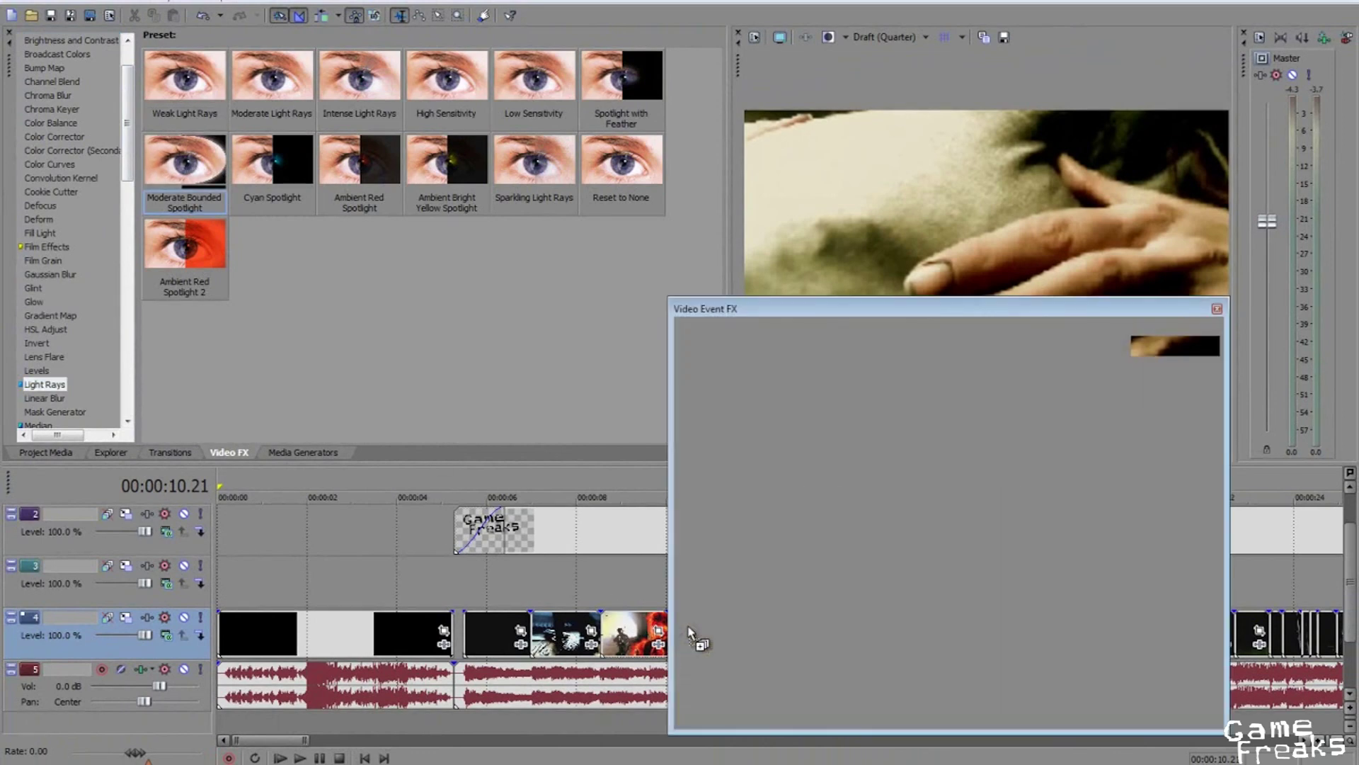
Set Light Rays strength 0, radius X 0.644, Y 0.574, feather 0.336, and save preset 'cvxcxvc'
drag(1012, 313, 1134, 367)
drag(1051, 525, 827, 527)
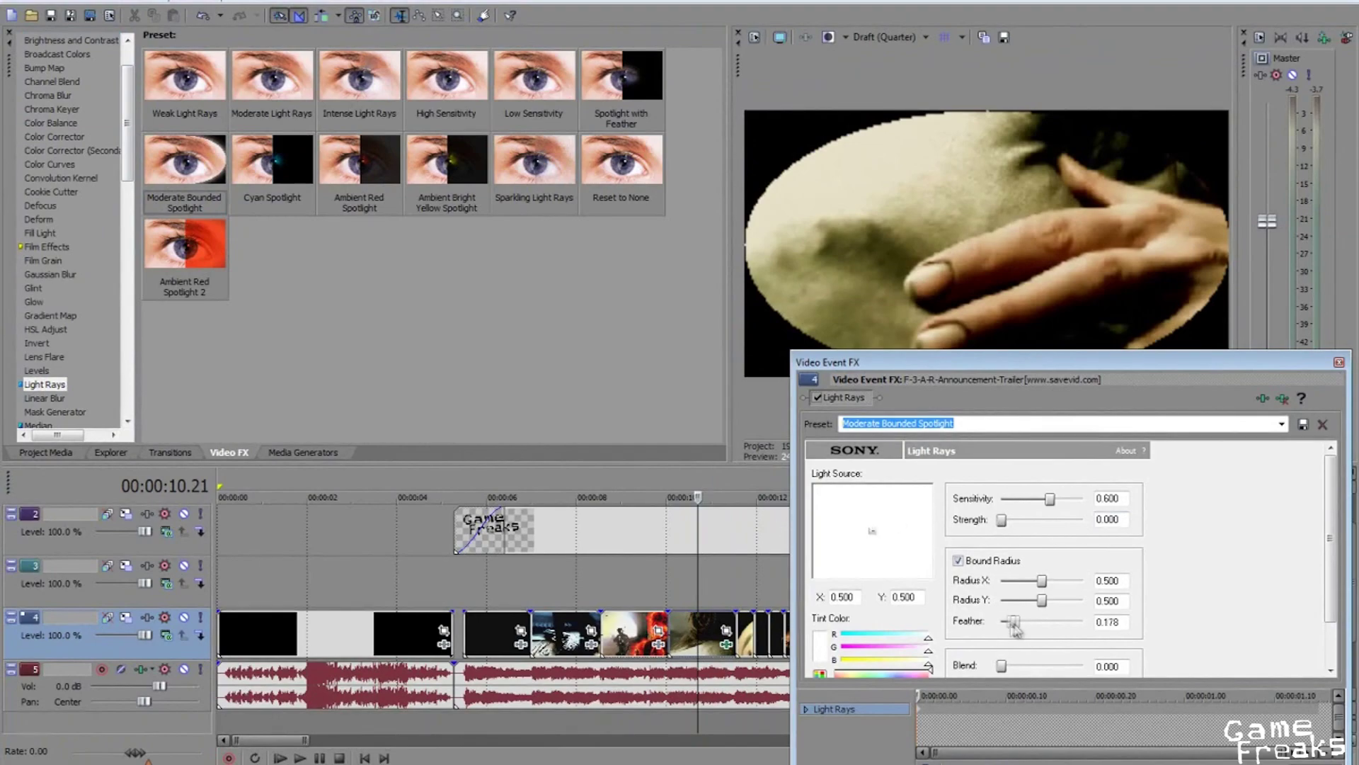
drag(1015, 623, 1025, 621)
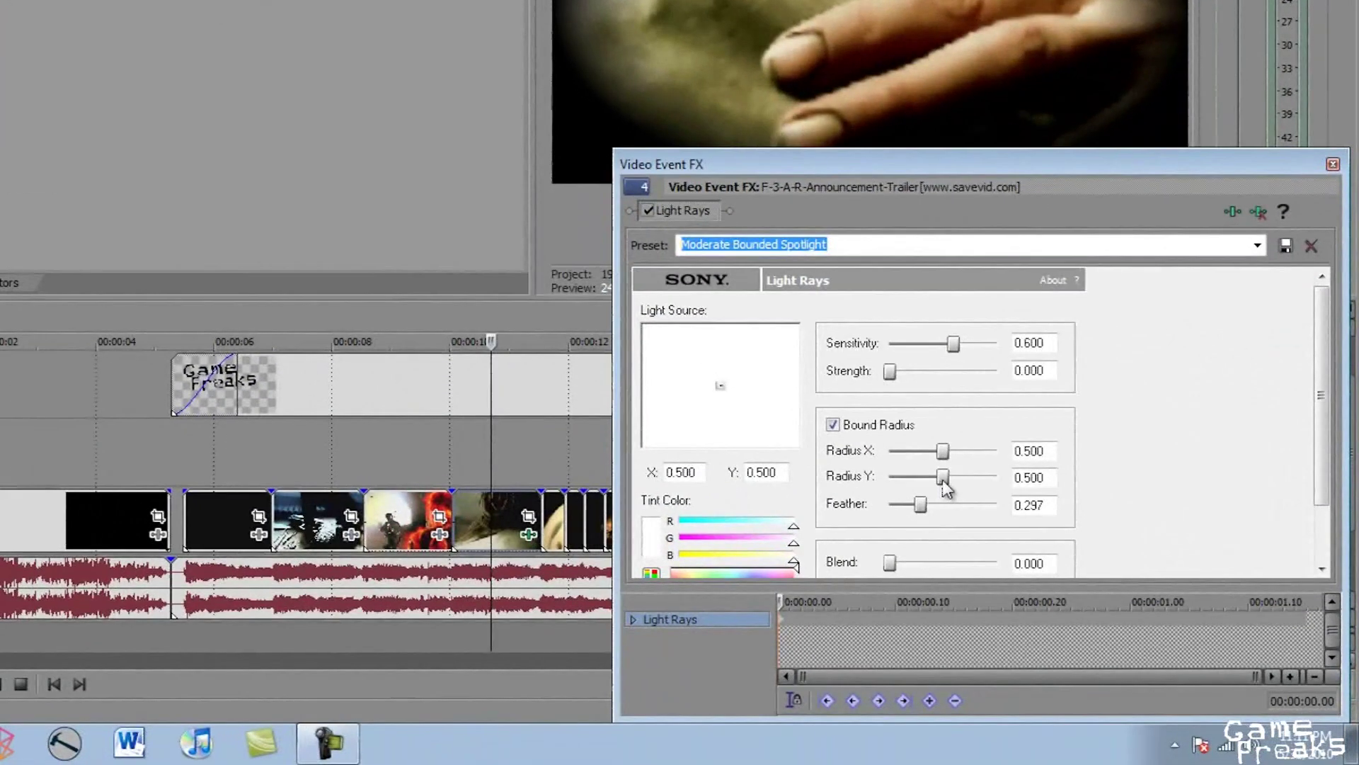
mouse_move(943, 476)
mouse_down()
mouse_move(932, 476)
mouse_move(950, 452)
mouse_move(974, 452)
mouse_move(970, 475)
mouse_move(951, 476)
mouse_move(959, 454)
mouse_up()
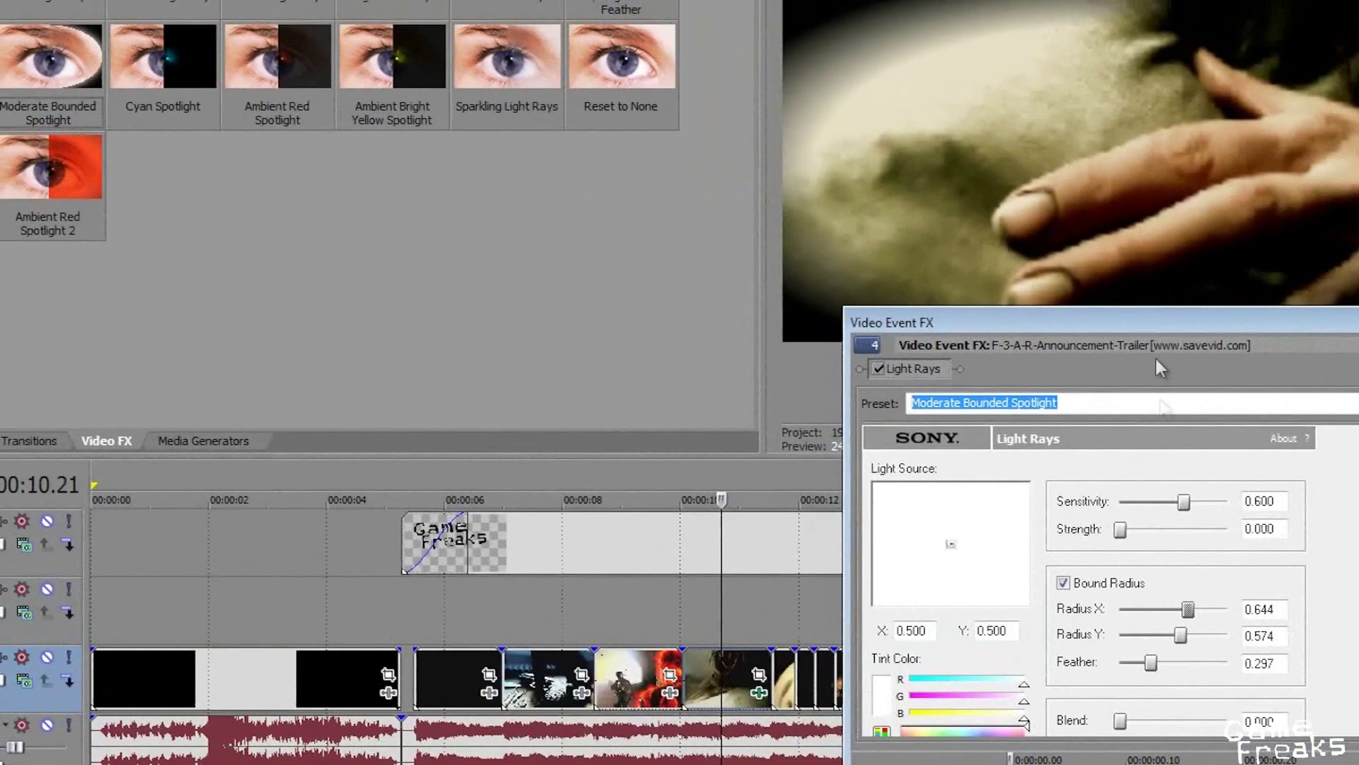
drag(1161, 323, 435, 96)
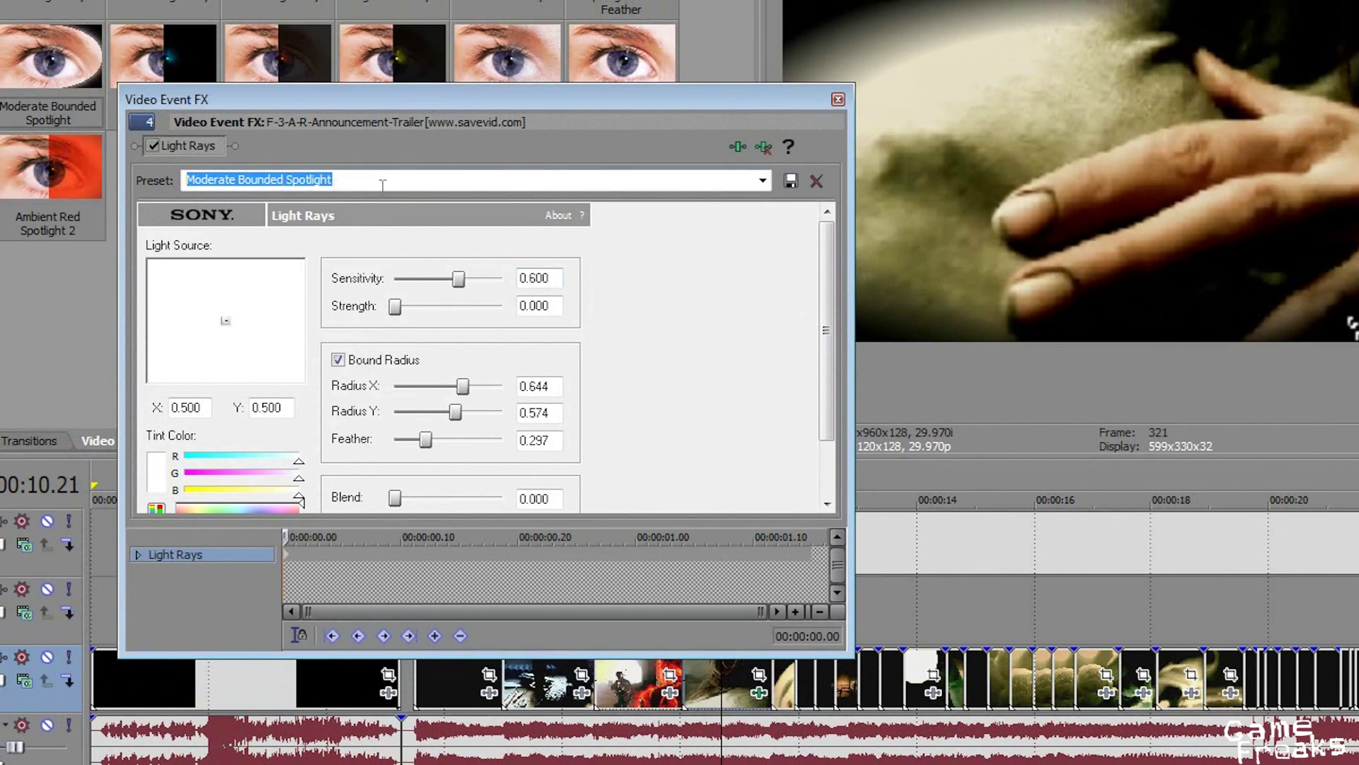
text(cvxcxvc)
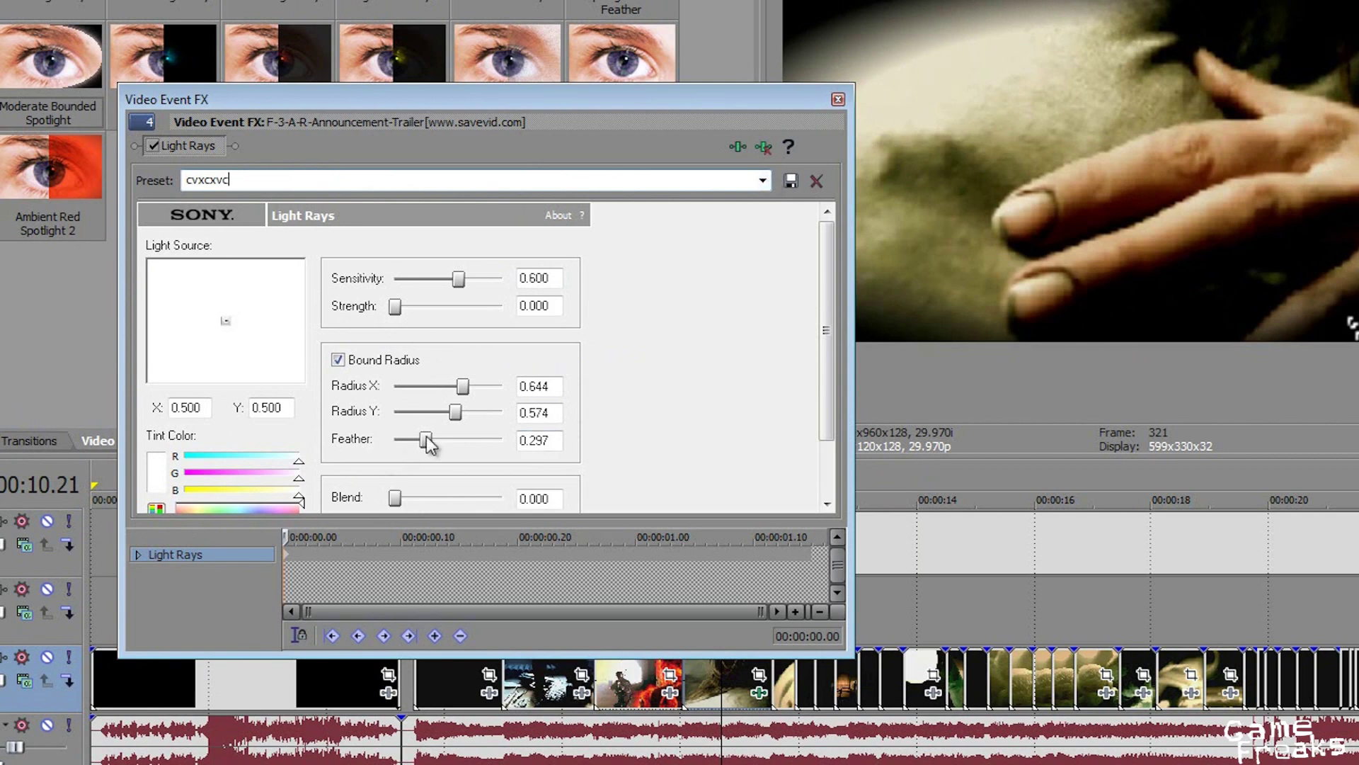
drag(428, 436, 432, 436)
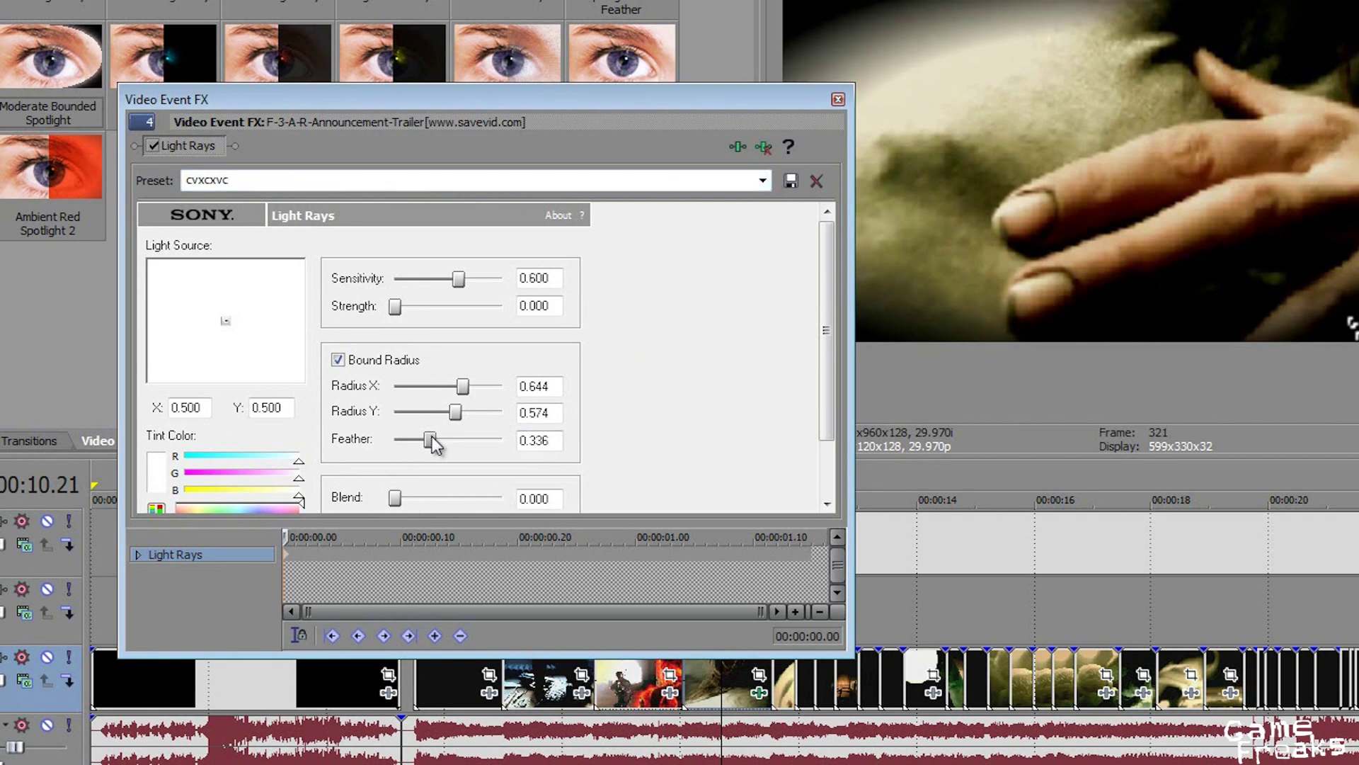
click(791, 183)
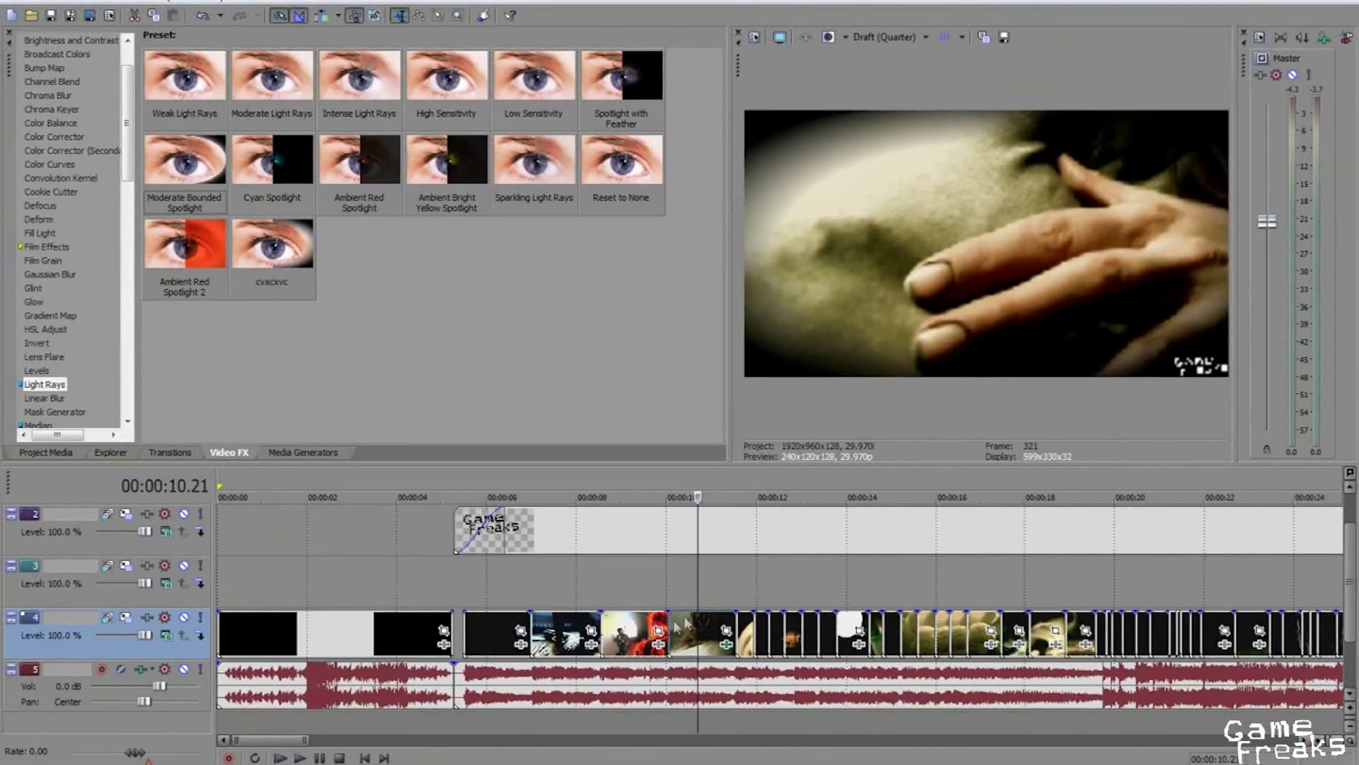
key(space)
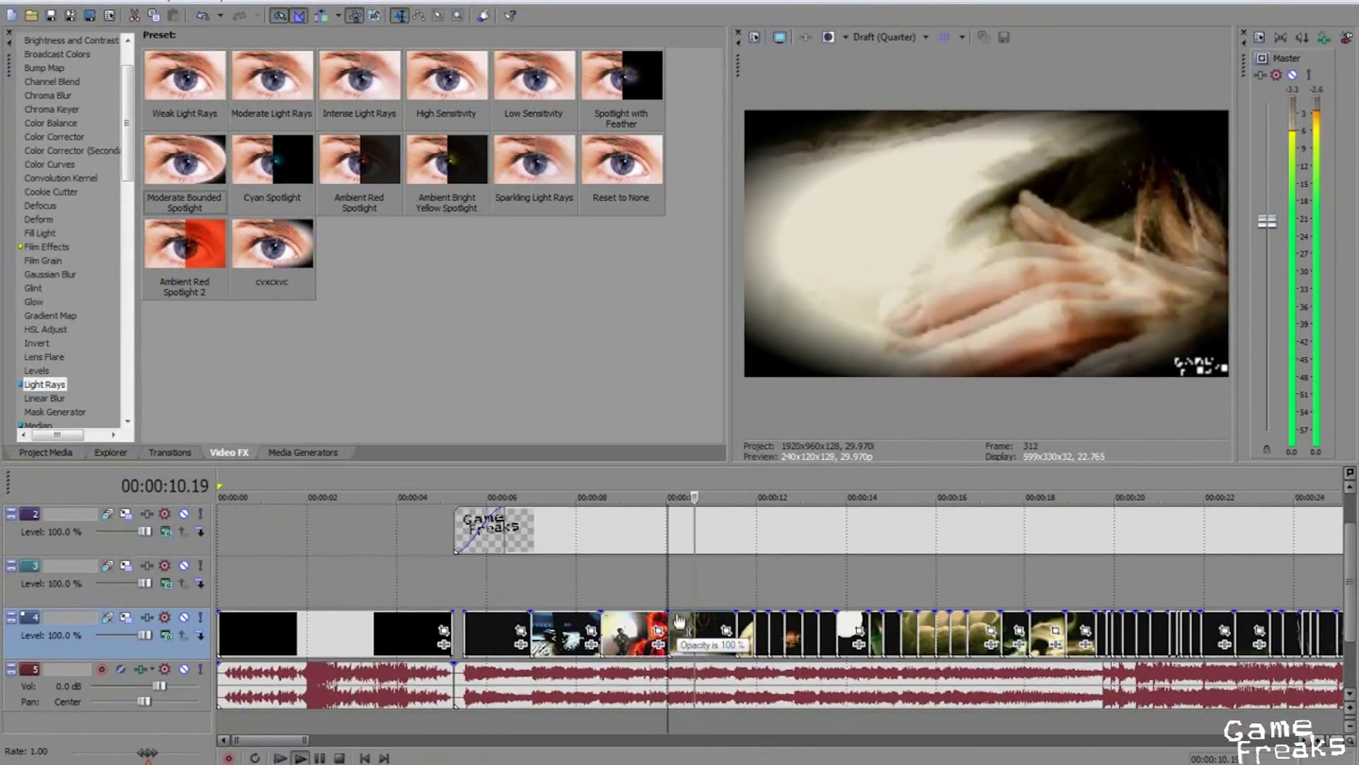
key(space)
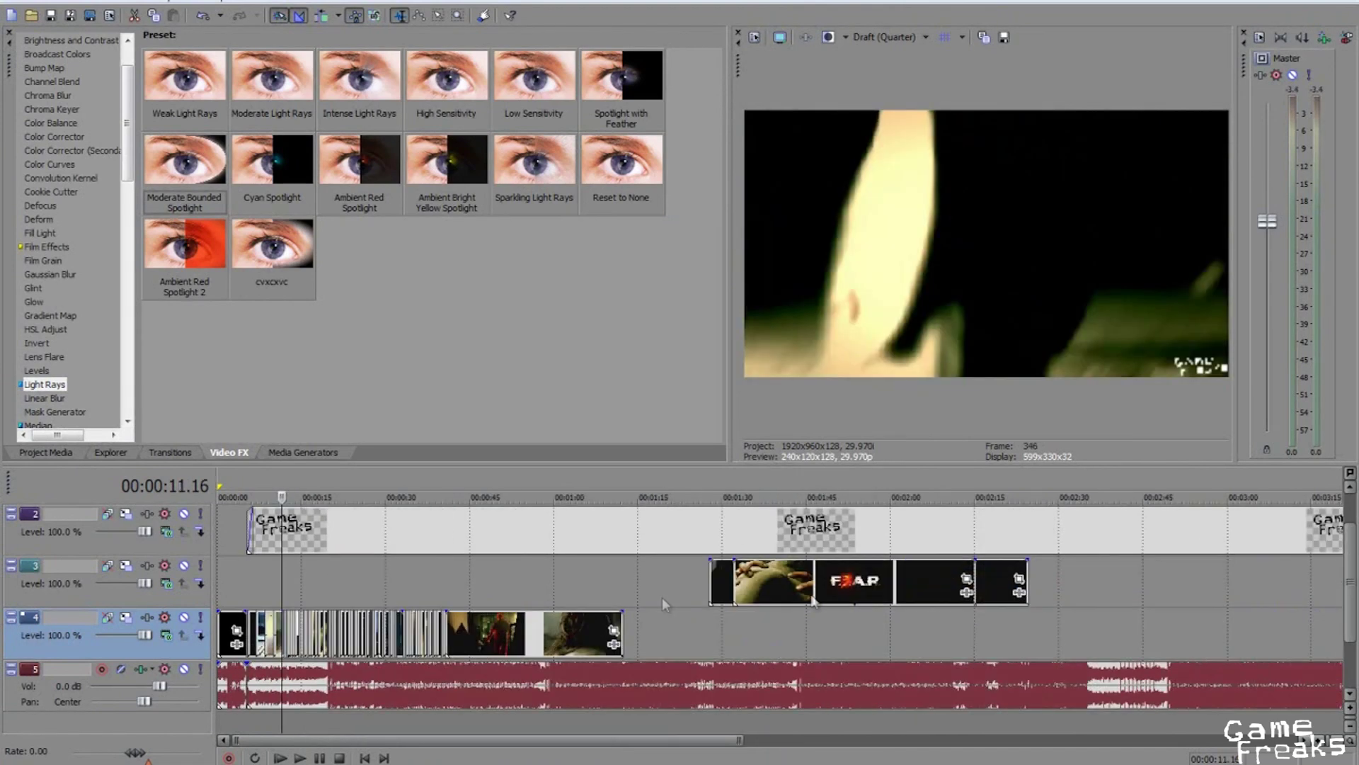
scroll(673, 538, up, 10)
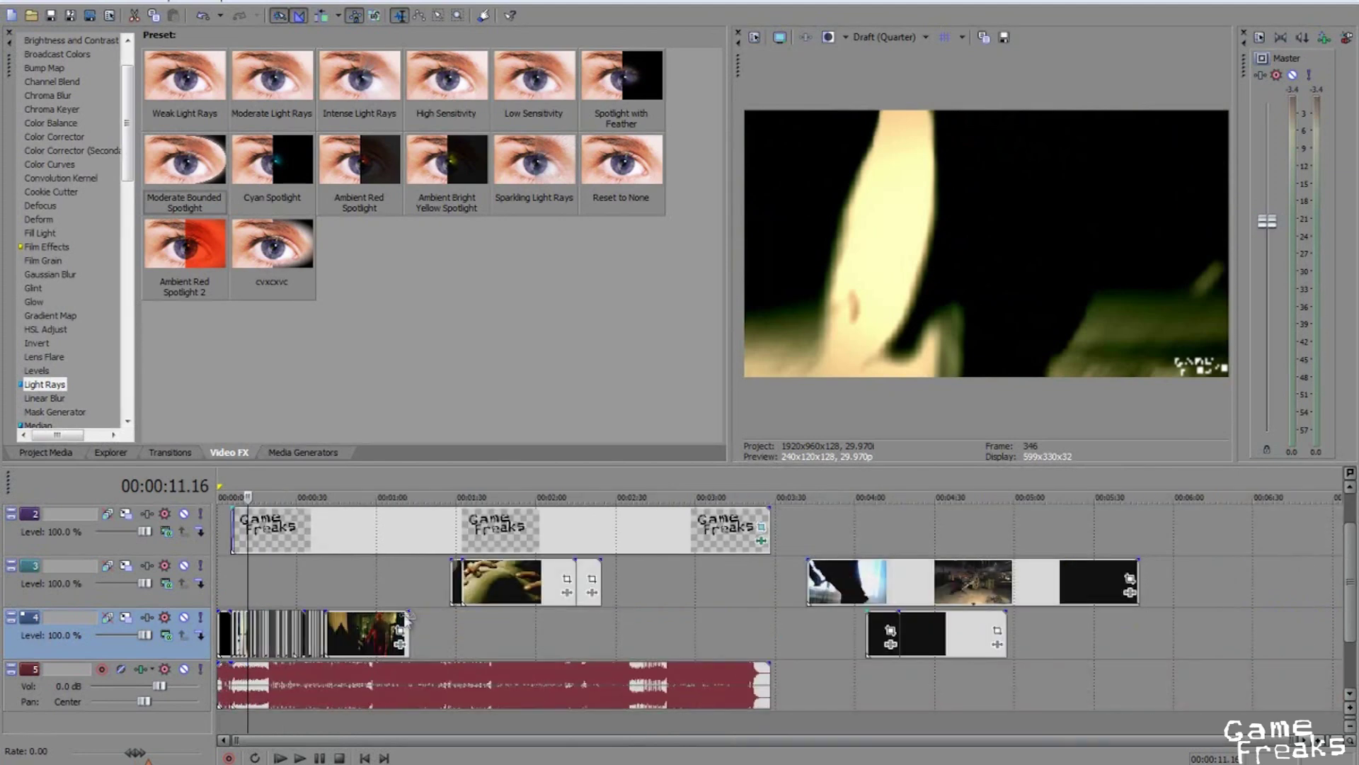
click(656, 586)
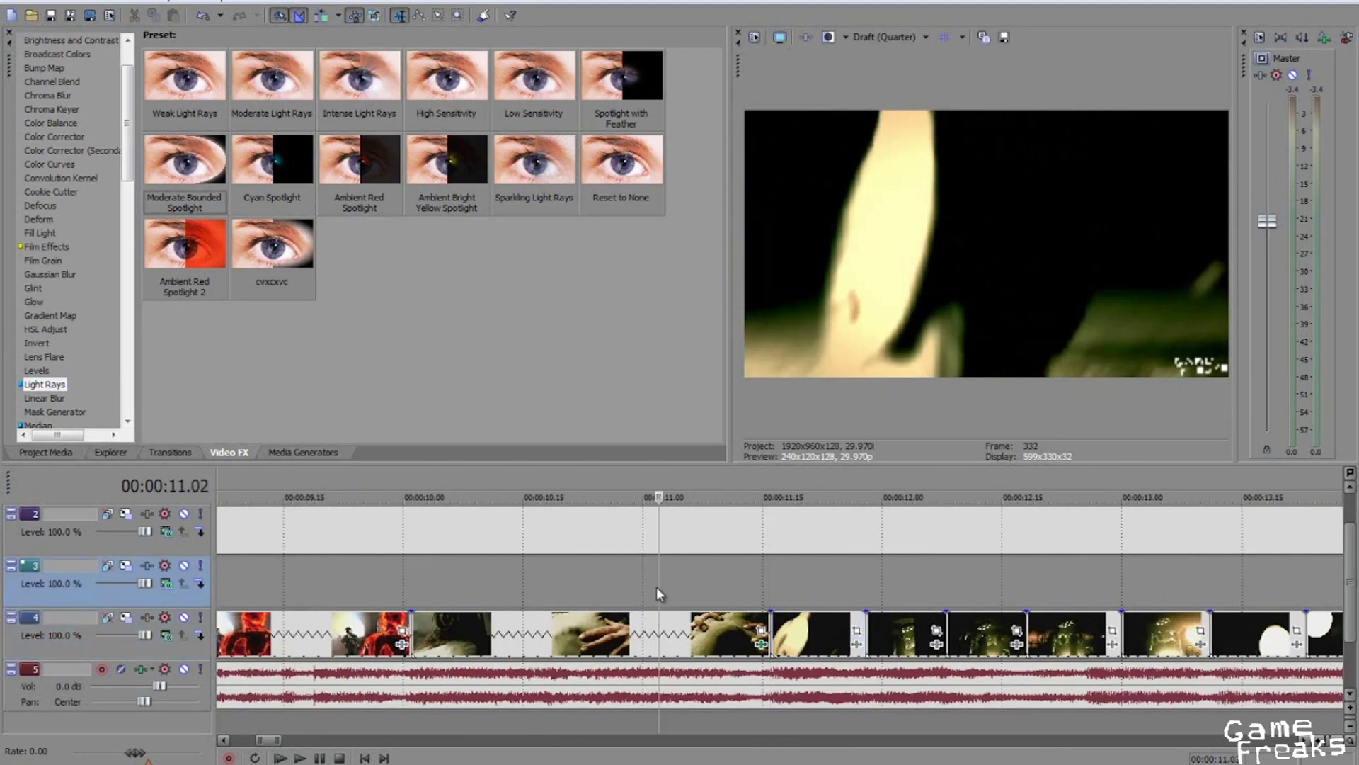
key(space)
key(space)
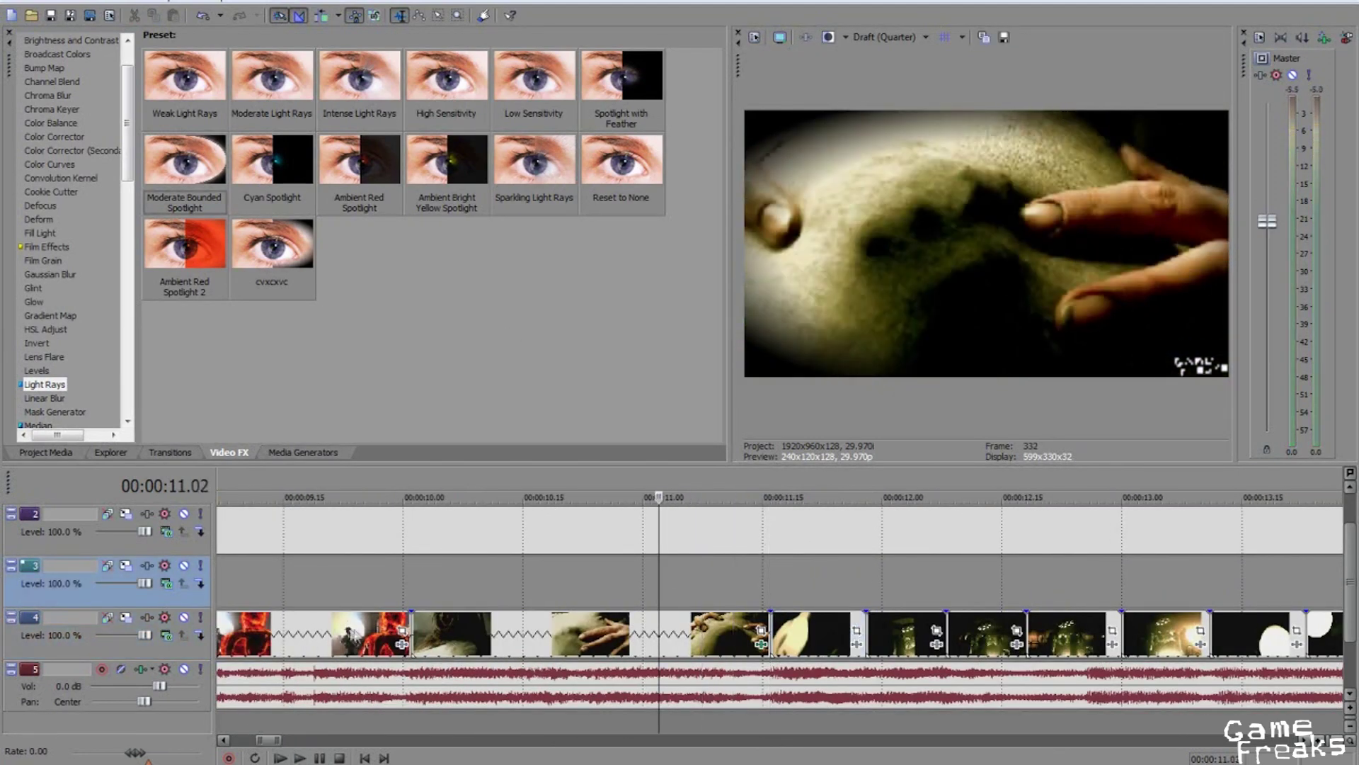
click(340, 633)
scroll(879, 568, up, 4)
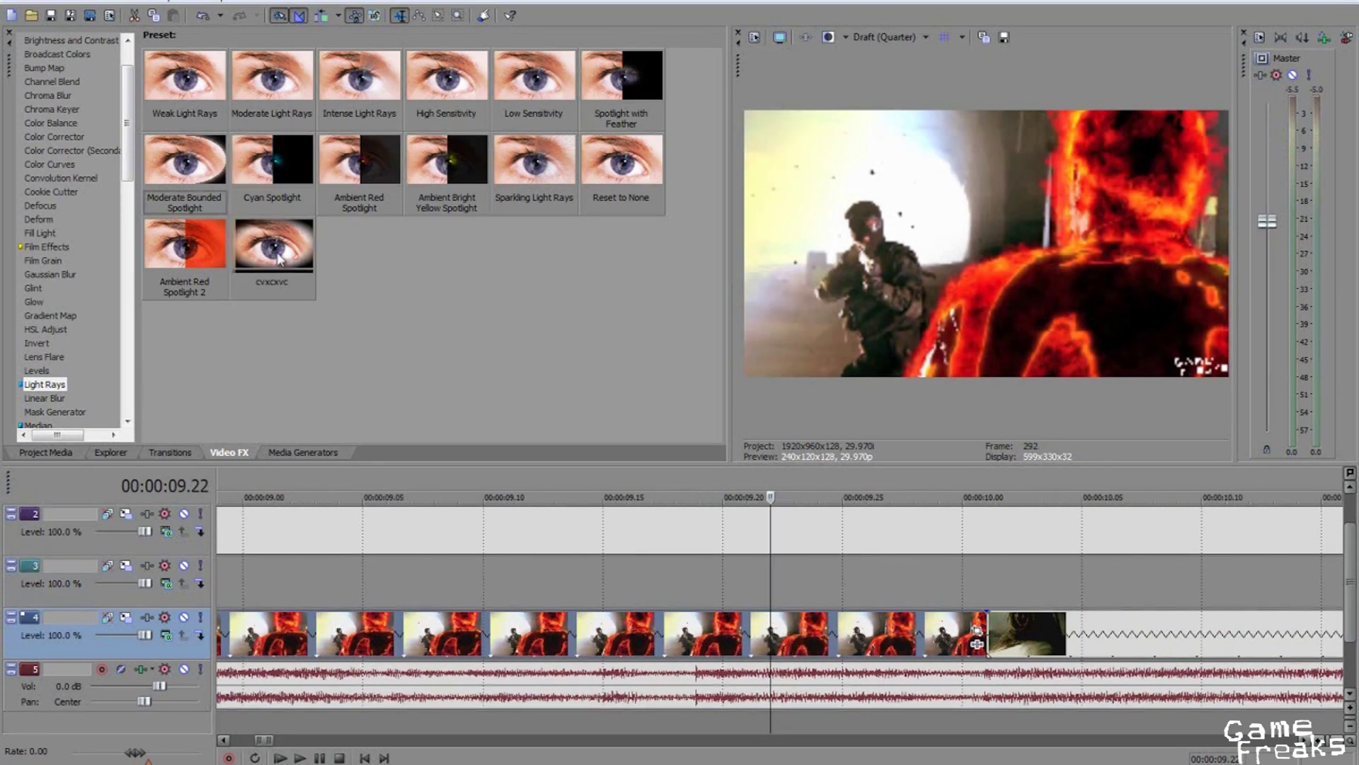
Apply the cvxcxvc Light Rays preset to the fiery clip and the Pointman clip on track 4
drag(278, 259, 811, 637)
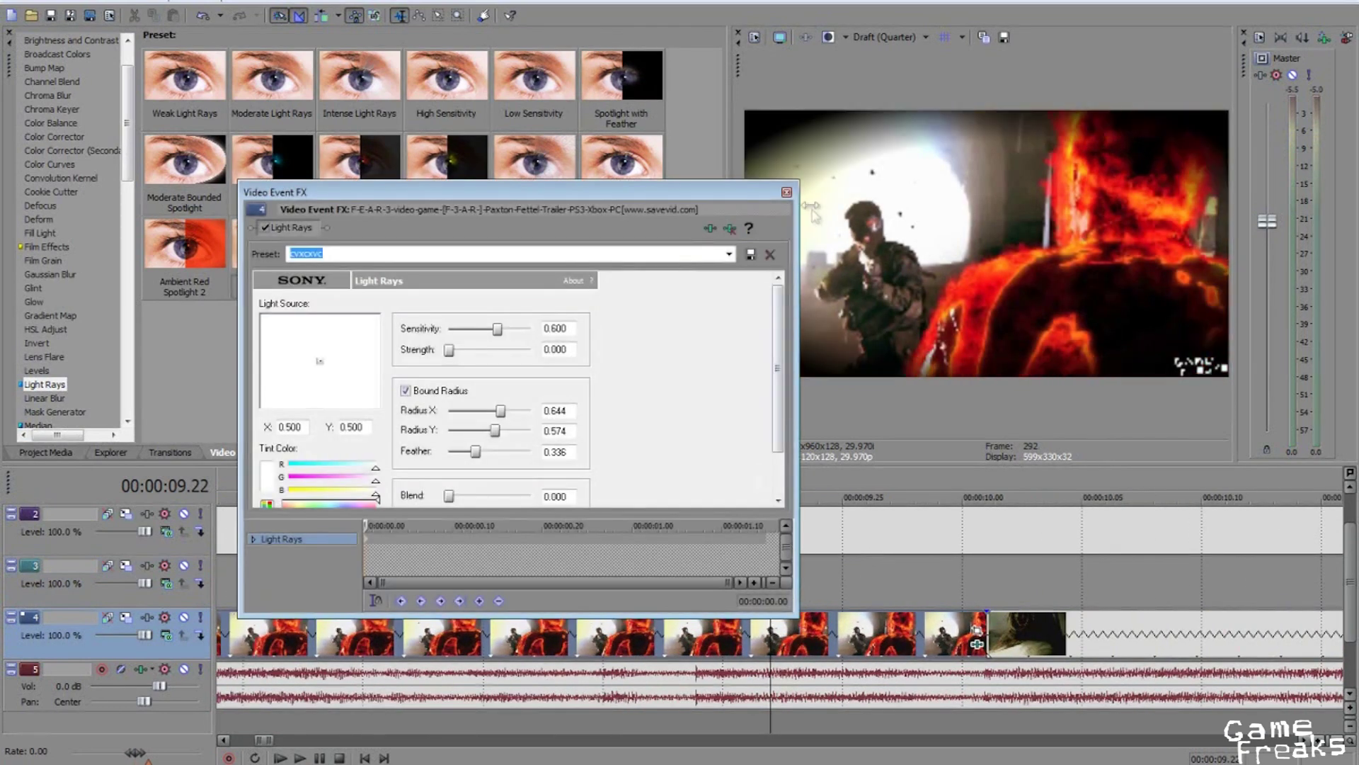
click(786, 193)
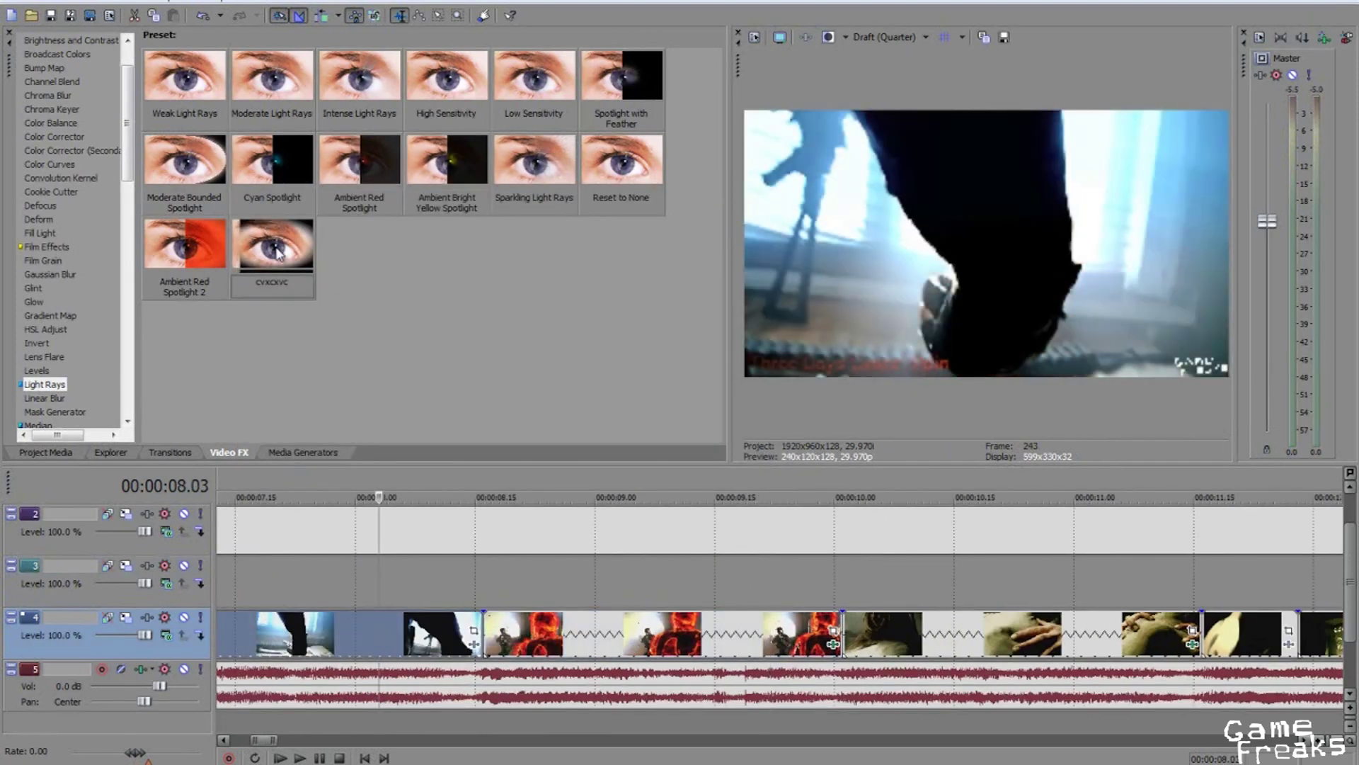
drag(272, 247, 355, 637)
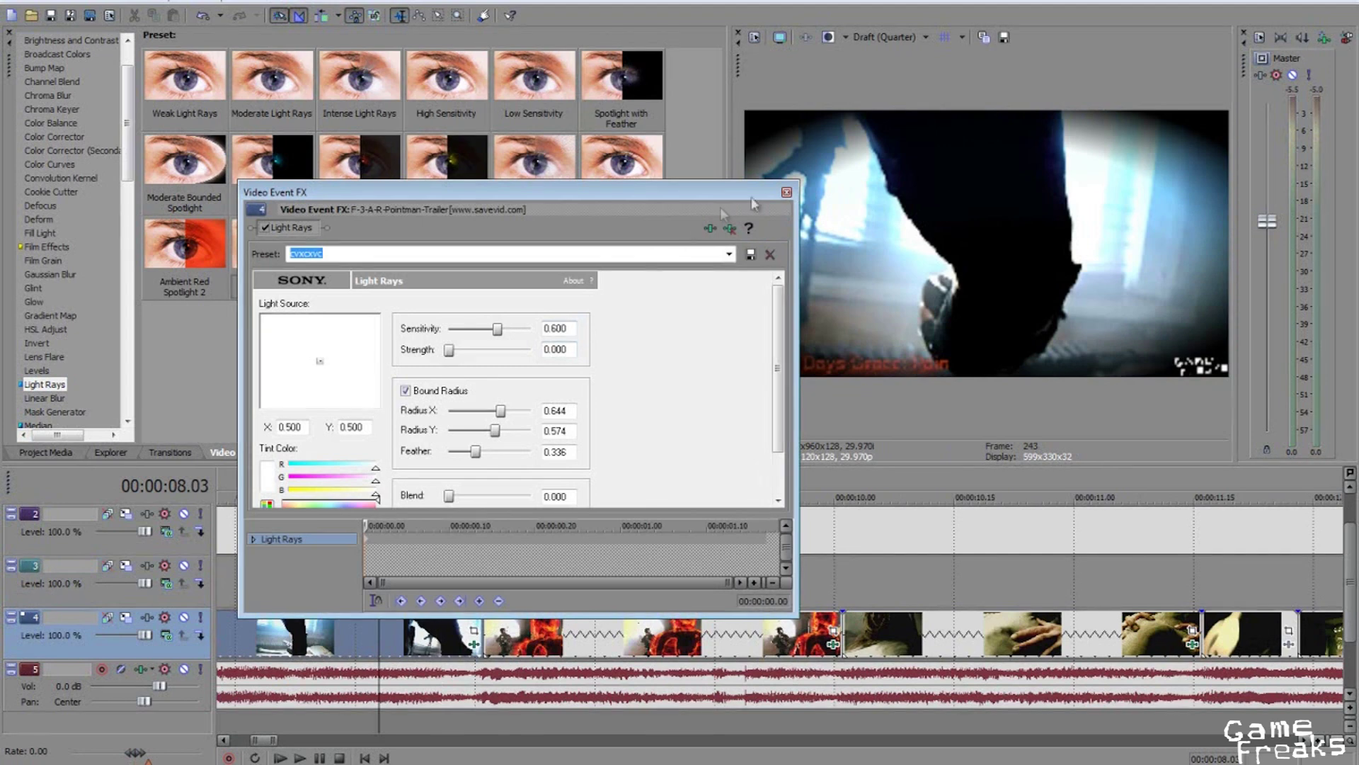
click(787, 193)
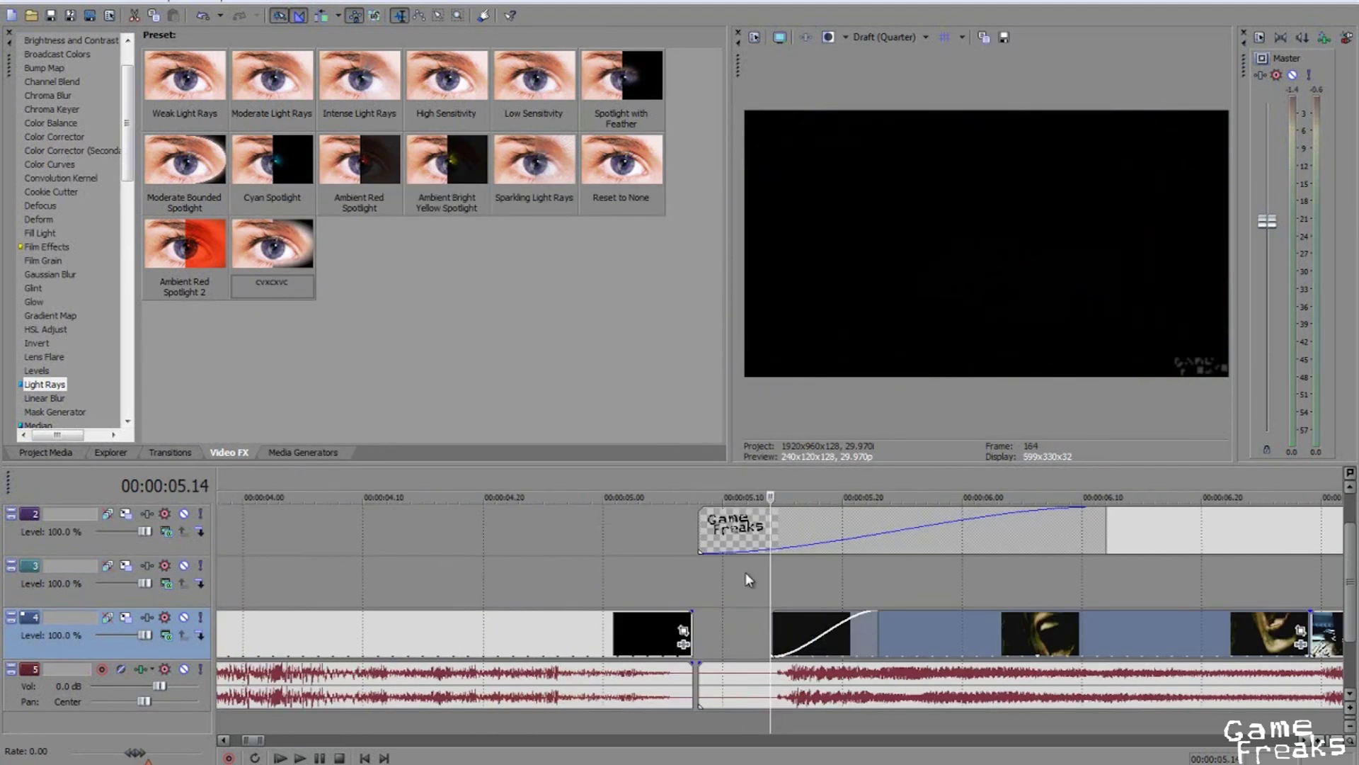
Shift a track 3 footage clip later and check clip positions between 00:00:40 and 00:00:55
scroll(745, 572, down, 10)
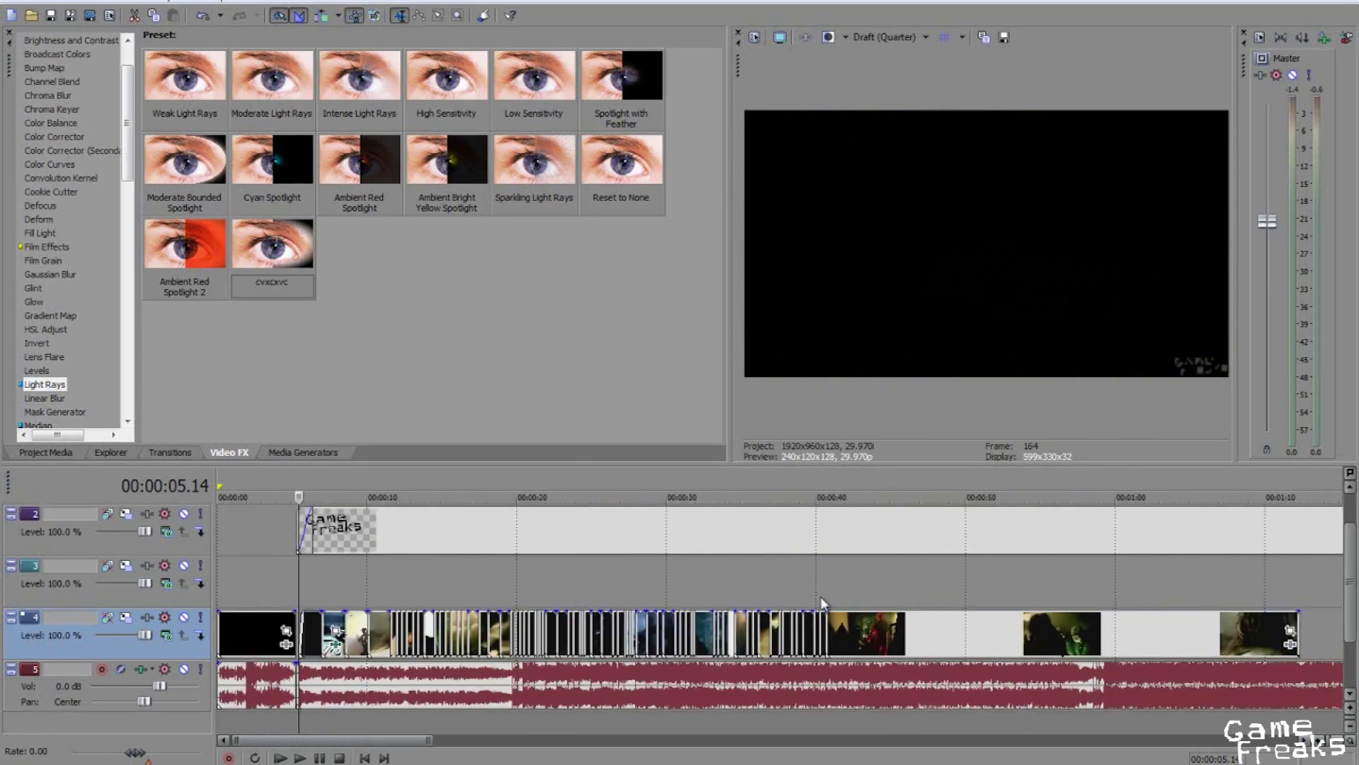
click(830, 634)
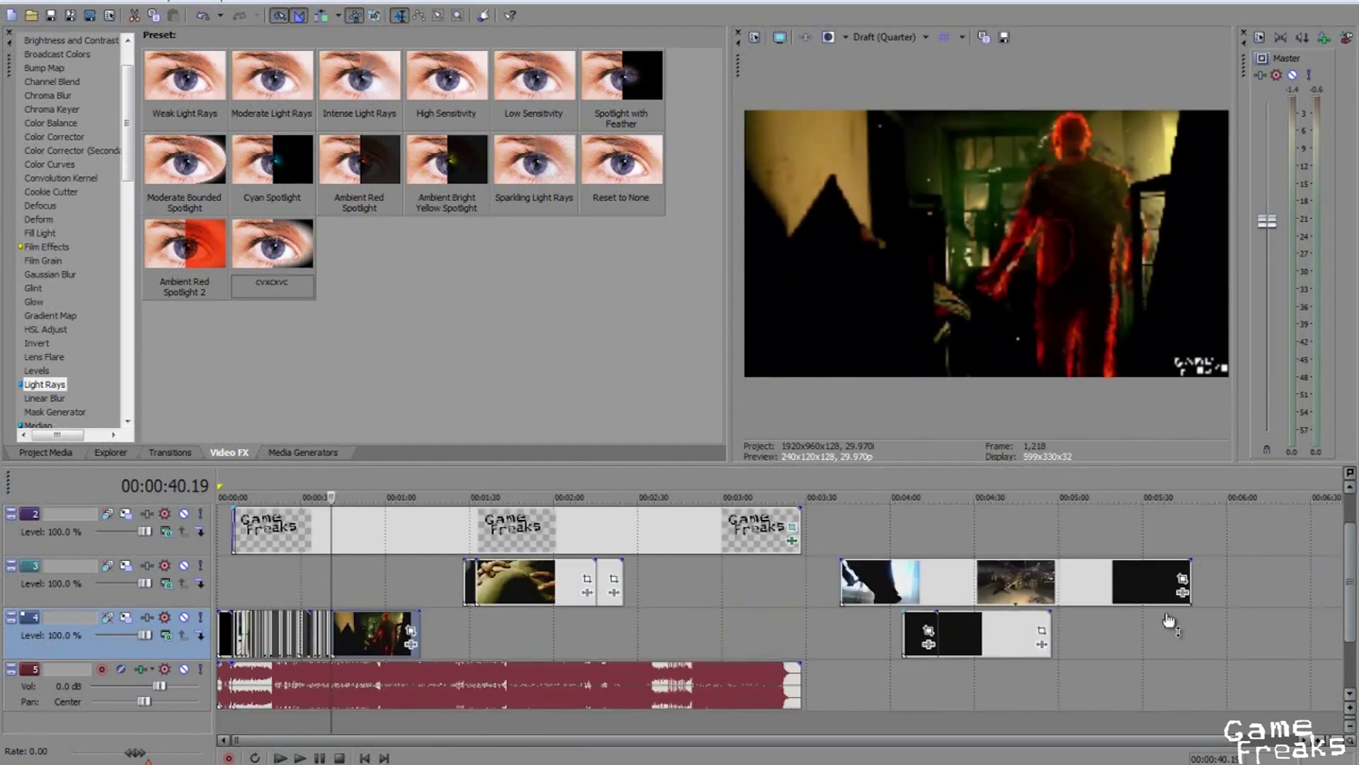
drag(691, 609, 904, 609)
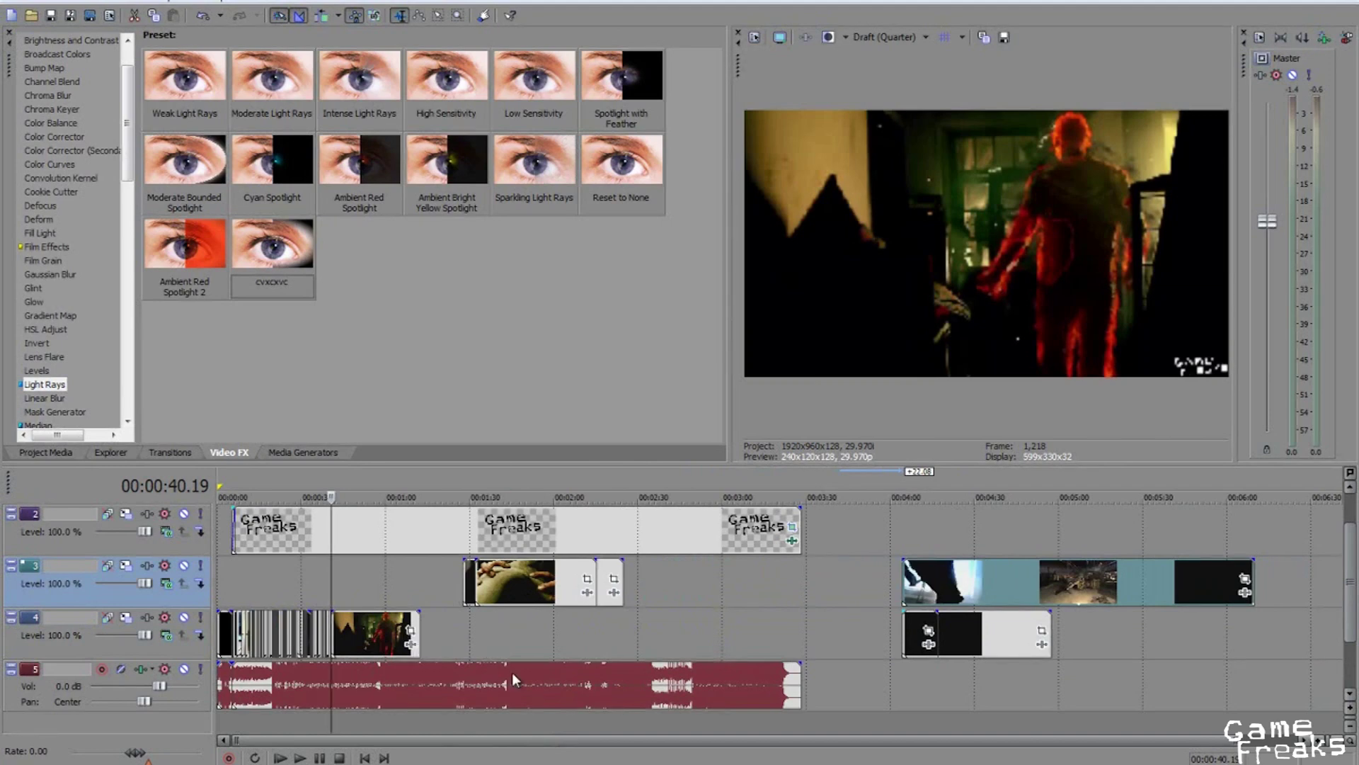
click(372, 623)
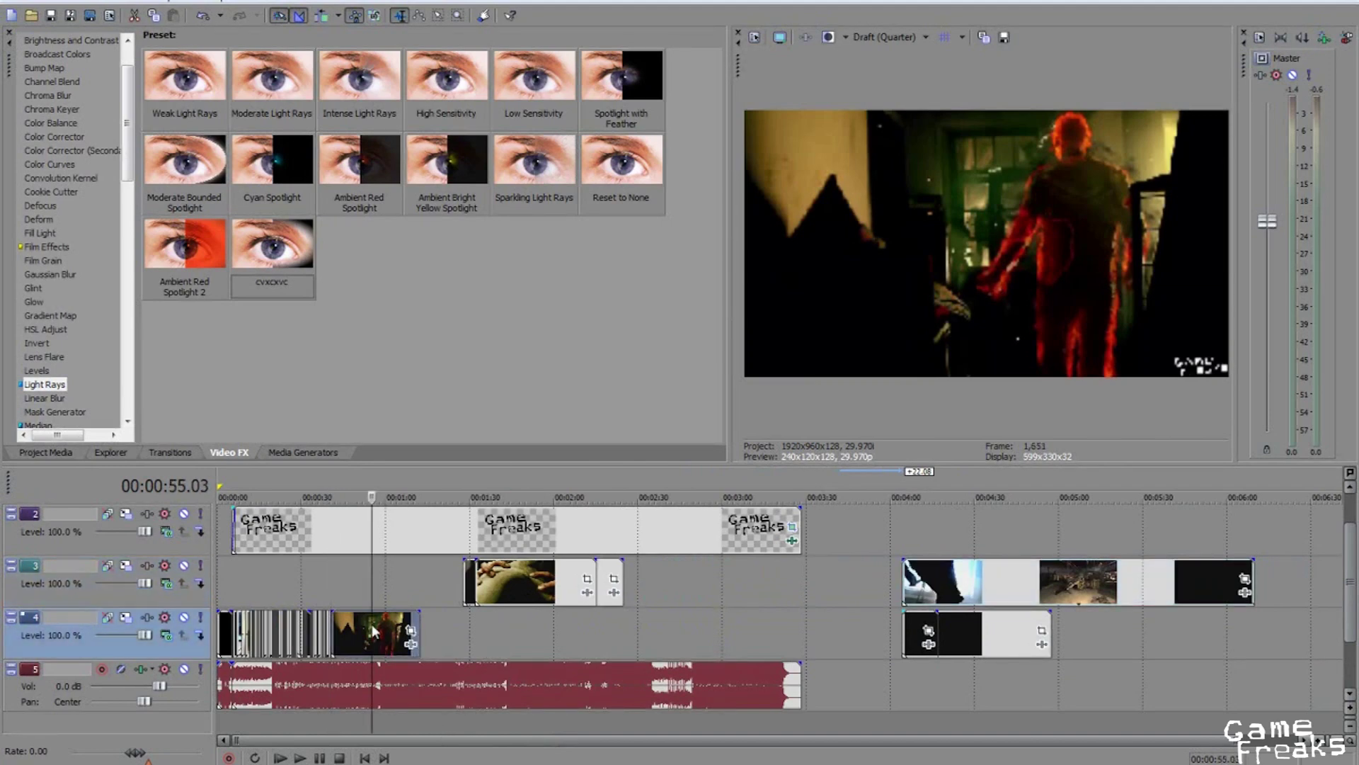
scroll(372, 623, up, 6)
click(614, 587)
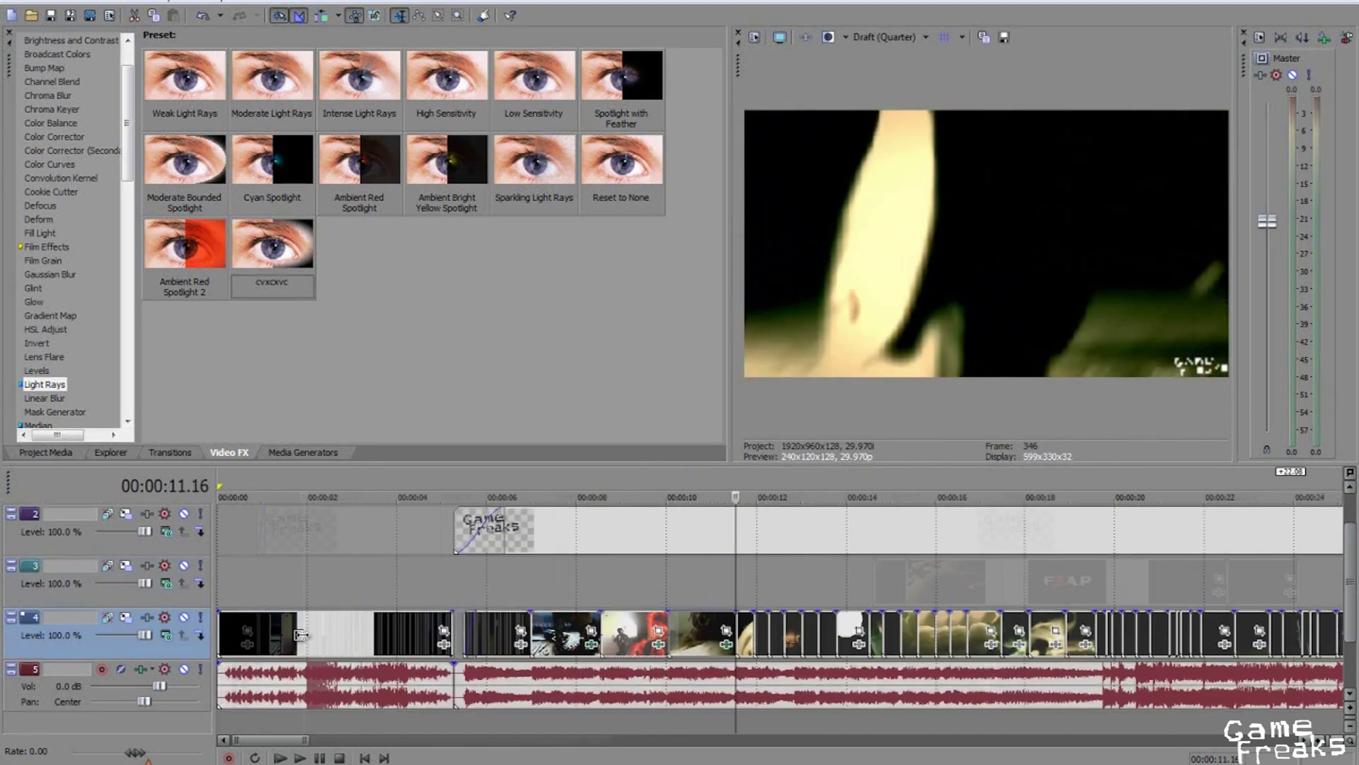
scroll(824, 645, up, 3)
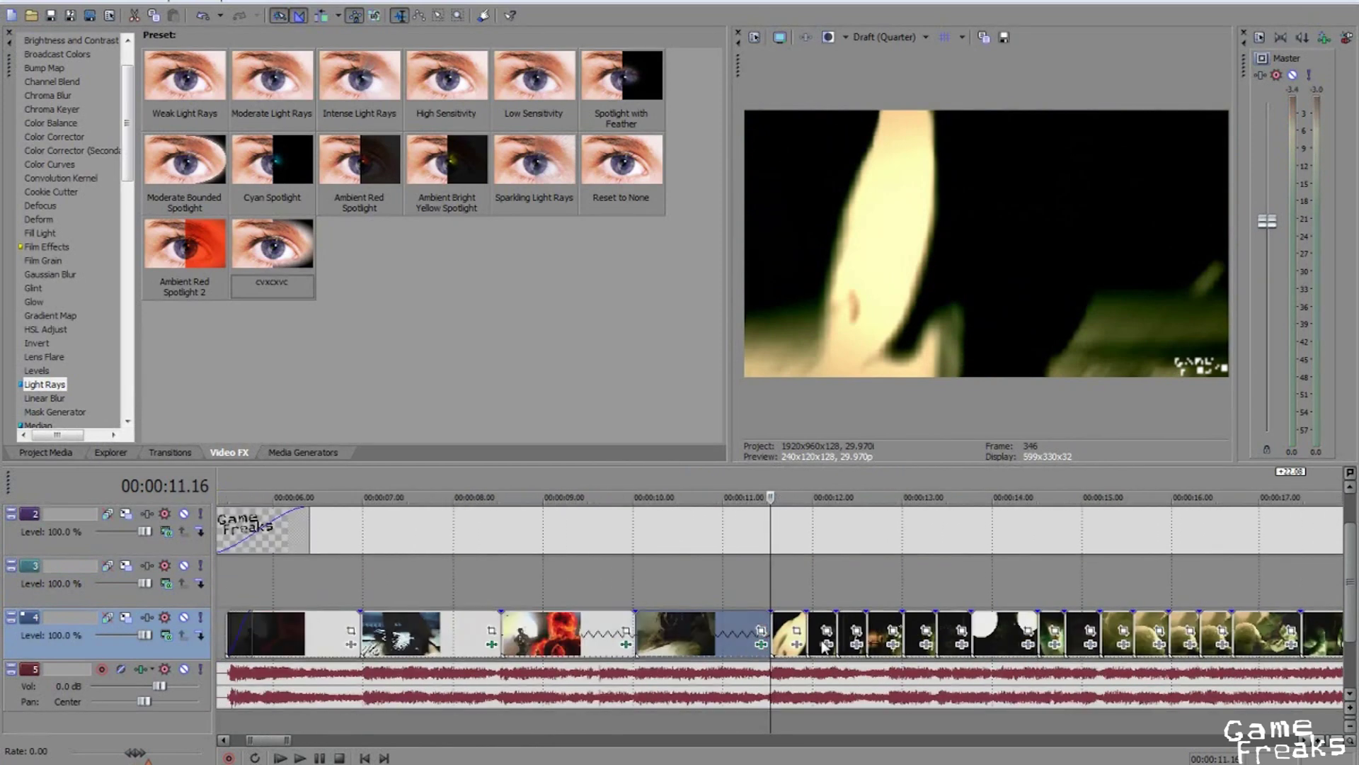
scroll(825, 646, down, 6)
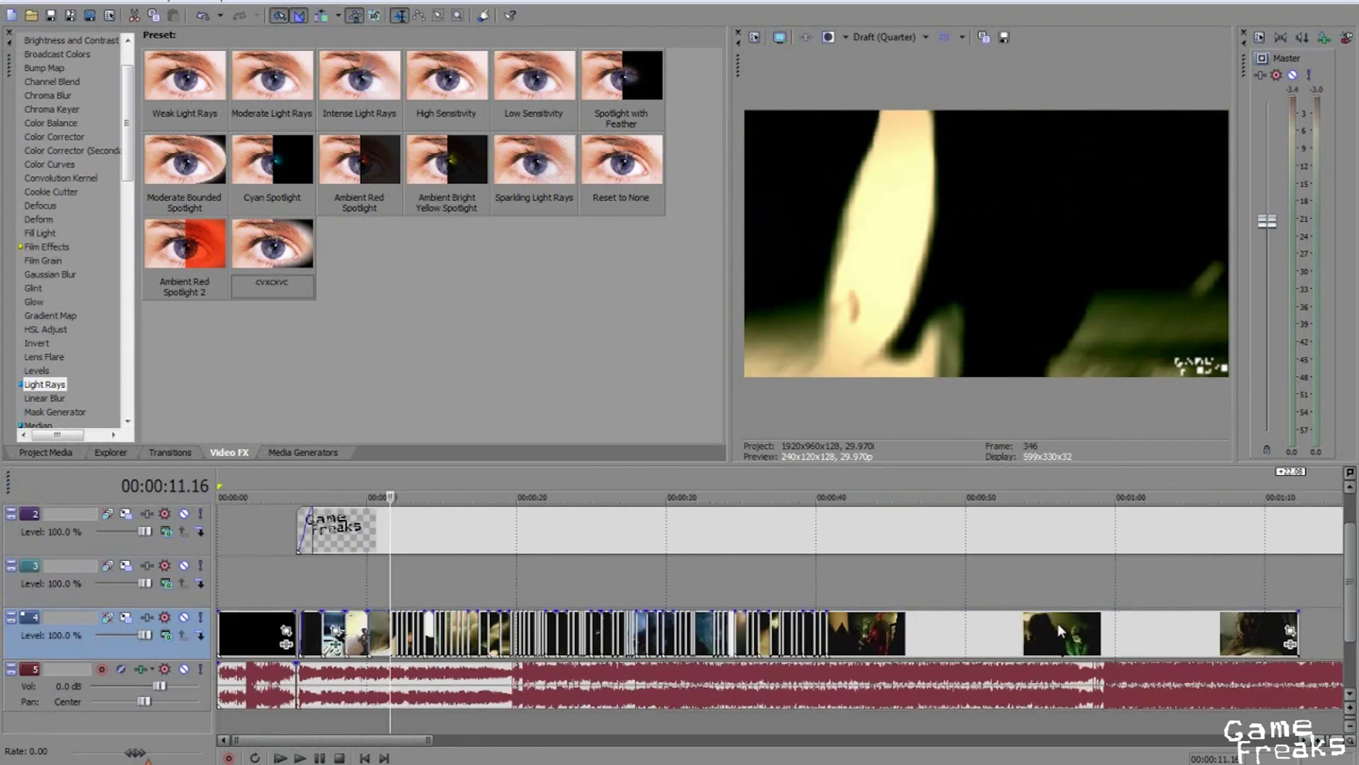
Move the red-scene clip onto track 3 at 00:00:11.16 and preview from there
click(894, 635)
drag(894, 635, 391, 589)
scroll(391, 589, up, 6)
key(space)
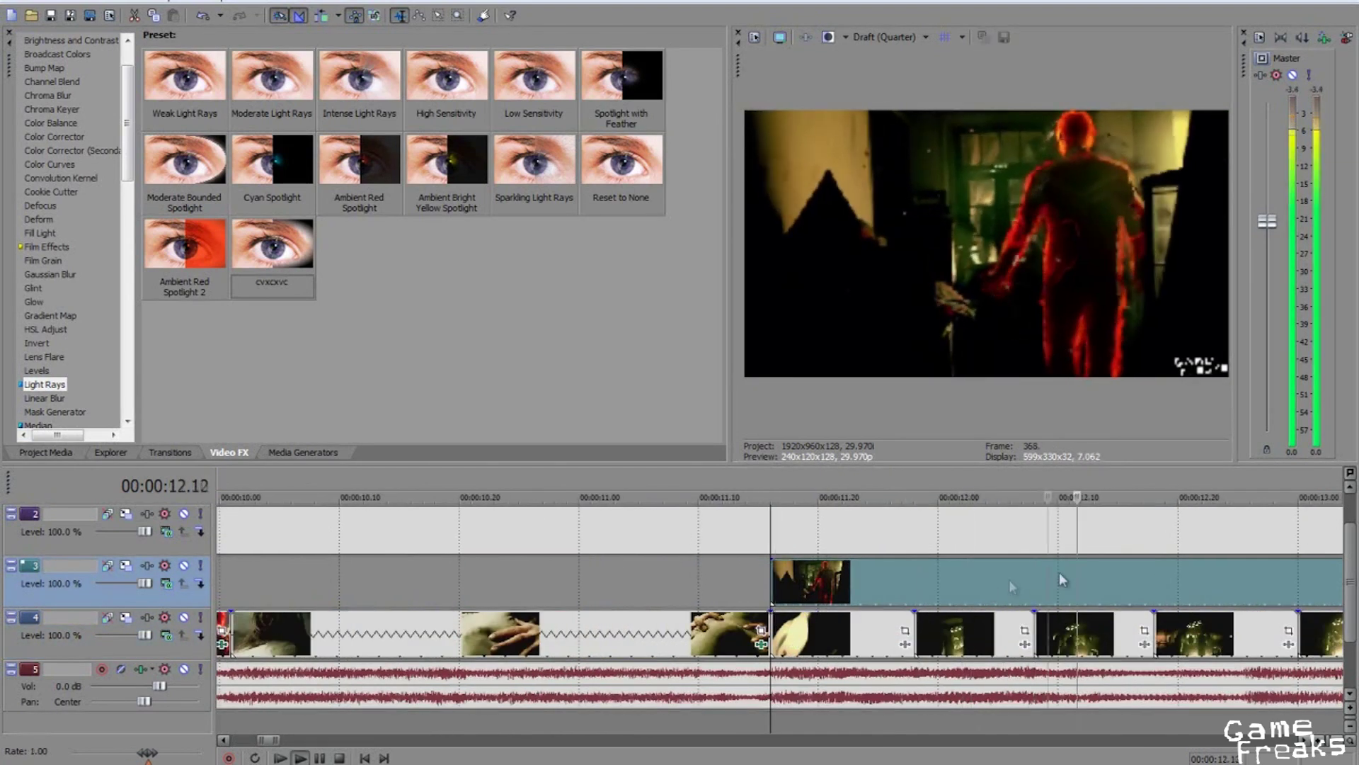
scroll(1064, 571, down, 4)
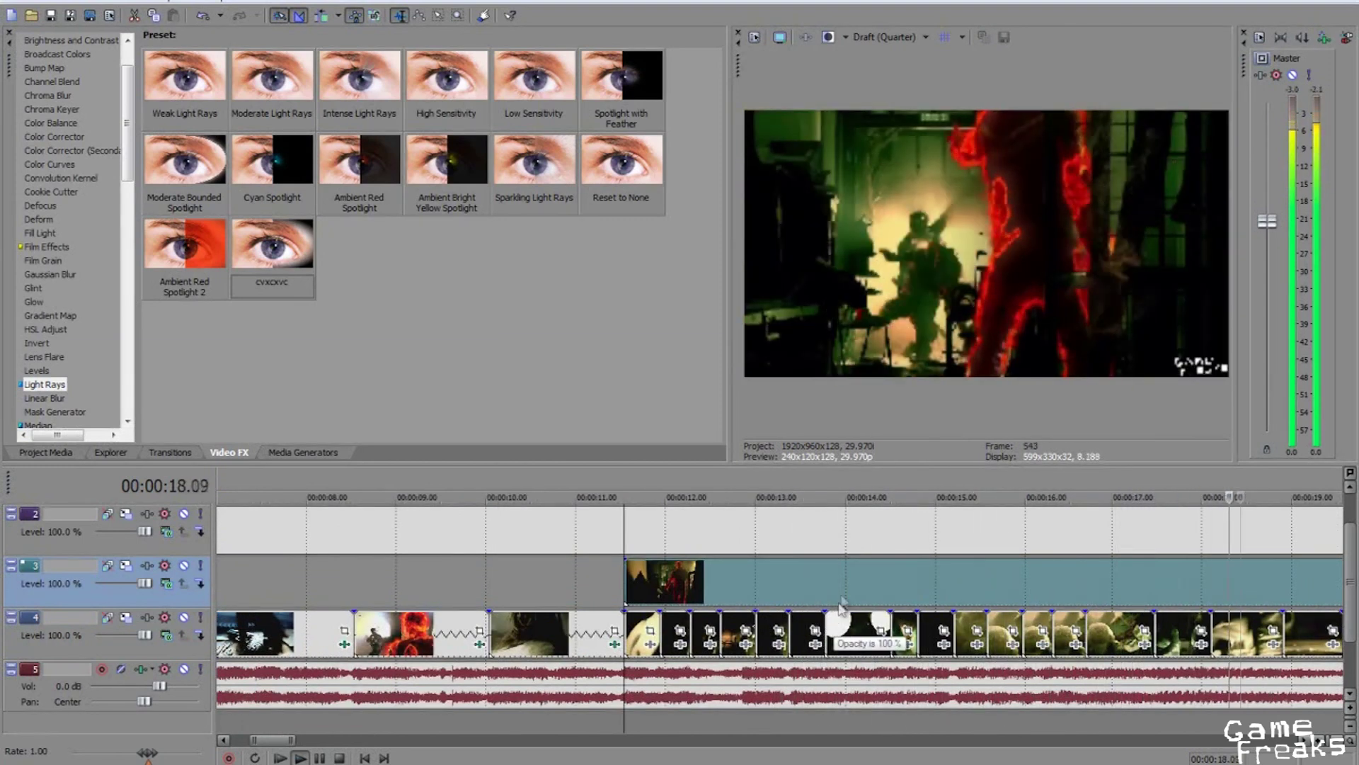
key(space)
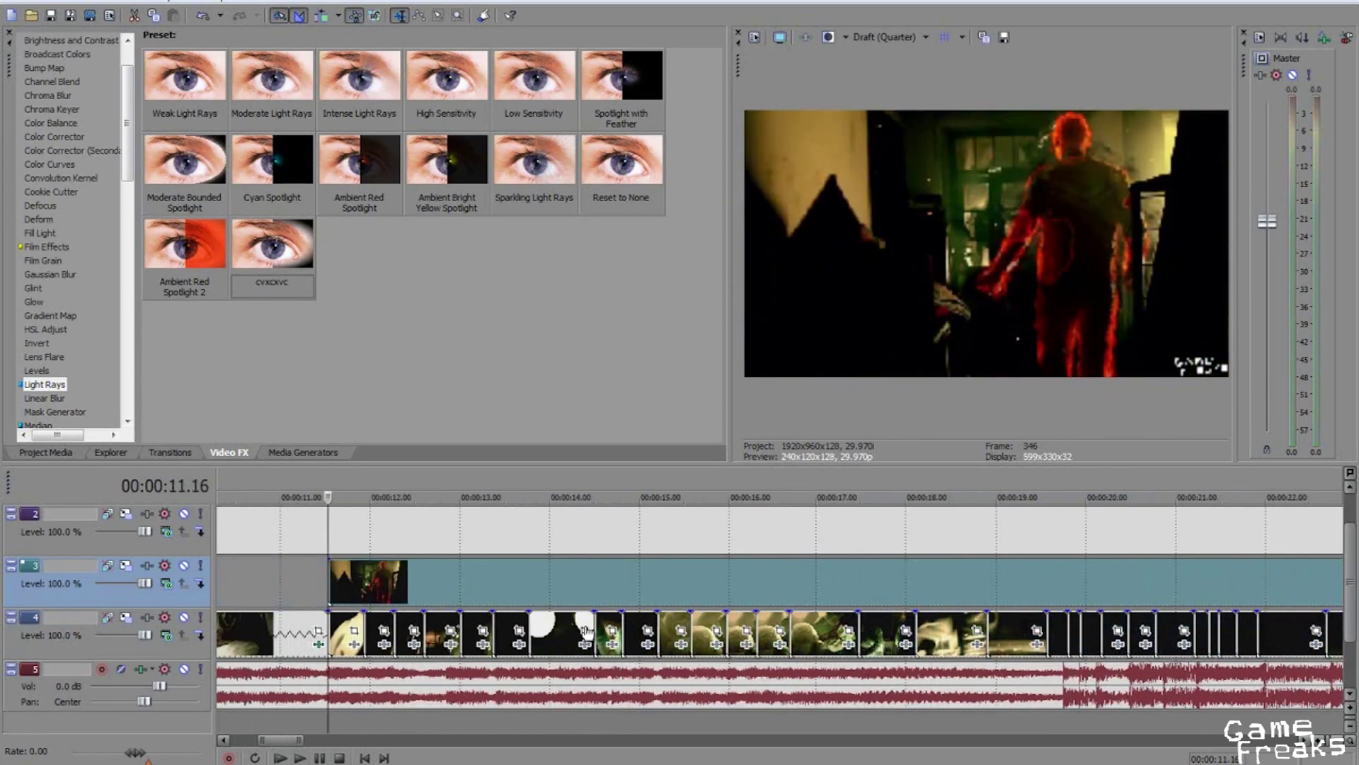
Push the next track 3 clip later, past 00:00:19.17
click(1080, 572)
scroll(1080, 572, down, 8)
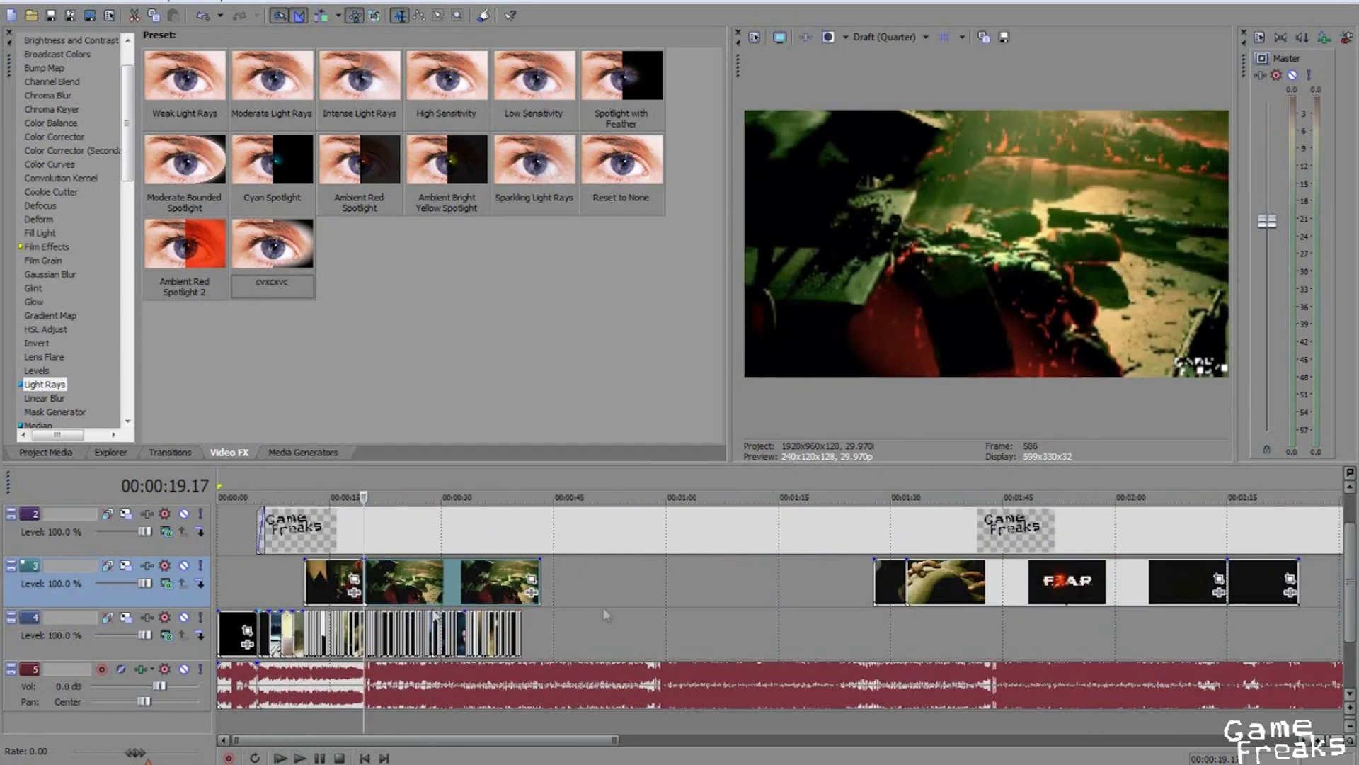
drag(420, 596, 596, 598)
scroll(467, 648, up, 8)
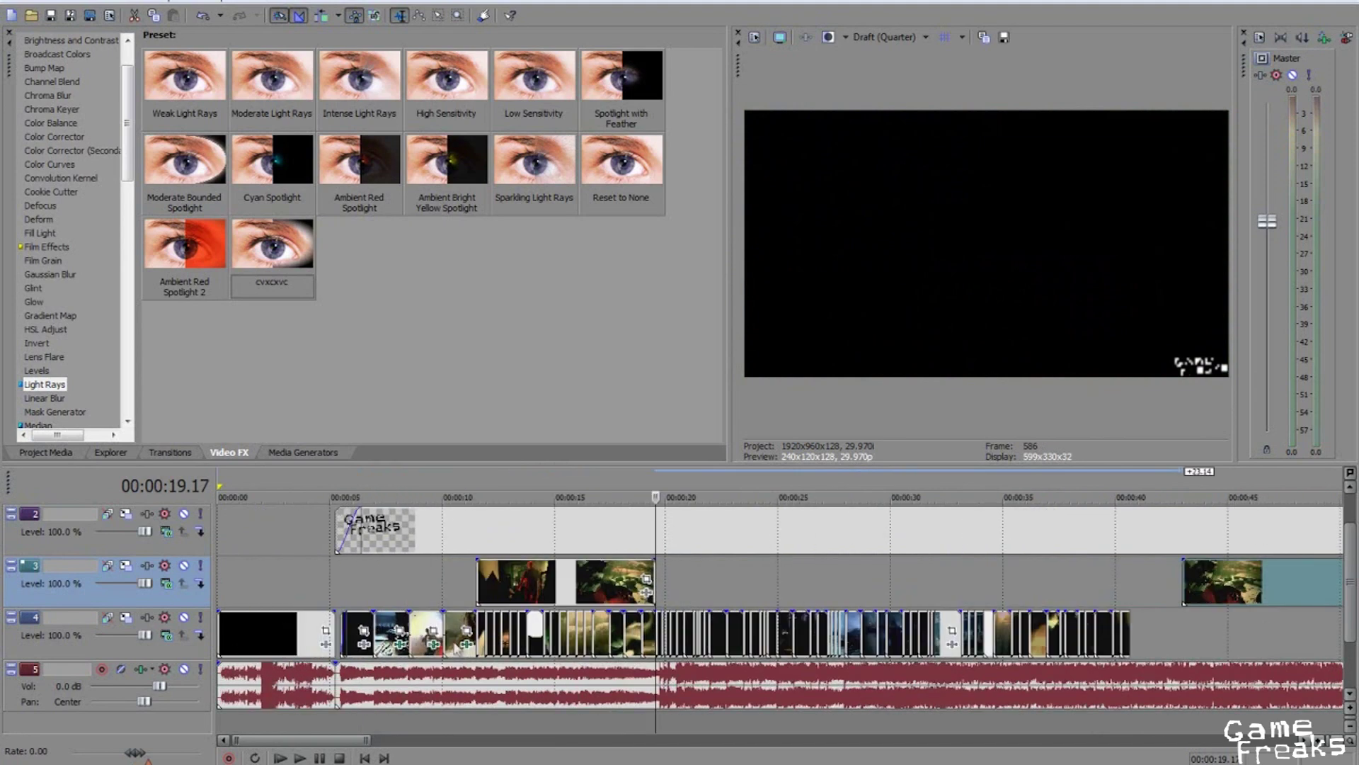
Paste event attributes onto the track 4 clip, move the two-part clip into the gap, and preview at 00:00:19.17
right_click(423, 634)
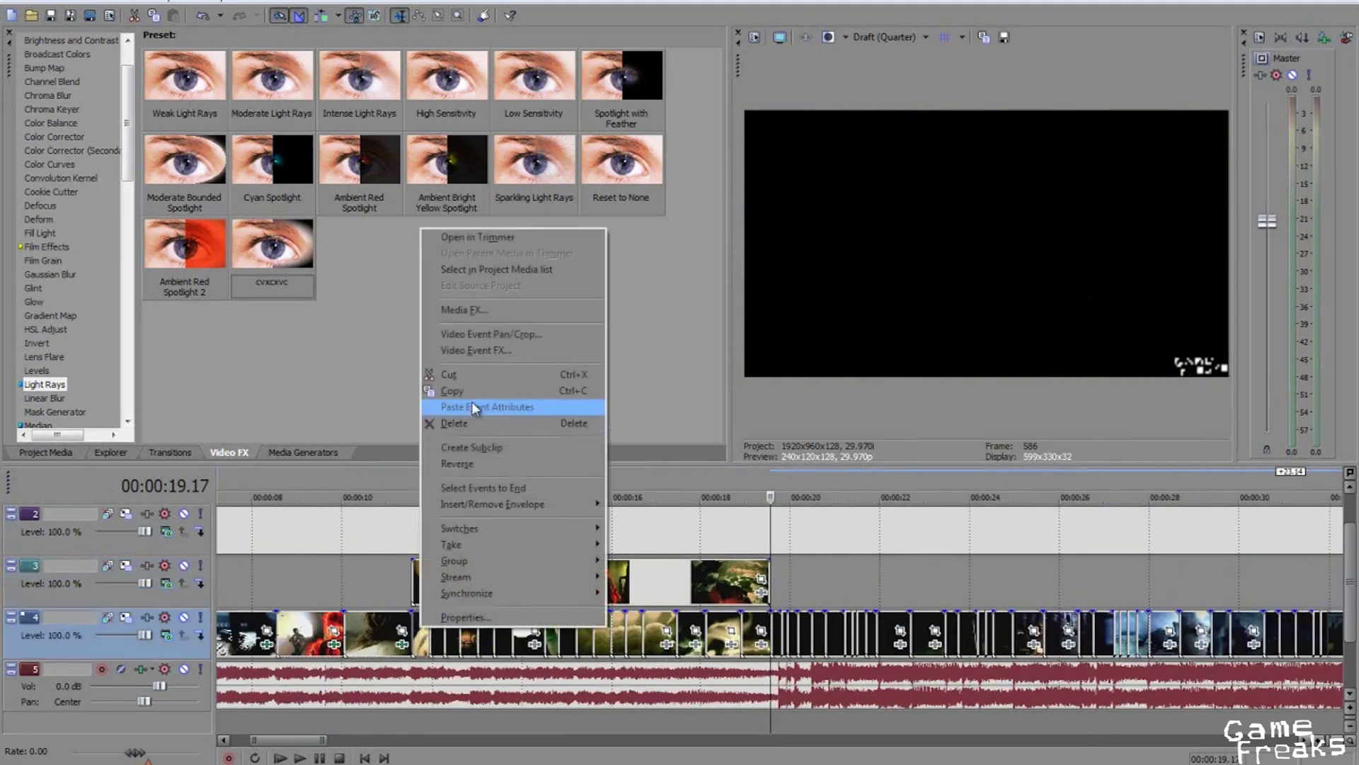
click(471, 401)
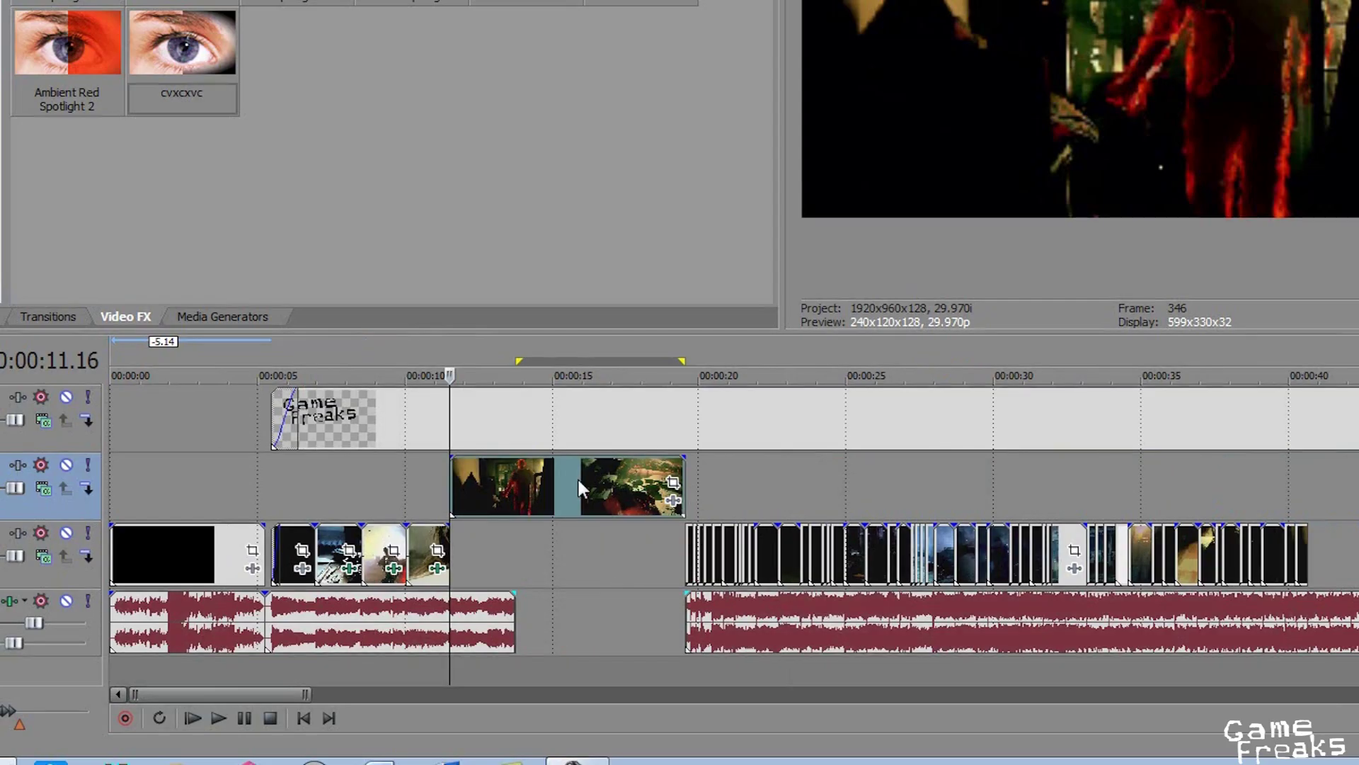
drag(577, 478, 573, 546)
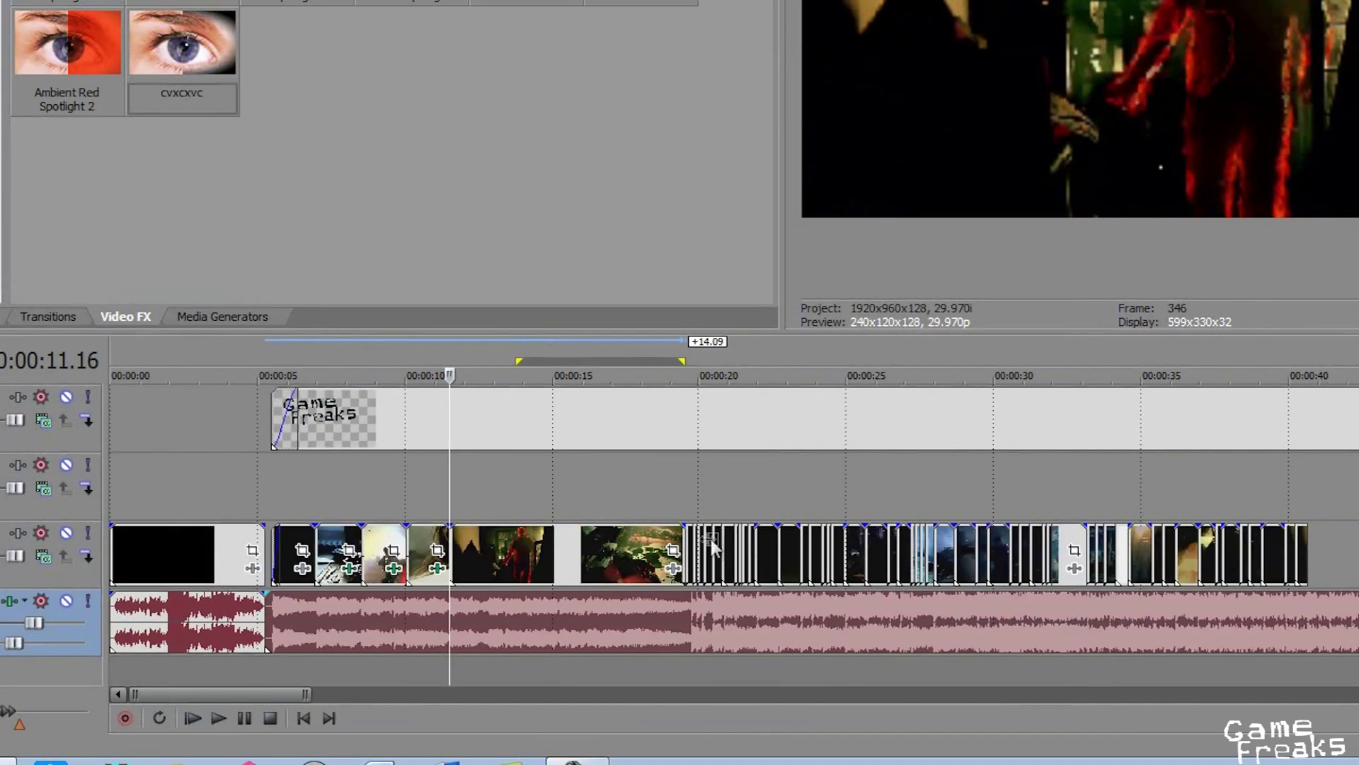
click(686, 534)
scroll(874, 534, up, 10)
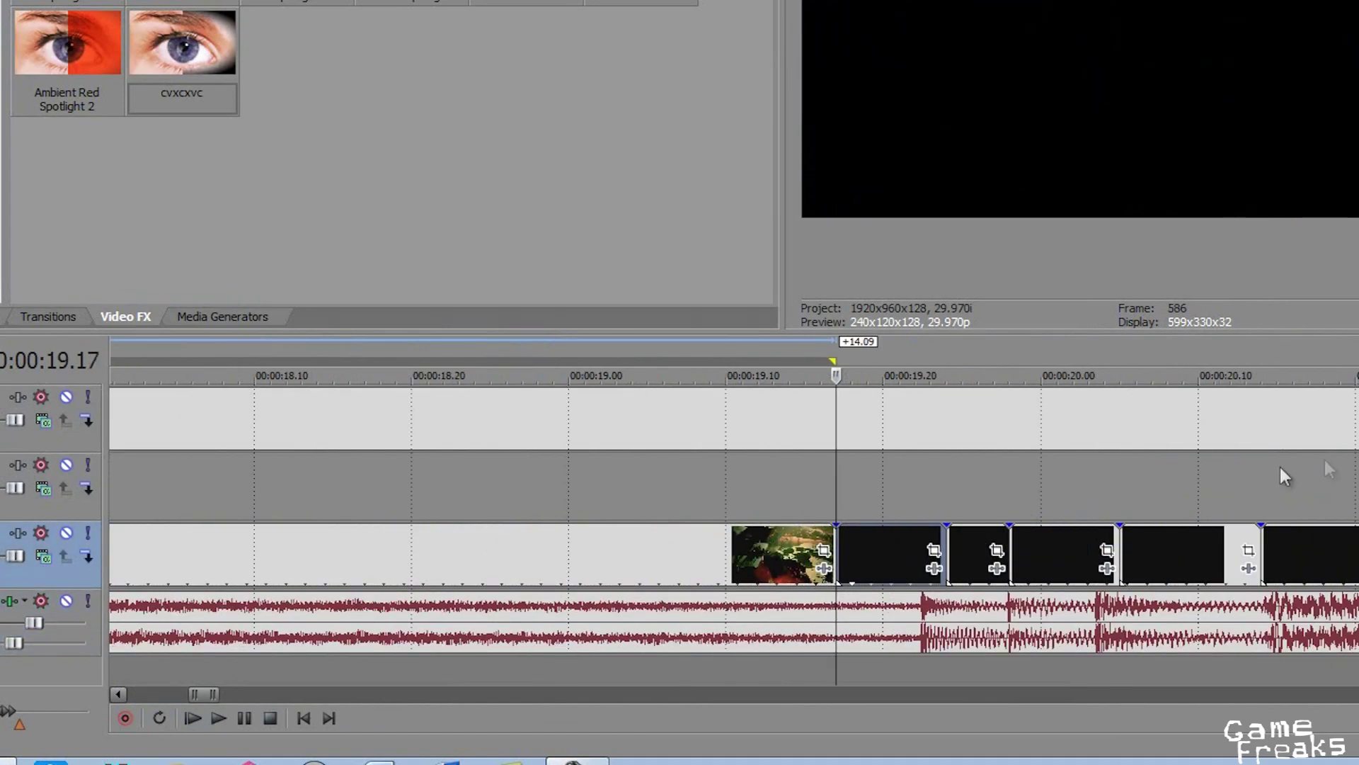
key(space)
key(space)
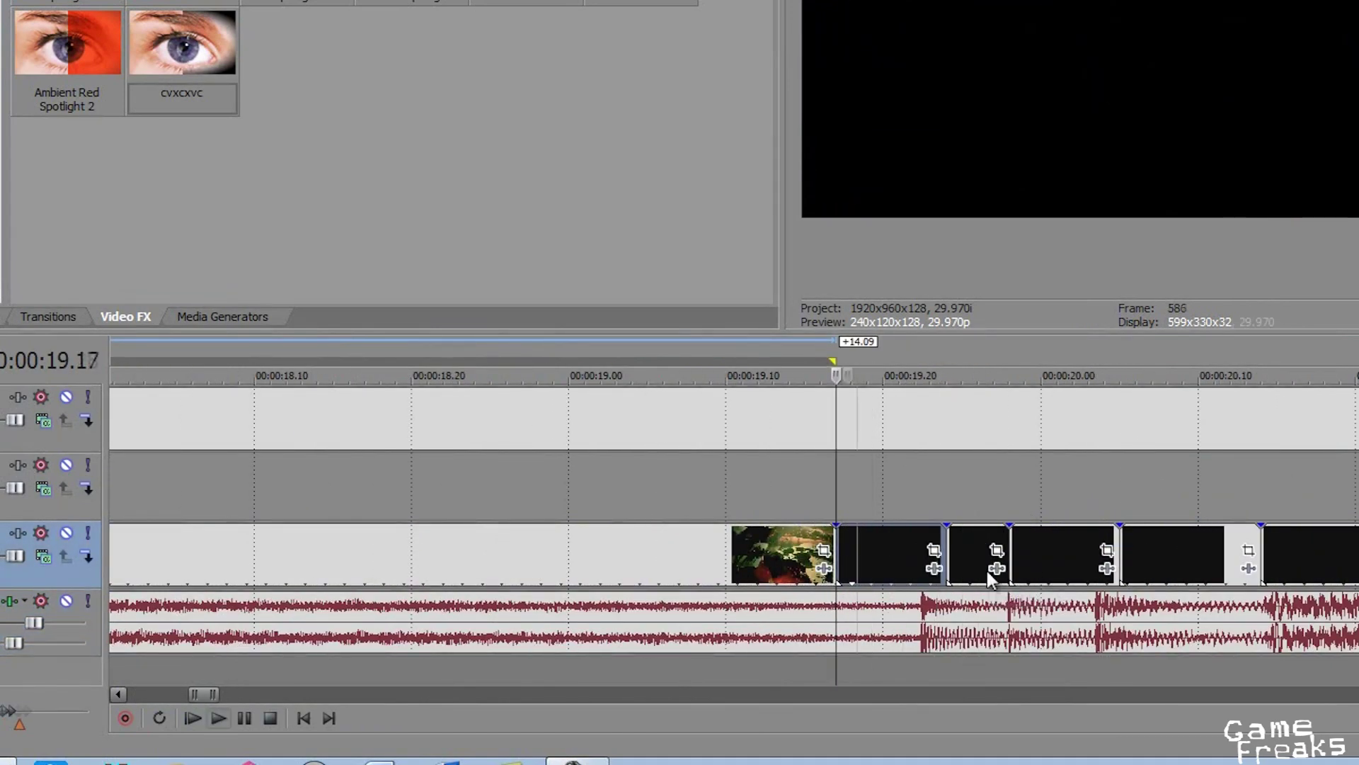
key(space)
key(space)
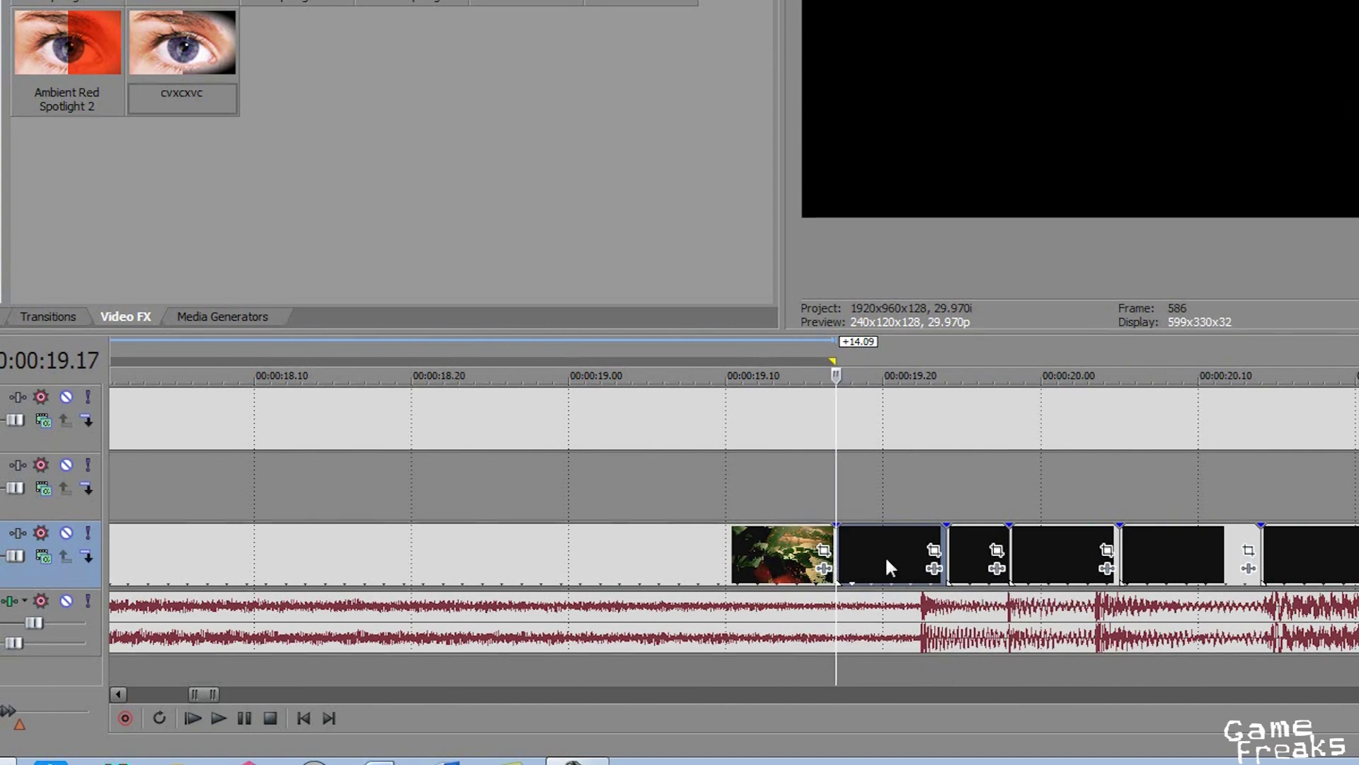
Paste attributes onto a black clip, then delete the black clips after 00:00:19.17
right_click(890, 566)
click(936, 272)
right_click(884, 575)
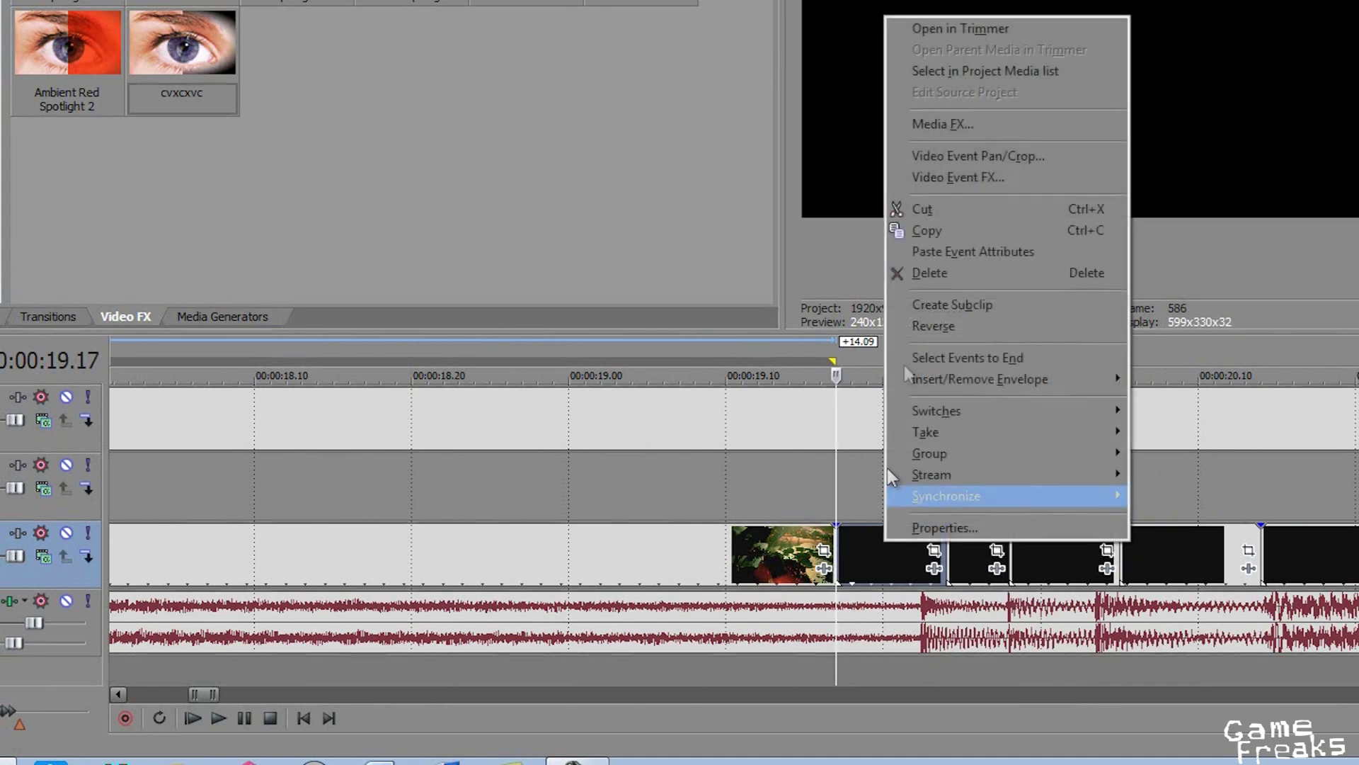
click(929, 279)
right_click(1042, 550)
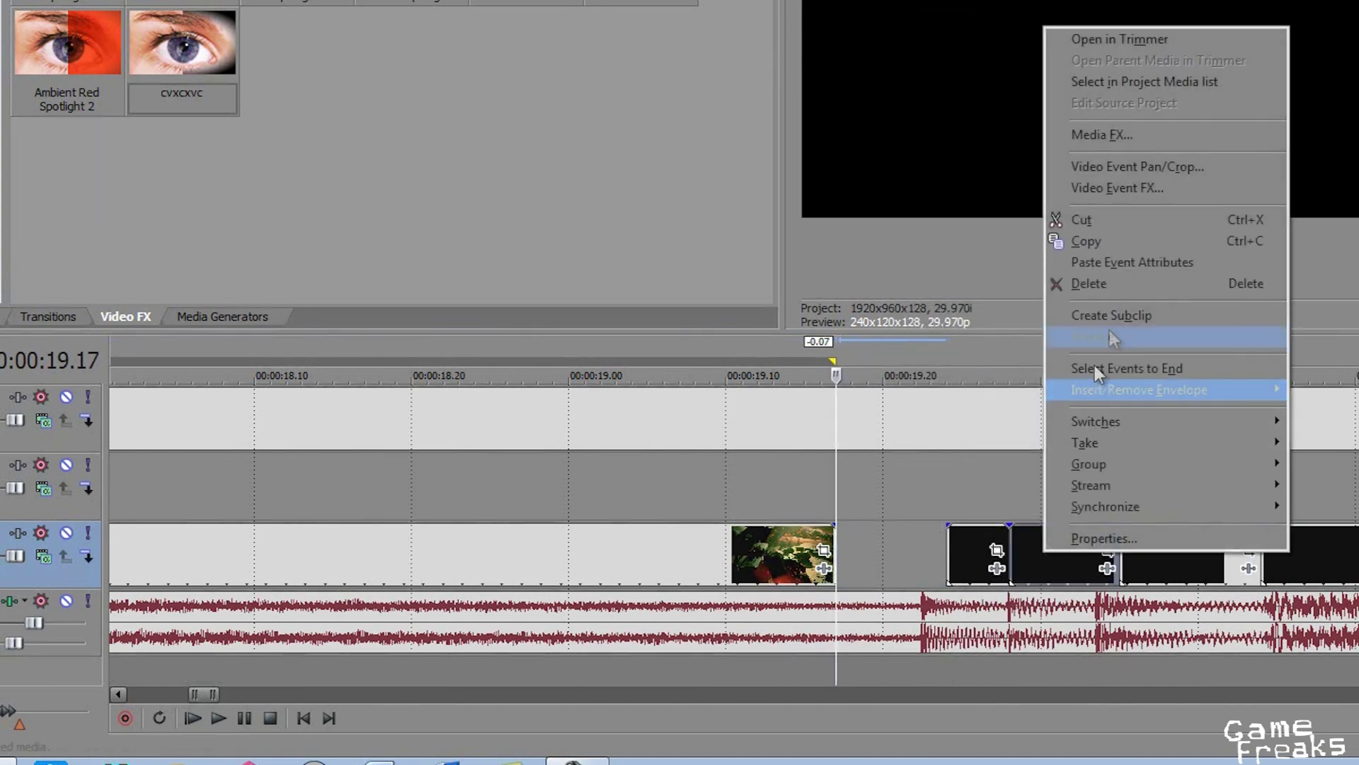
click(1124, 284)
right_click(966, 542)
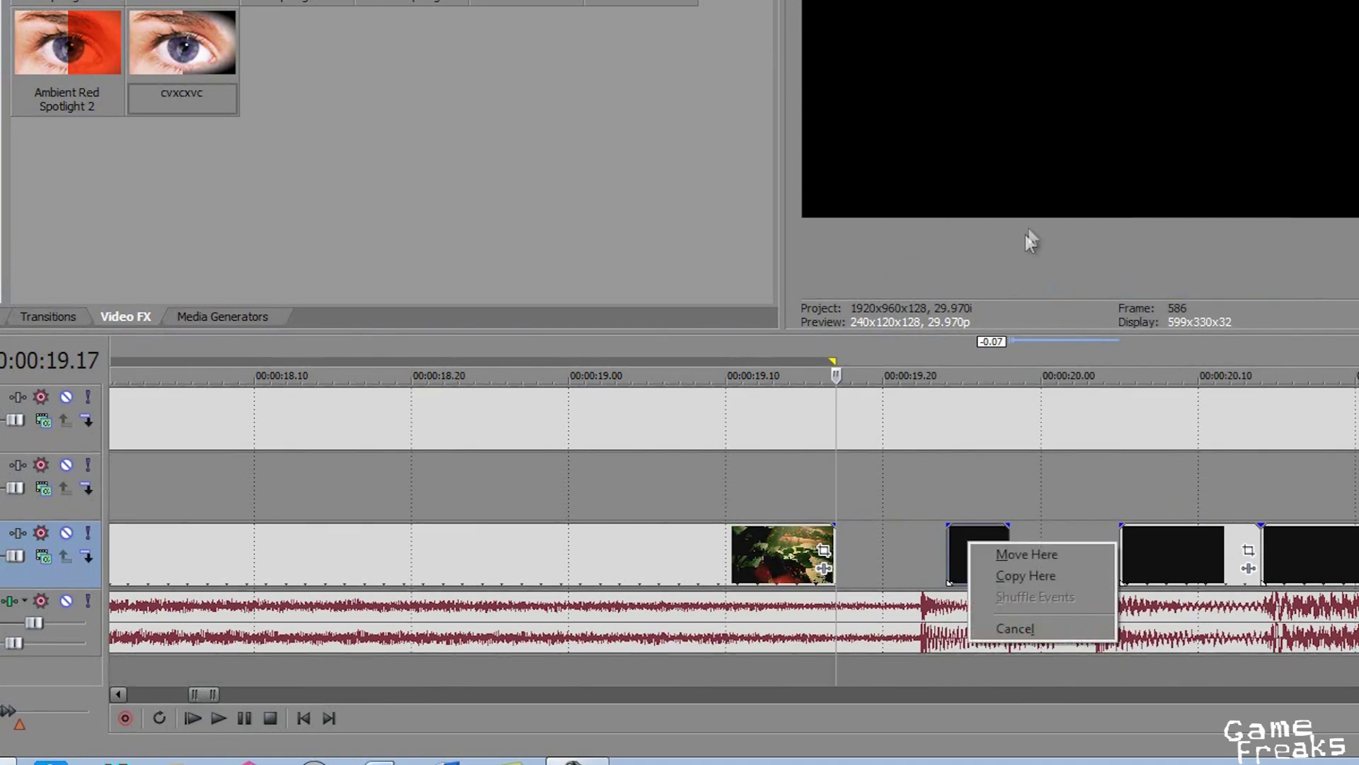
right_click(917, 512)
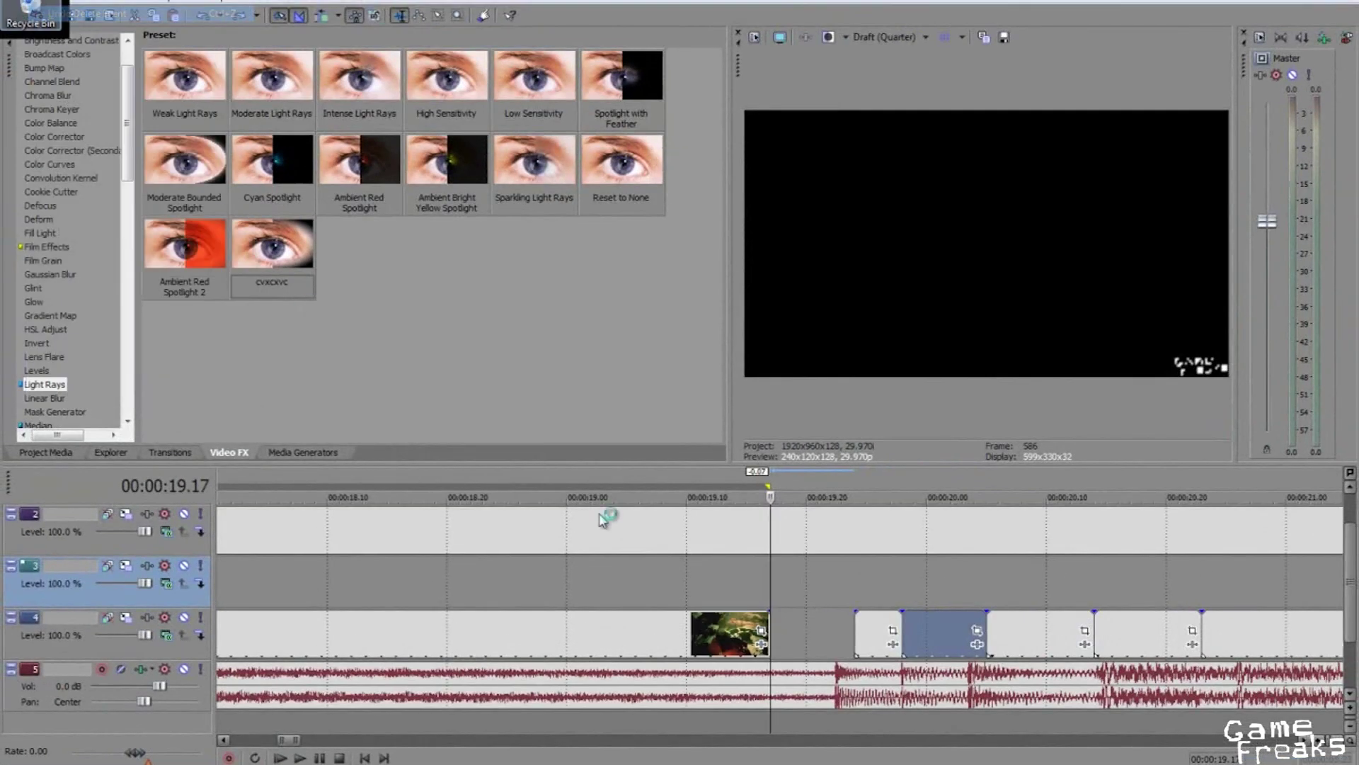
scroll(850, 620, down, 6)
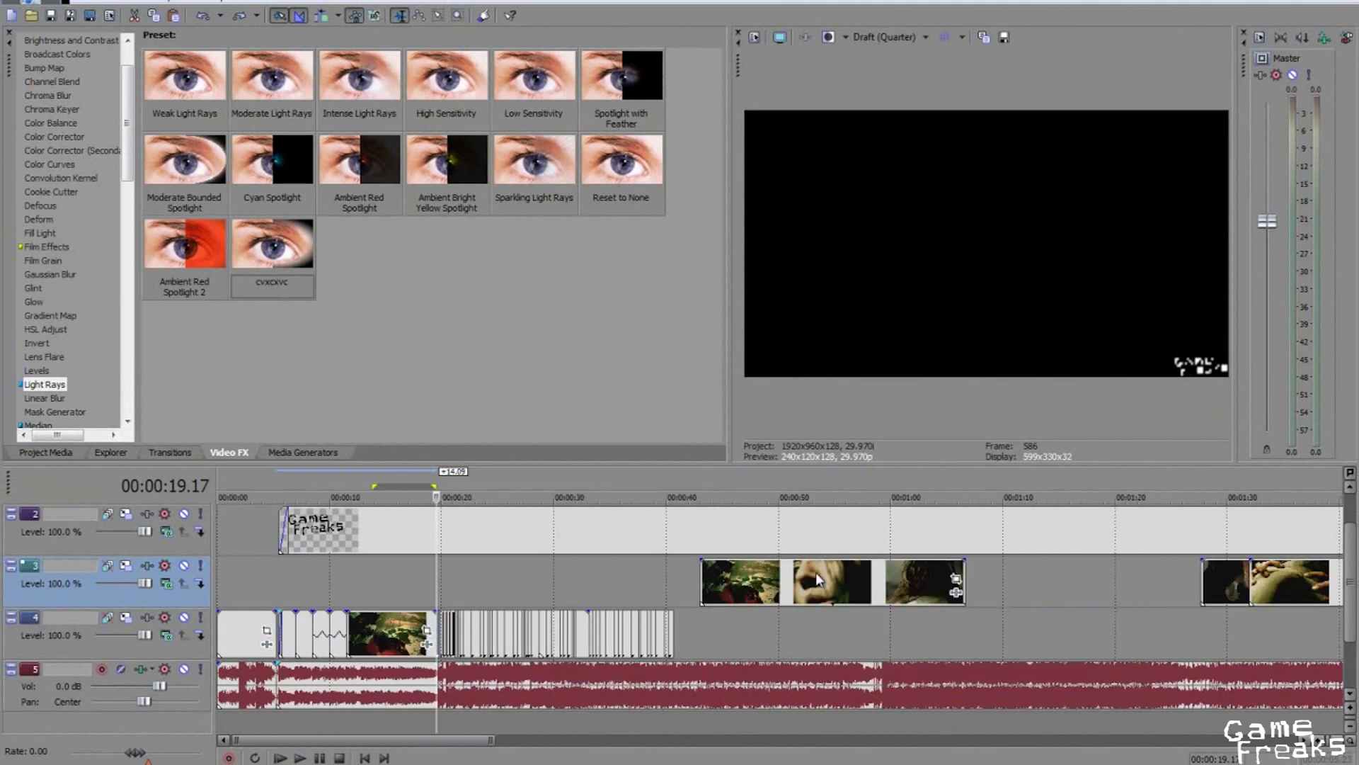
Move the track 3 footage group to the start of the timeline
click(809, 582)
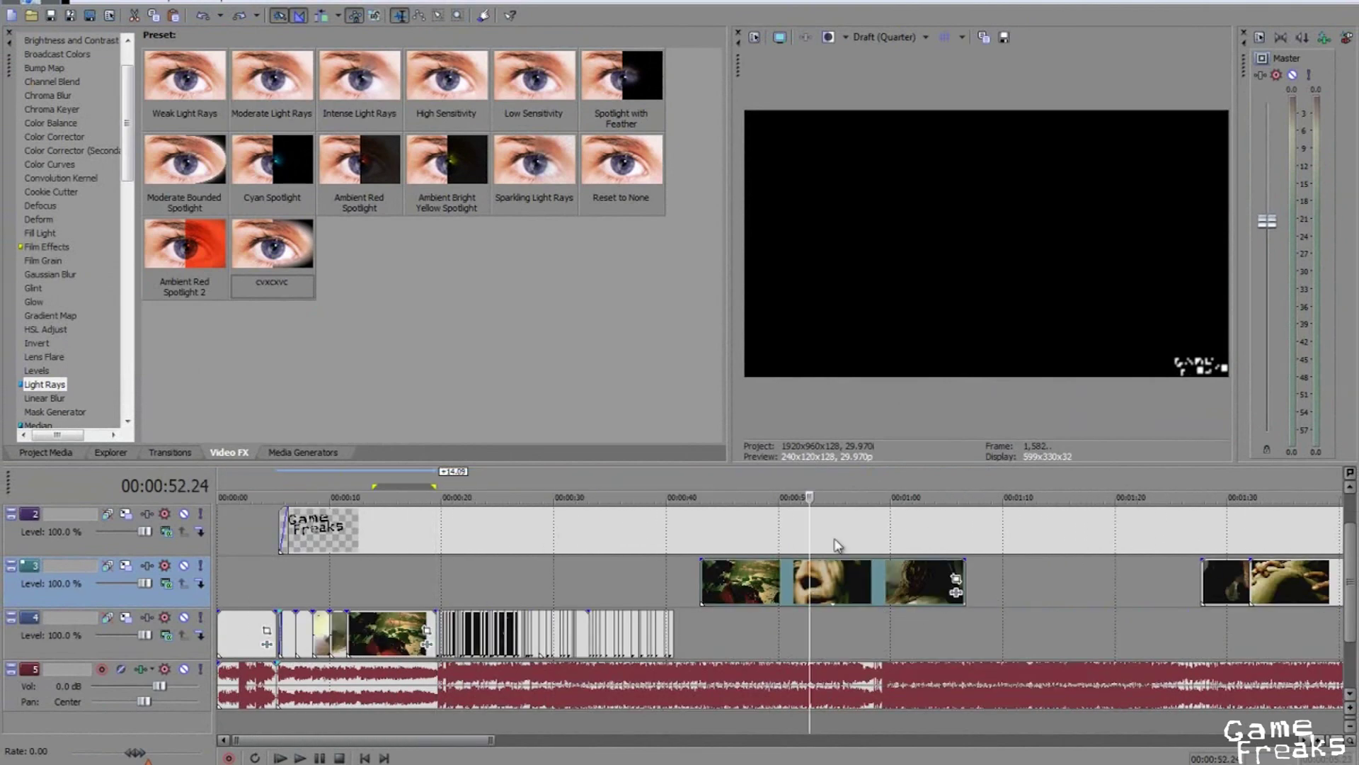
scroll(1012, 559, down, 4)
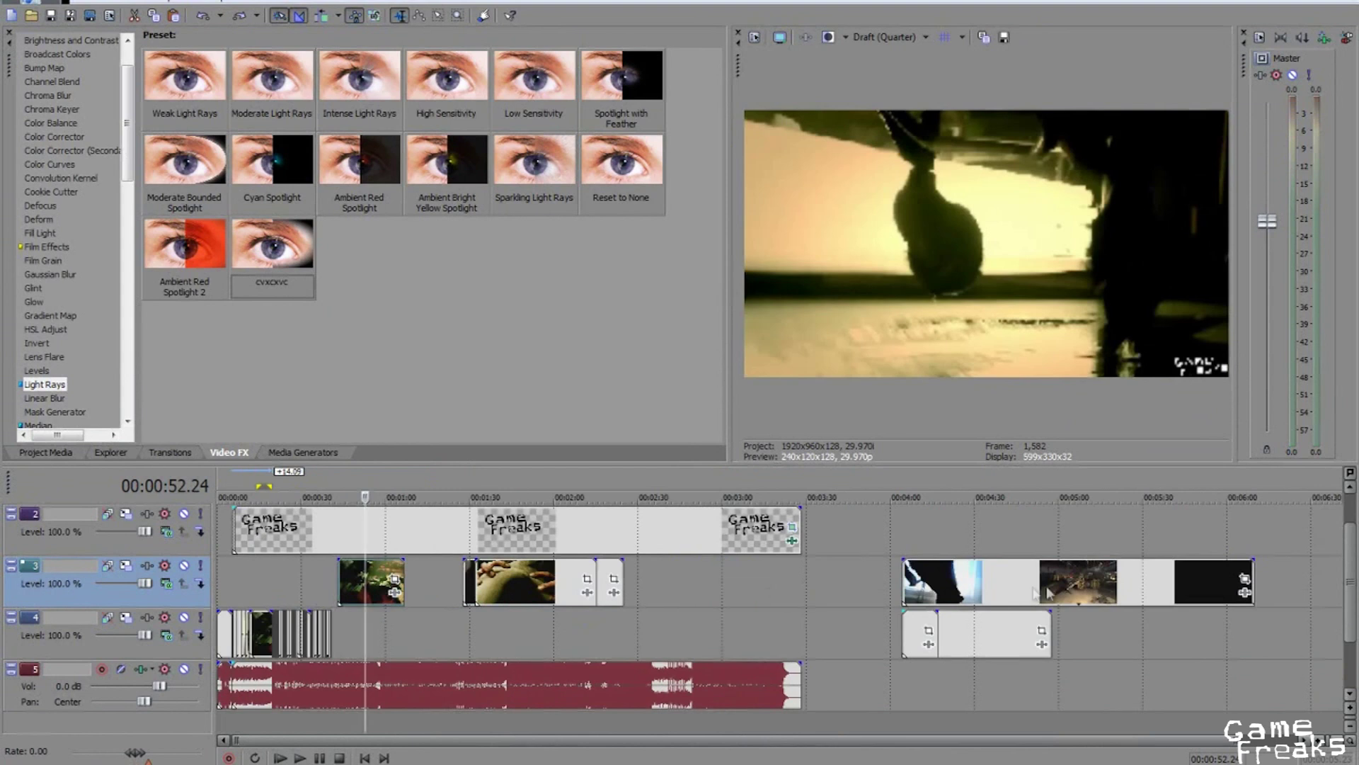
drag(1048, 592, 842, 588)
click(828, 588)
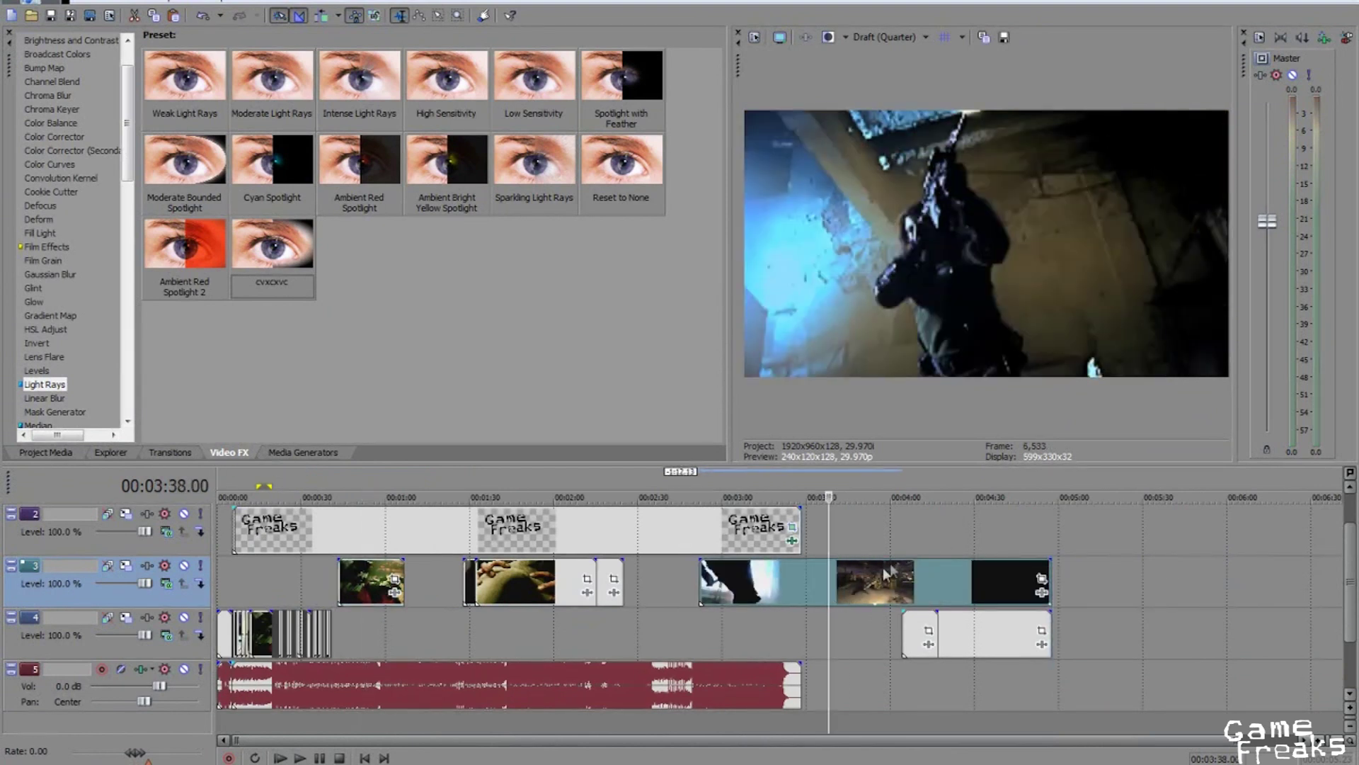
drag(844, 595, 281, 591)
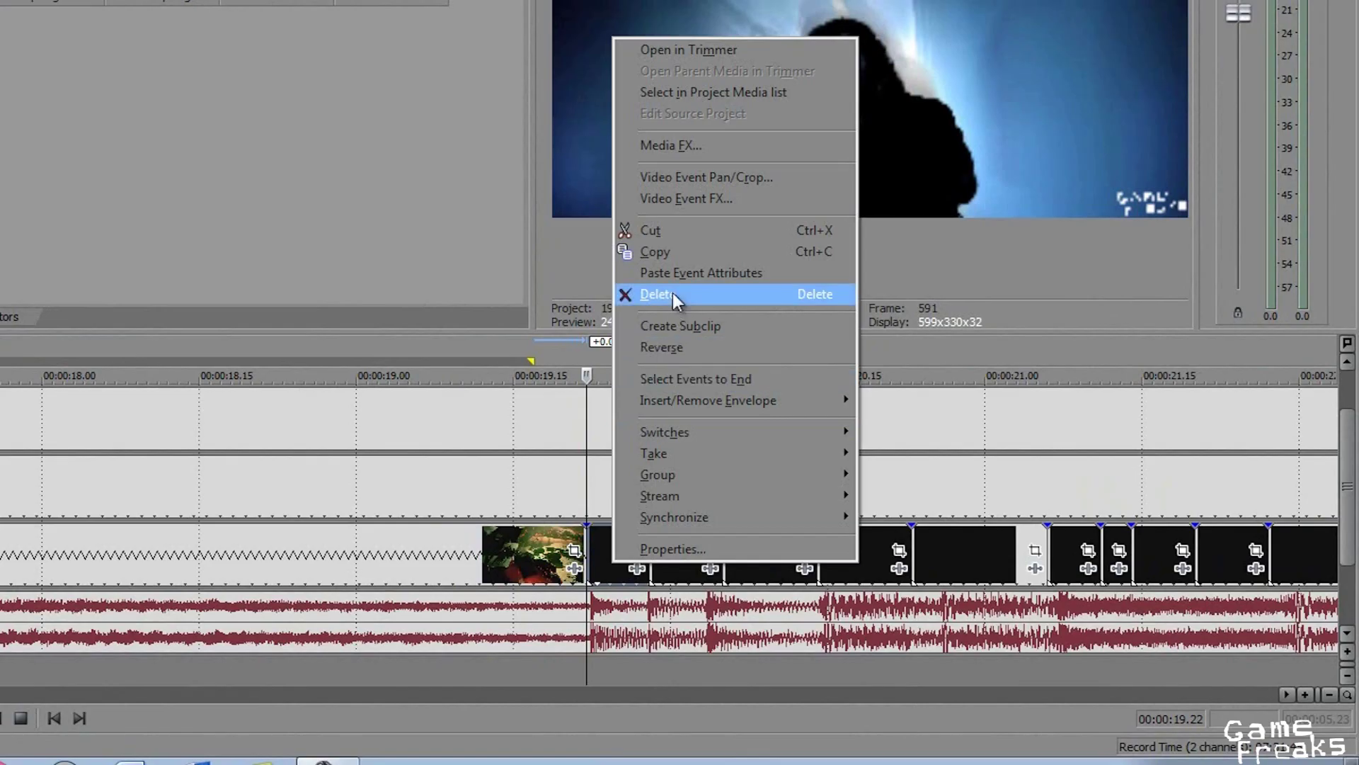
Split the footage at 00:00:19.28, drop the slice into the gap, and delete two black clips
click(673, 294)
key(ctrl+z)
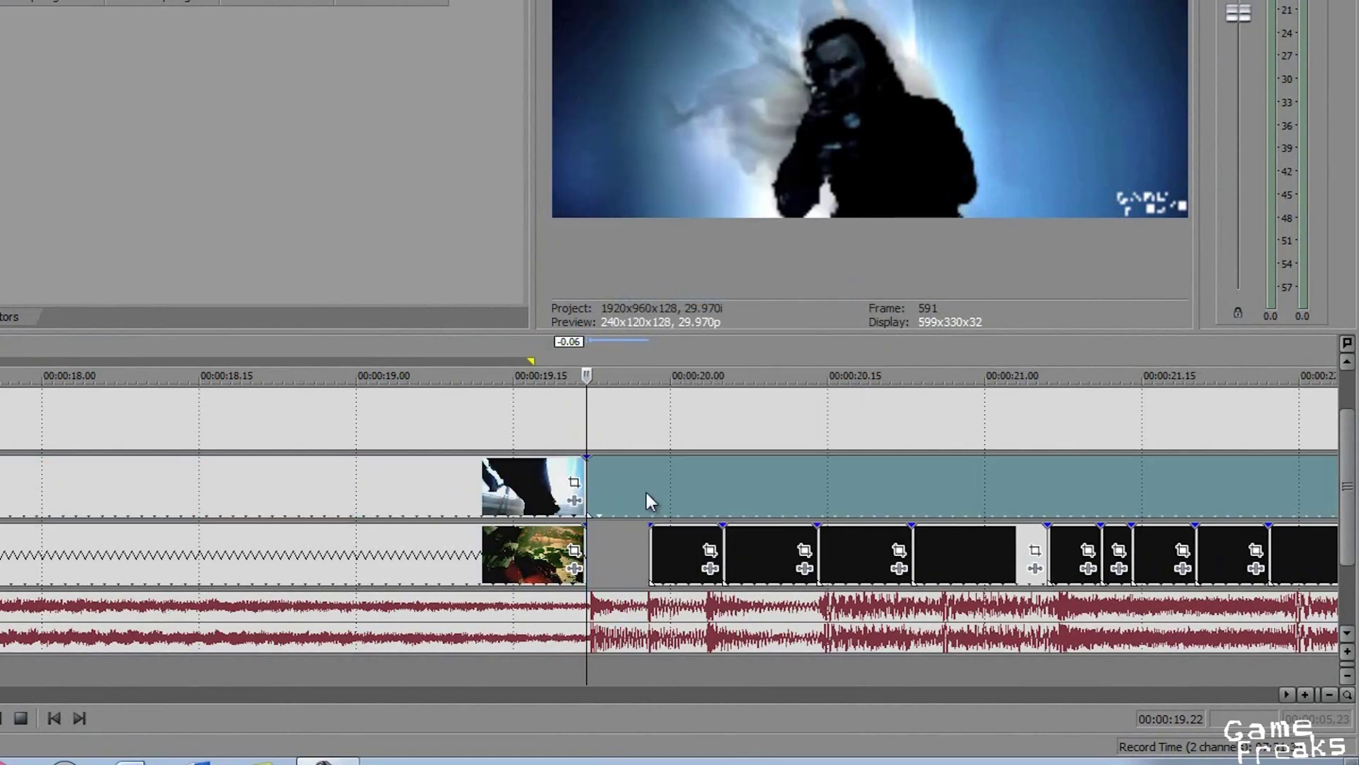
click(647, 491)
key(alt+])
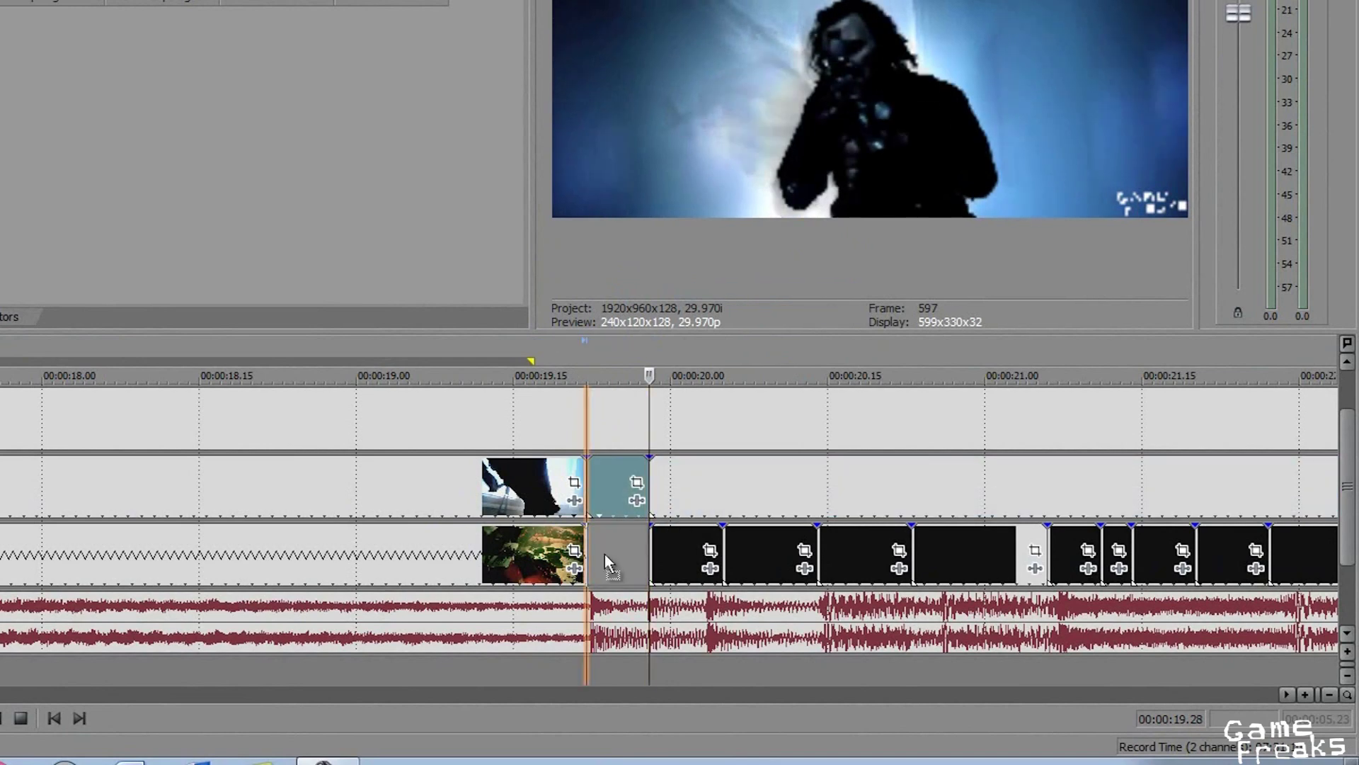
drag(604, 554, 608, 554)
right_click(667, 546)
click(734, 283)
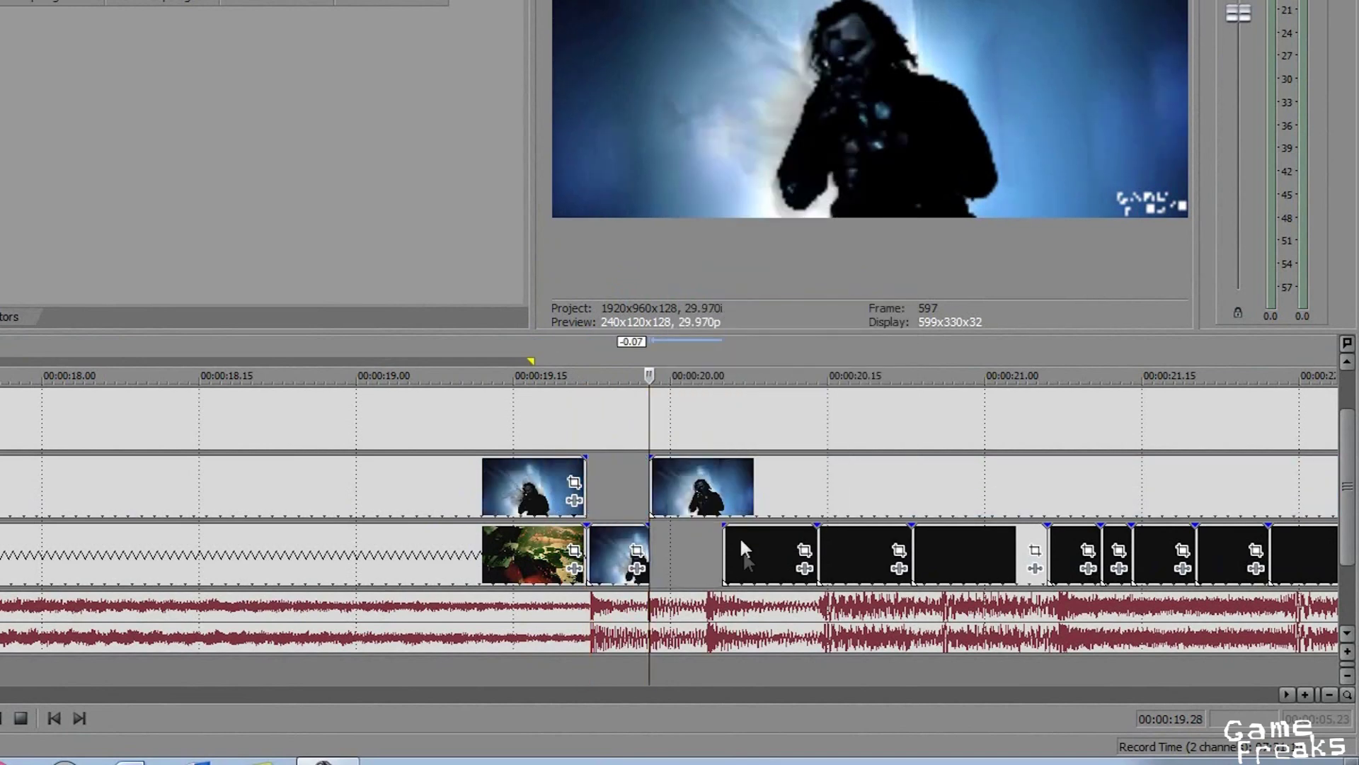
right_click(739, 537)
click(809, 287)
Split the upper-track footage at the next beat and move the slice down into the gap
click(723, 500)
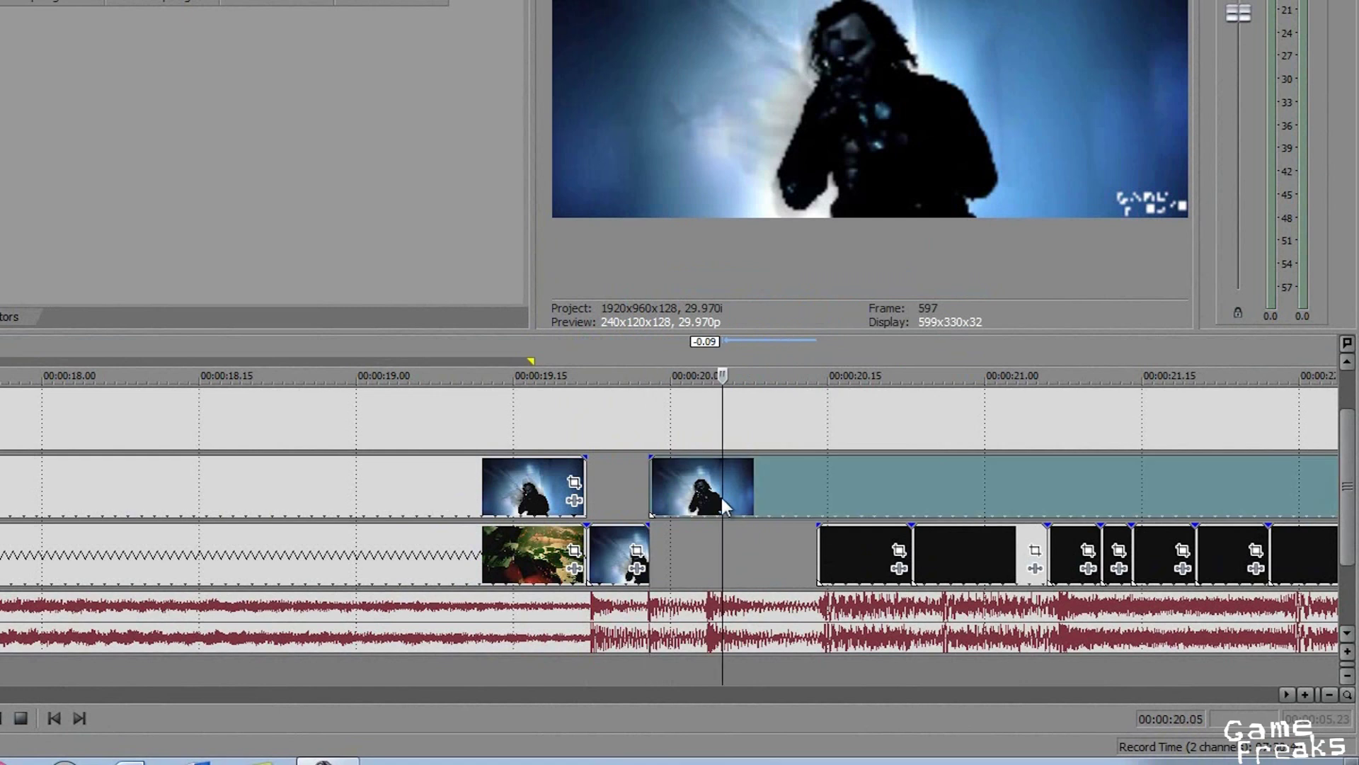
click(711, 516)
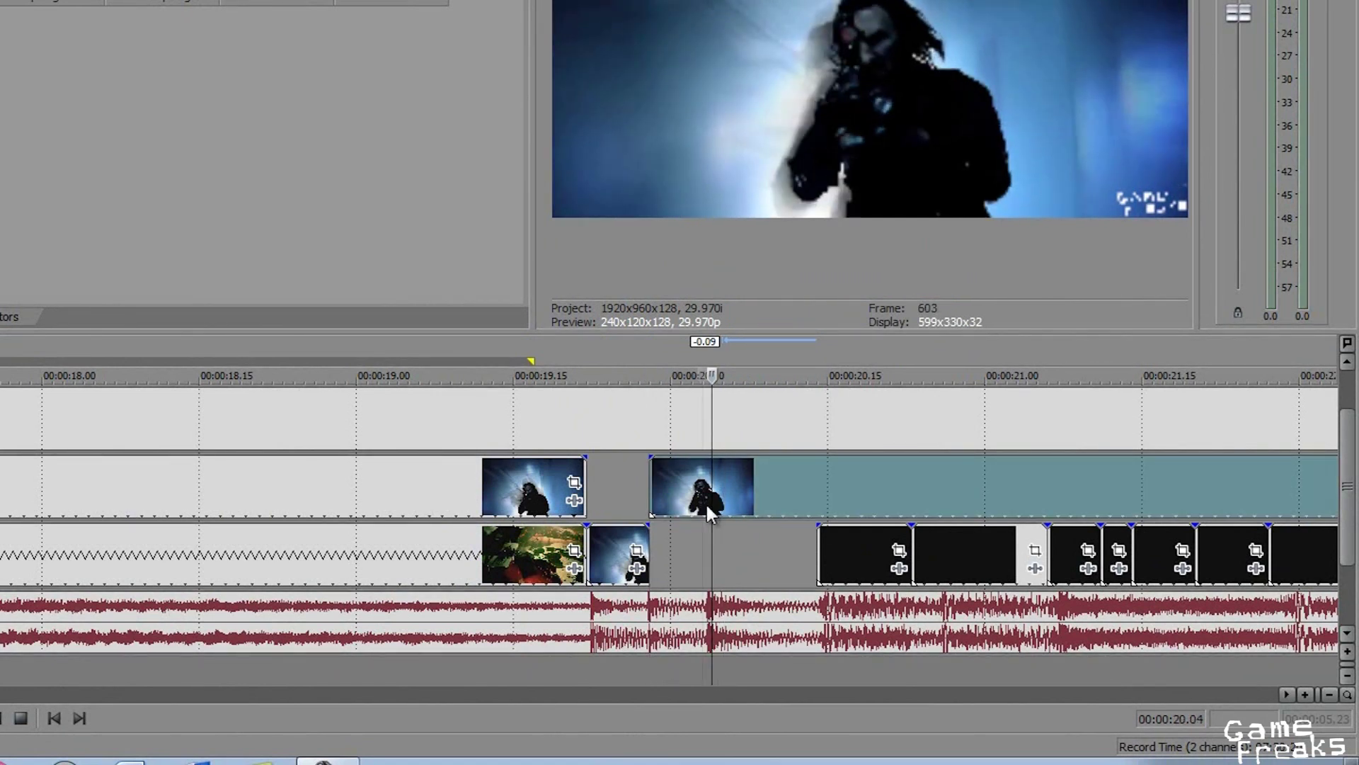
click(707, 502)
key(ctrl+v)
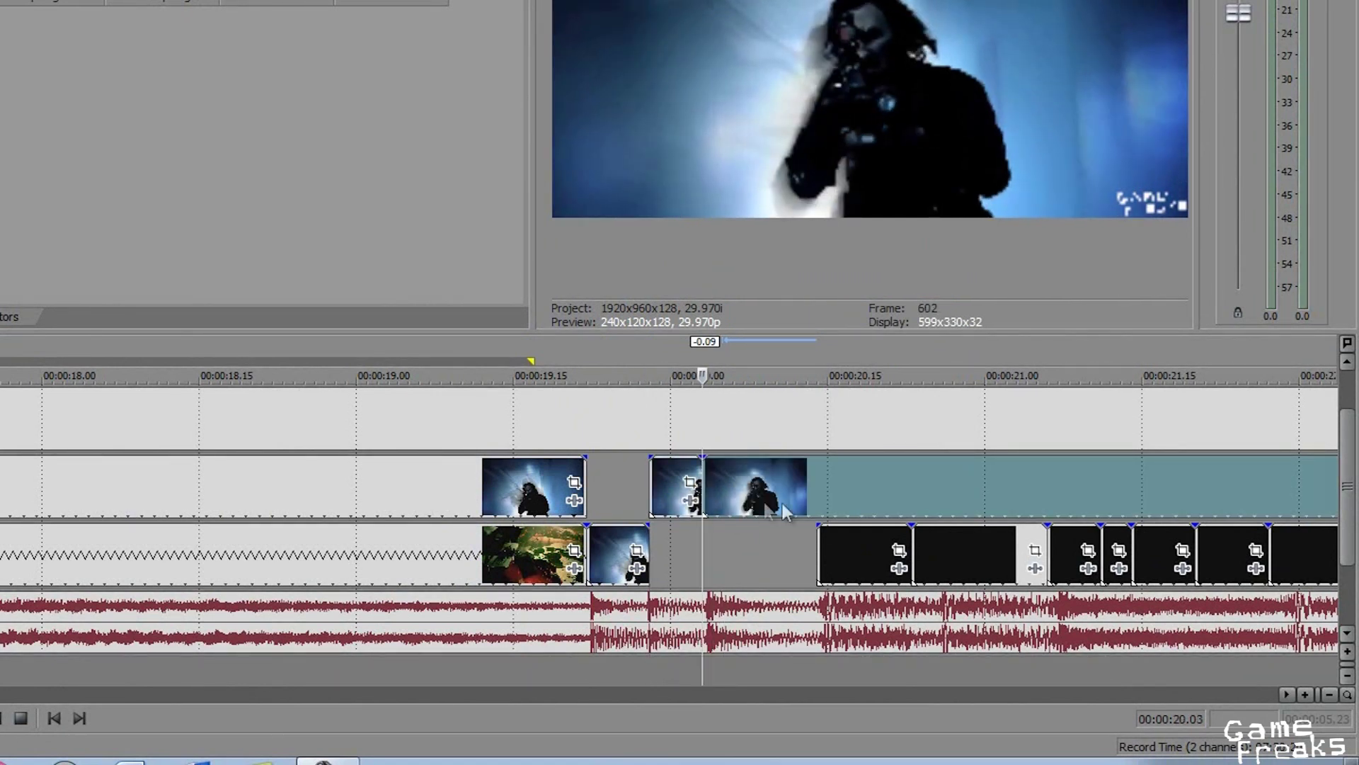
click(818, 488)
drag(779, 496, 761, 553)
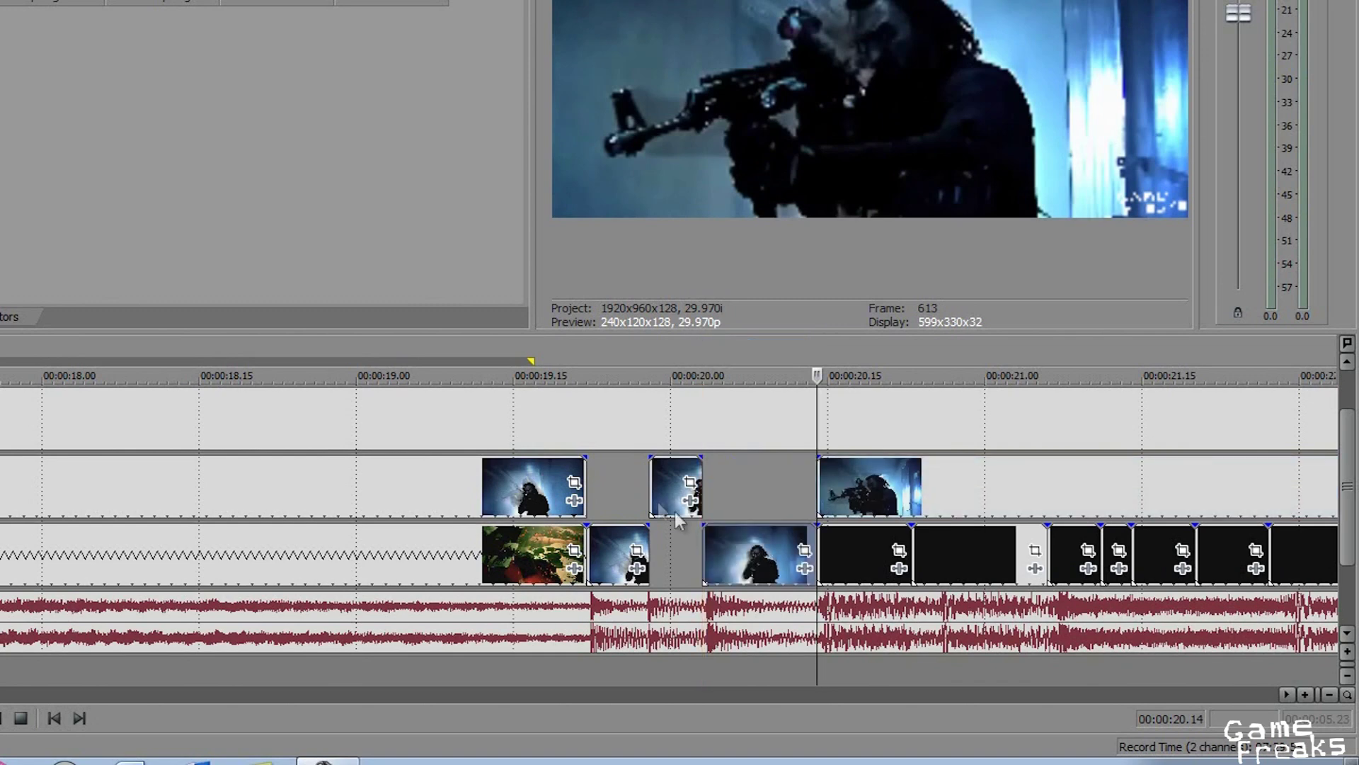
Delete the two leftover footage slices and the next black clip
right_click(660, 470)
click(701, 200)
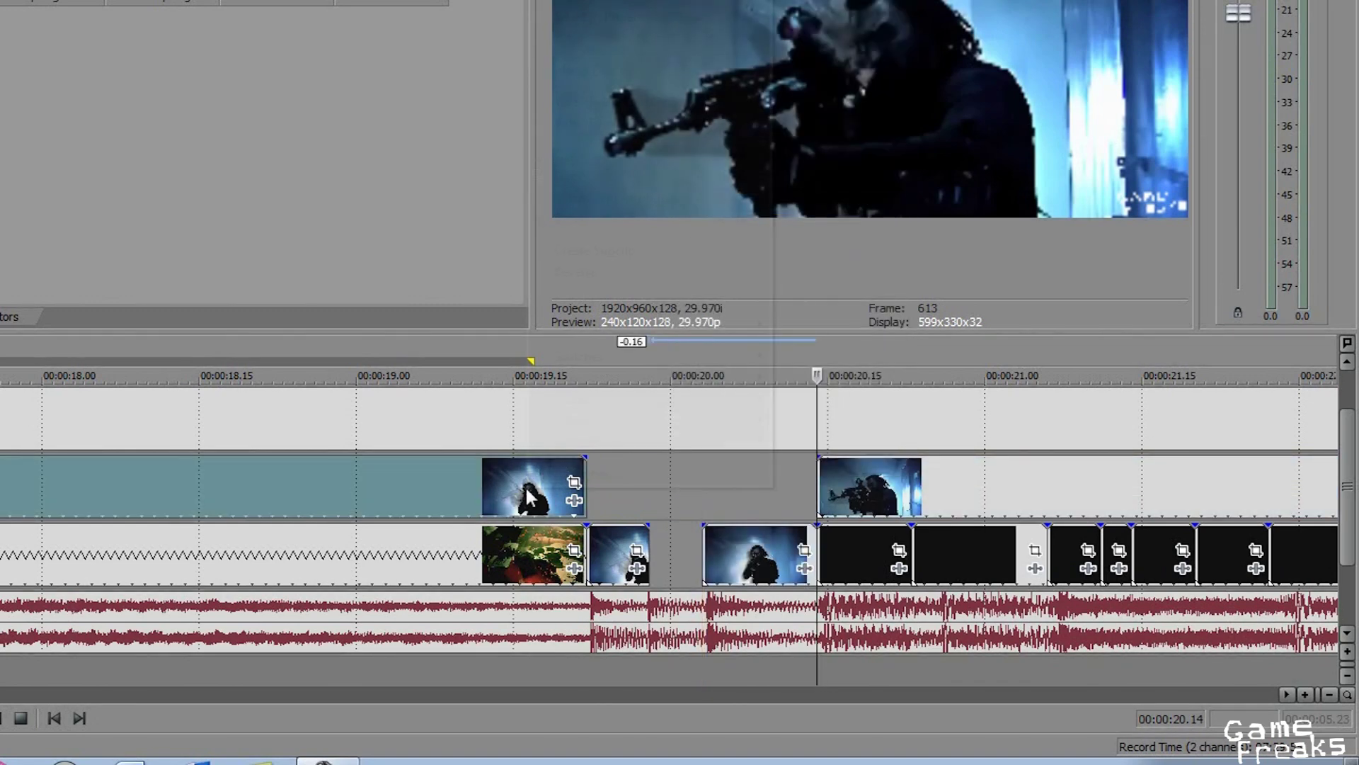
right_click(531, 495)
click(610, 219)
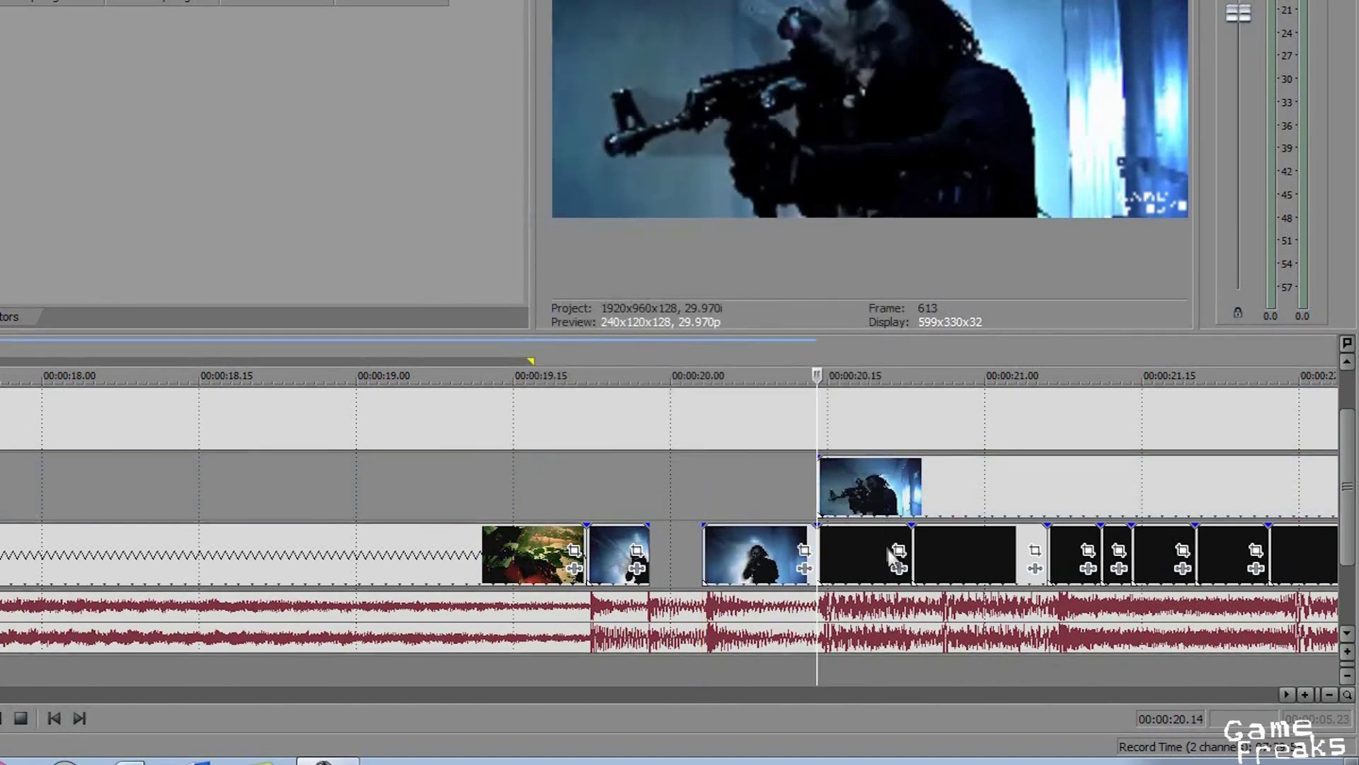
right_click(934, 555)
click(976, 280)
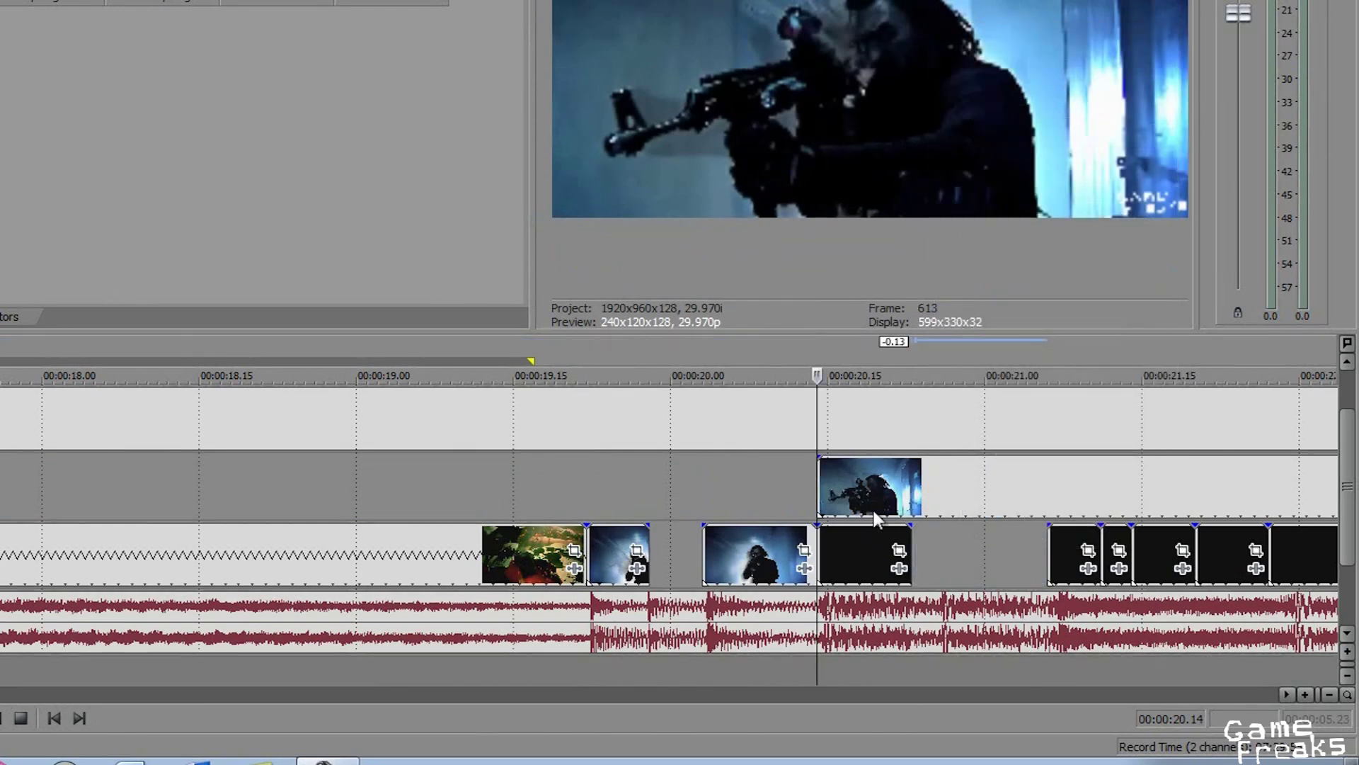
Split the footage at 00:00:21.06, delete the unwanted piece and black clip, and drop the slice down
click(911, 500)
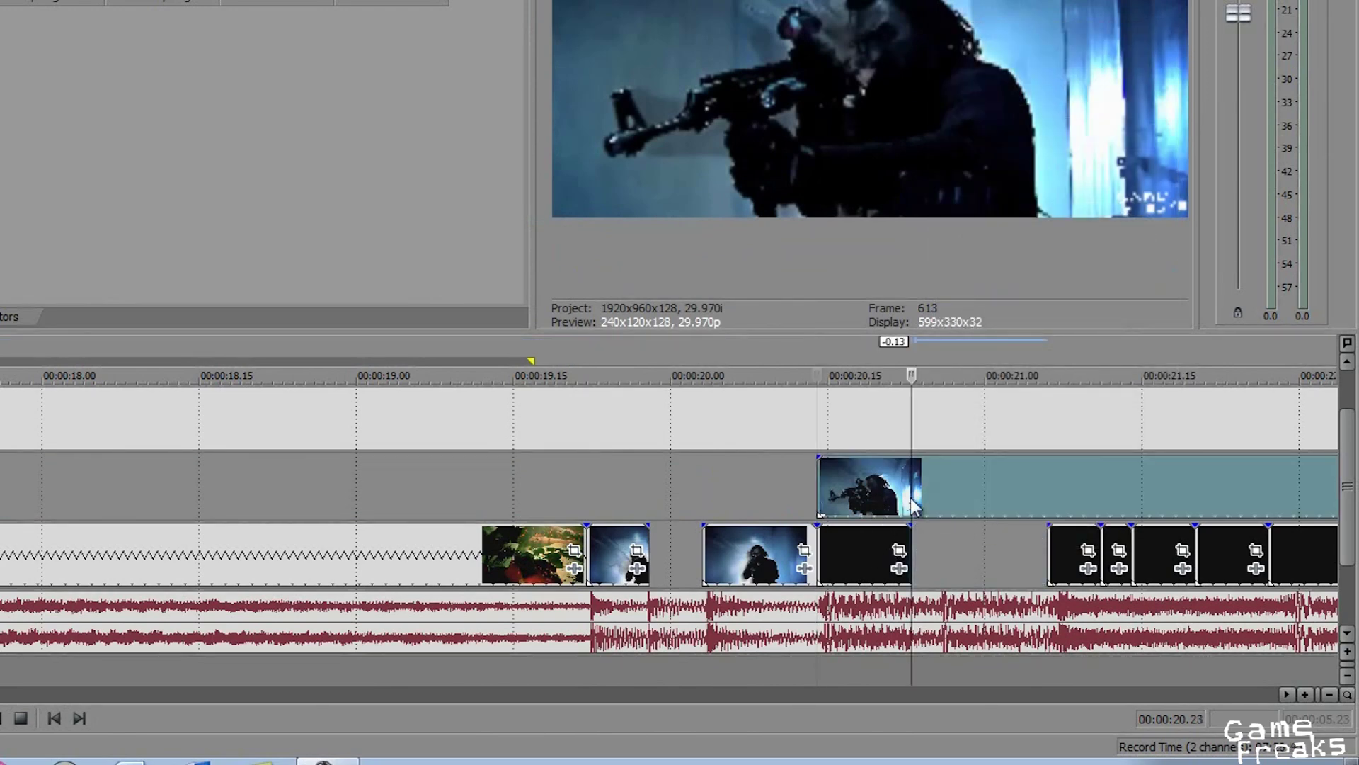
click(1048, 488)
key(s)
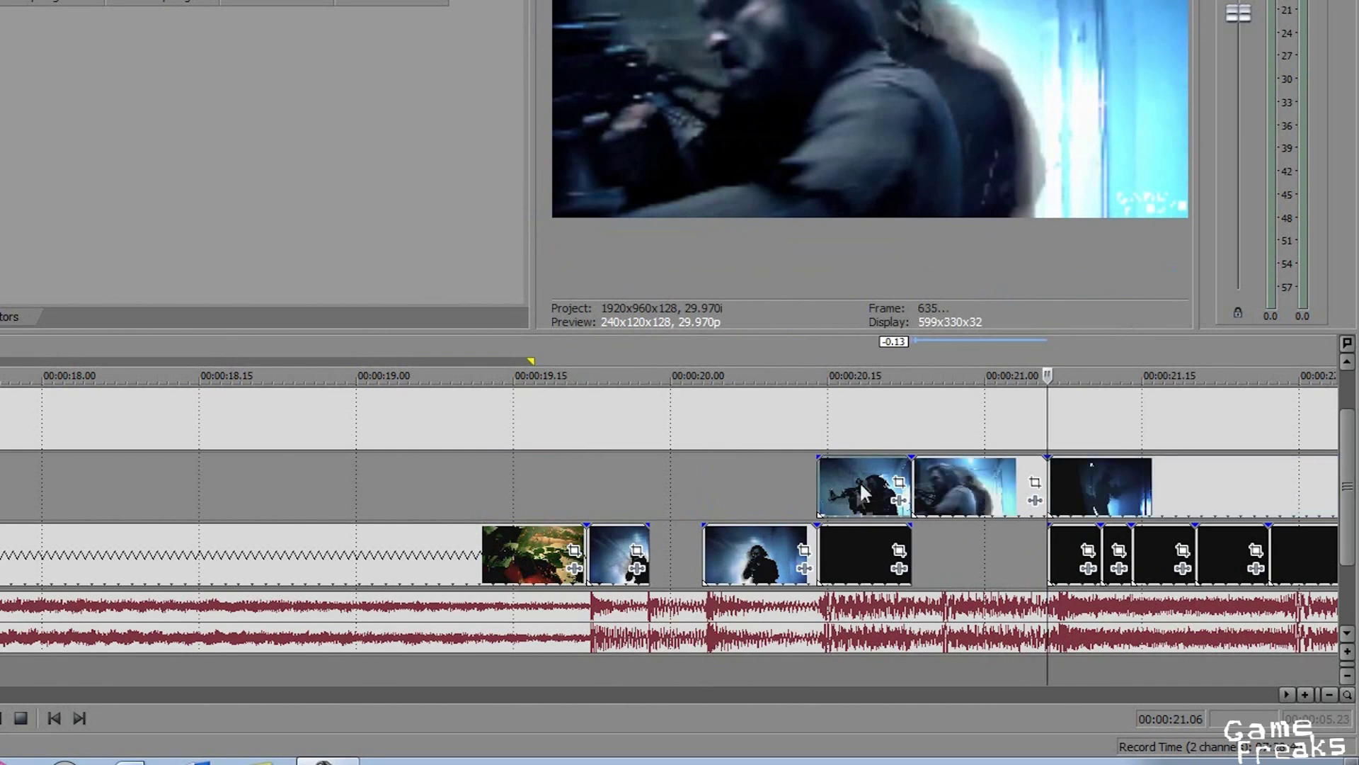
right_click(862, 489)
click(920, 216)
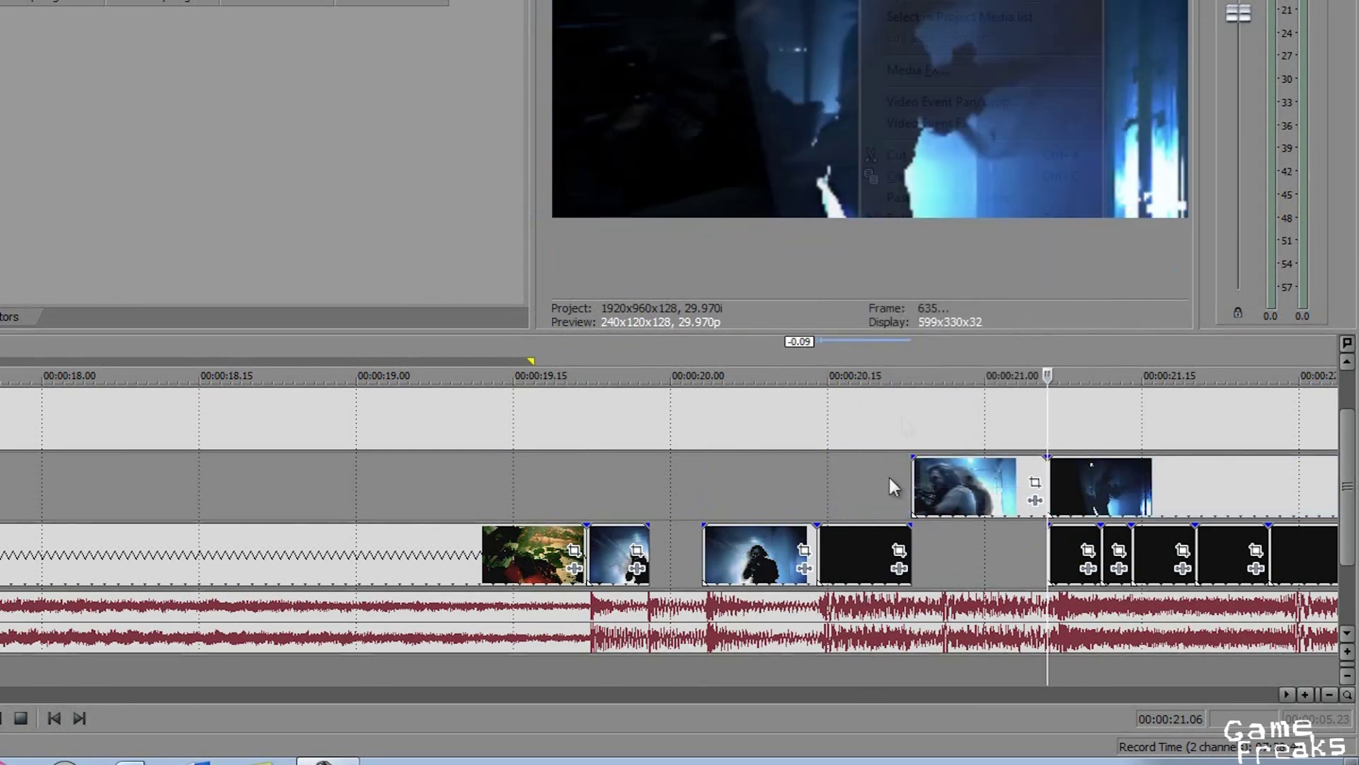
right_click(860, 554)
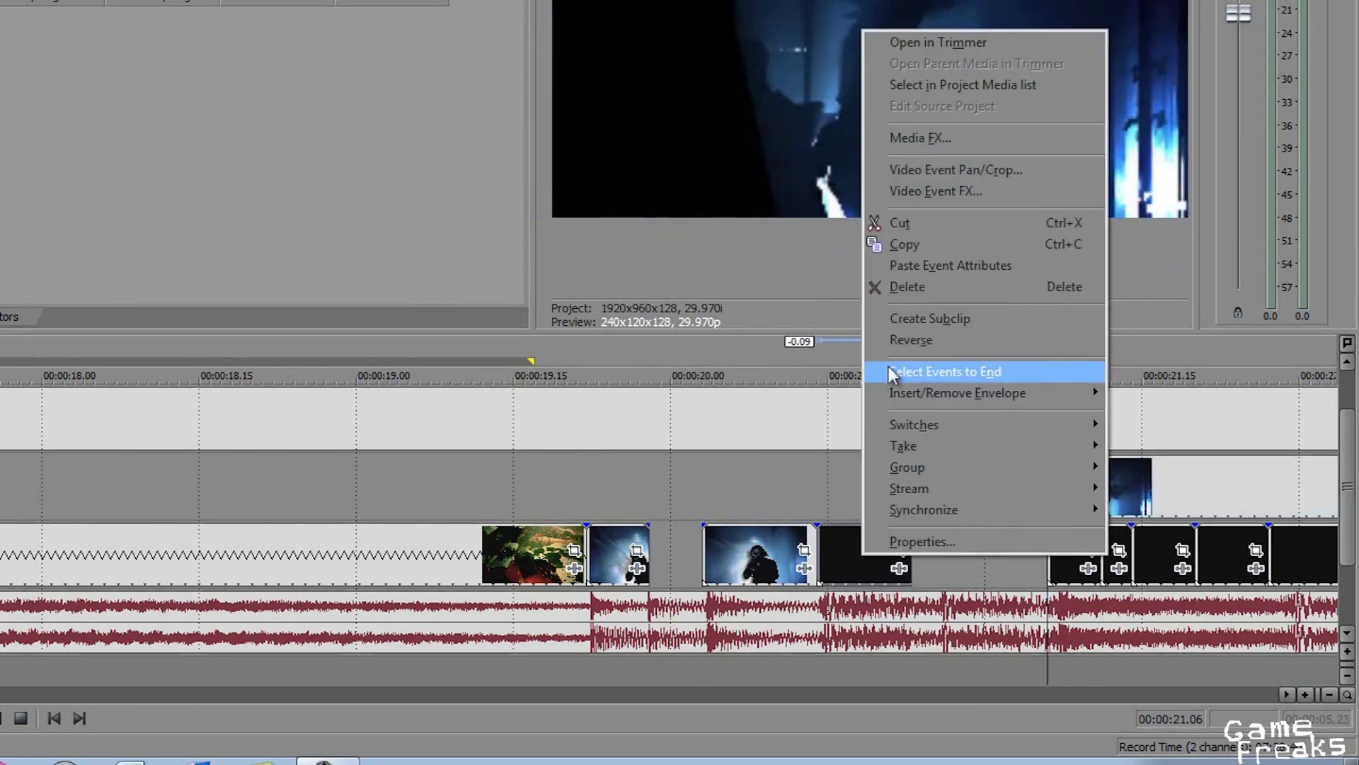
click(913, 284)
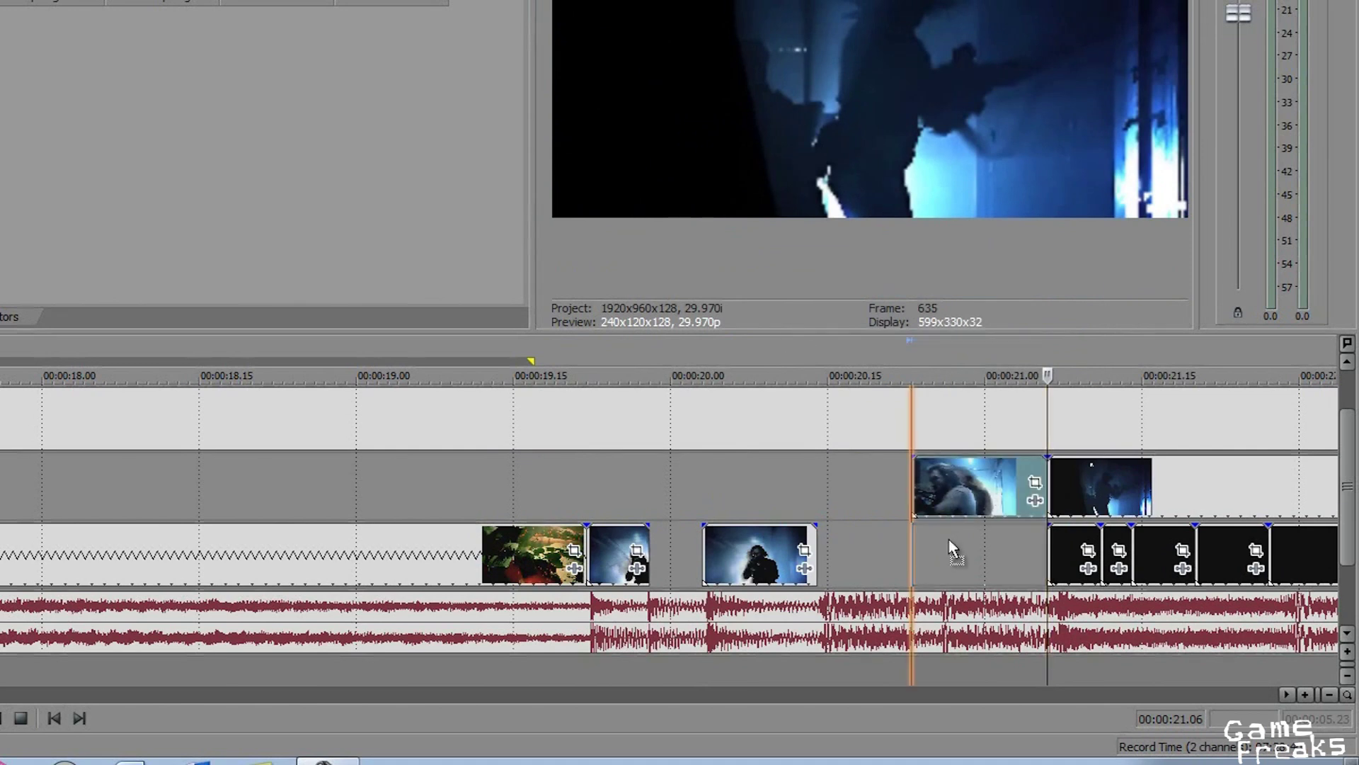
drag(949, 538, 949, 538)
Preview the new cut from 00:00:19.18 after the leafy clip
click(598, 539)
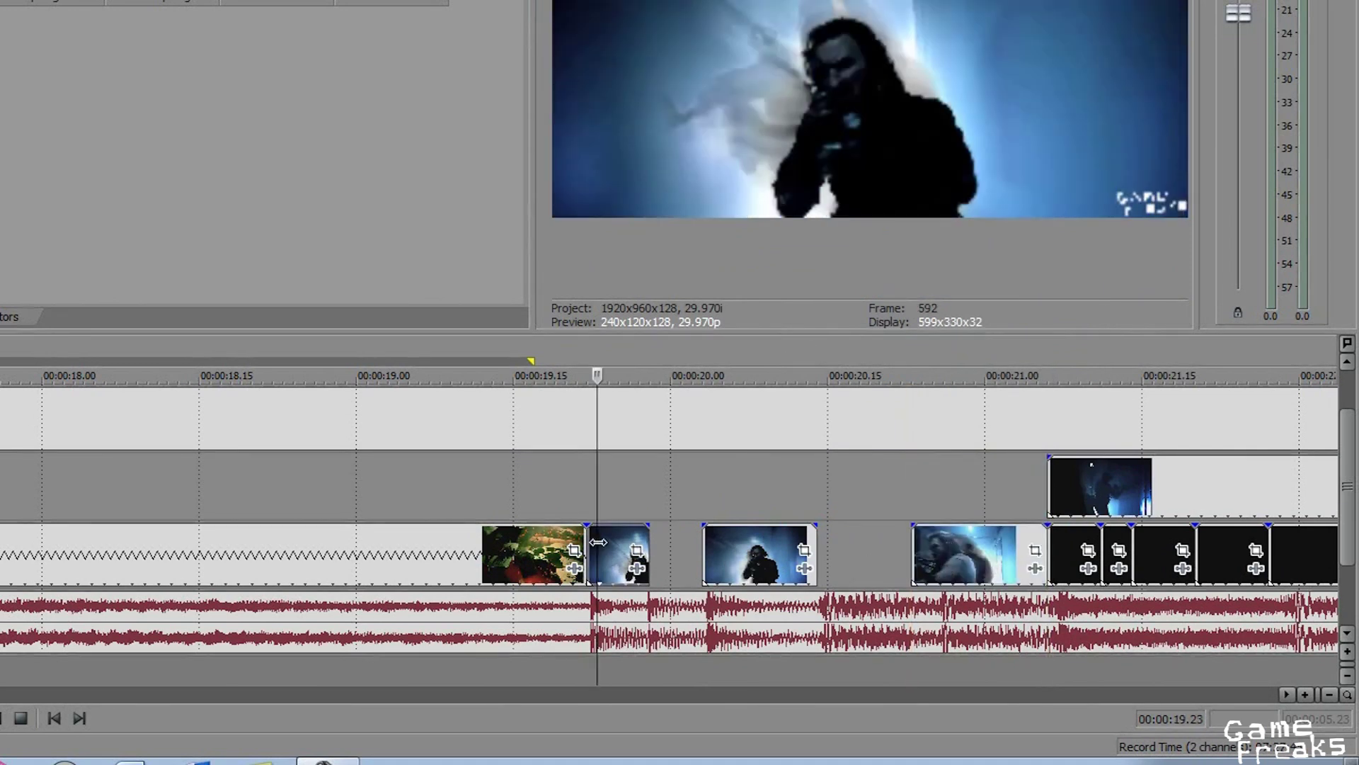
key(space)
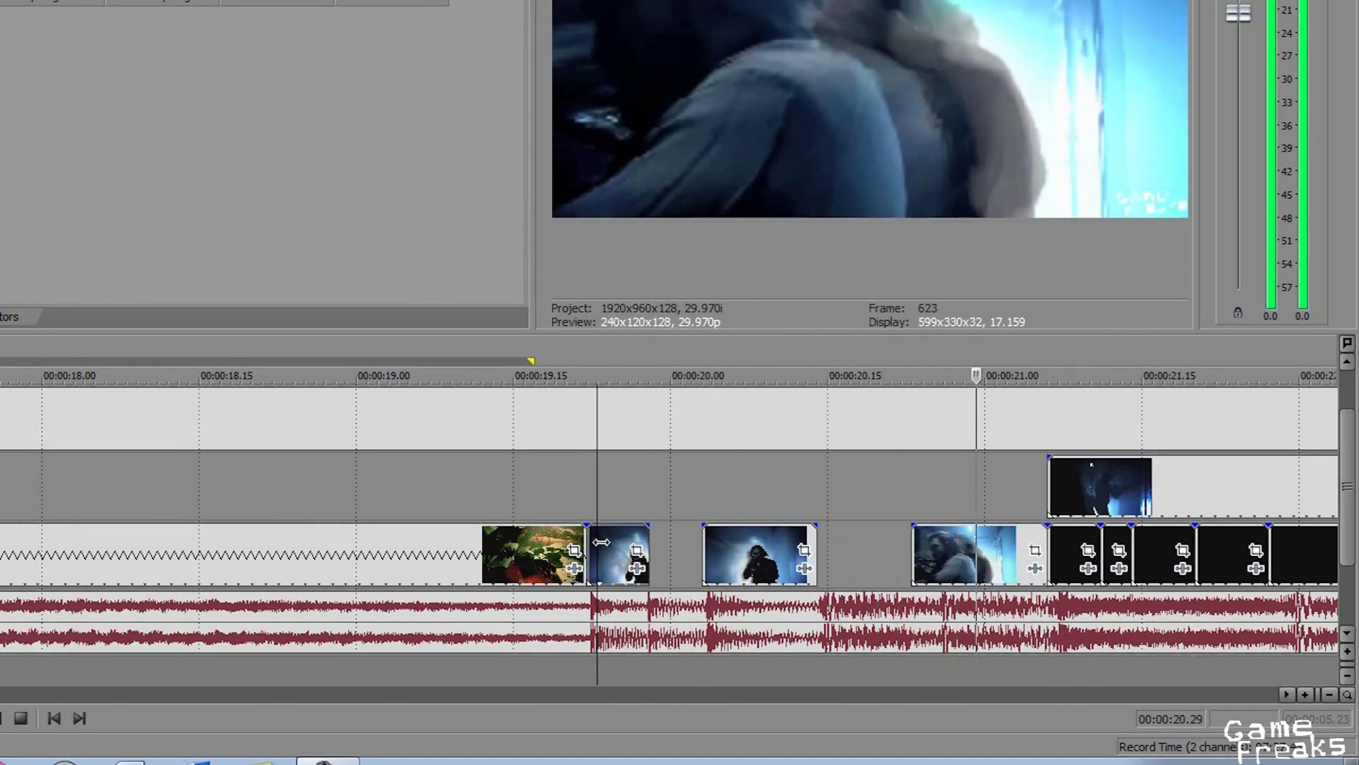
key(space)
key(space)
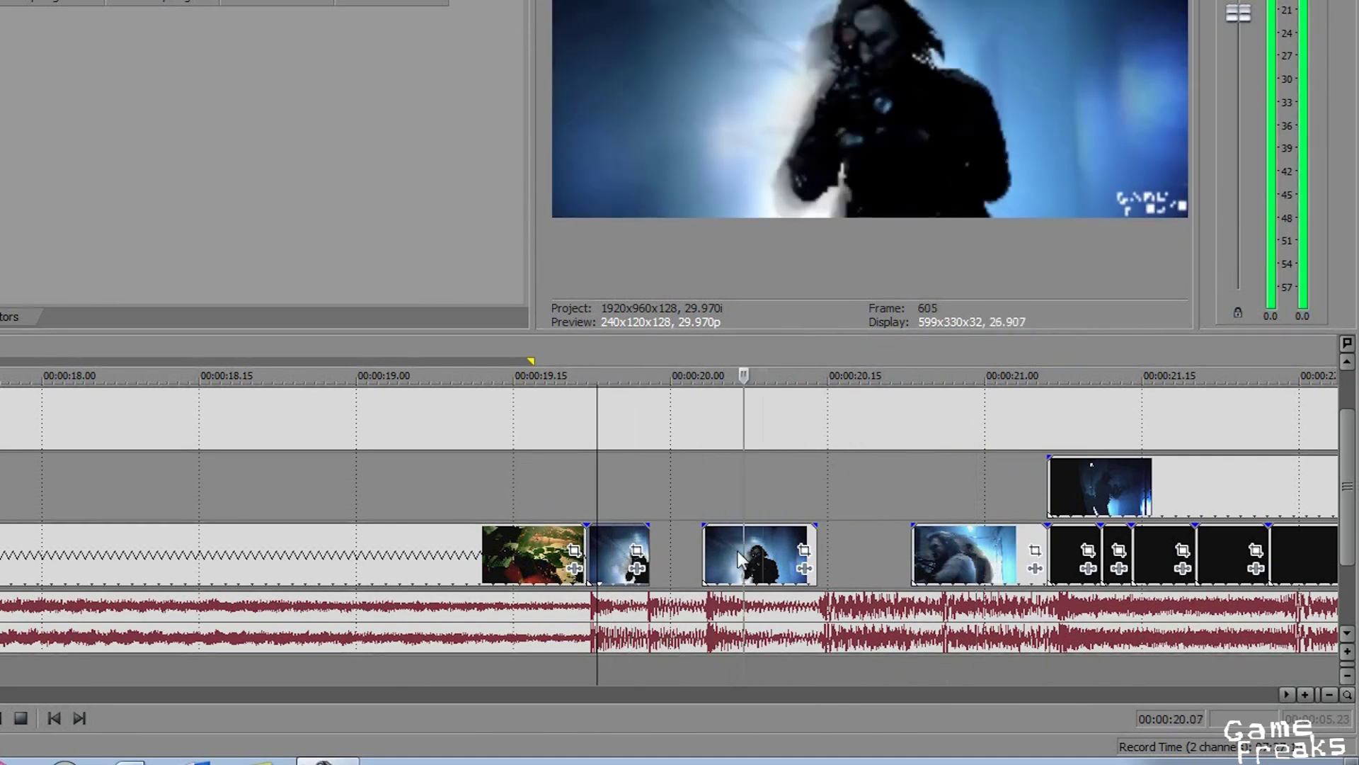
key(space)
click(545, 559)
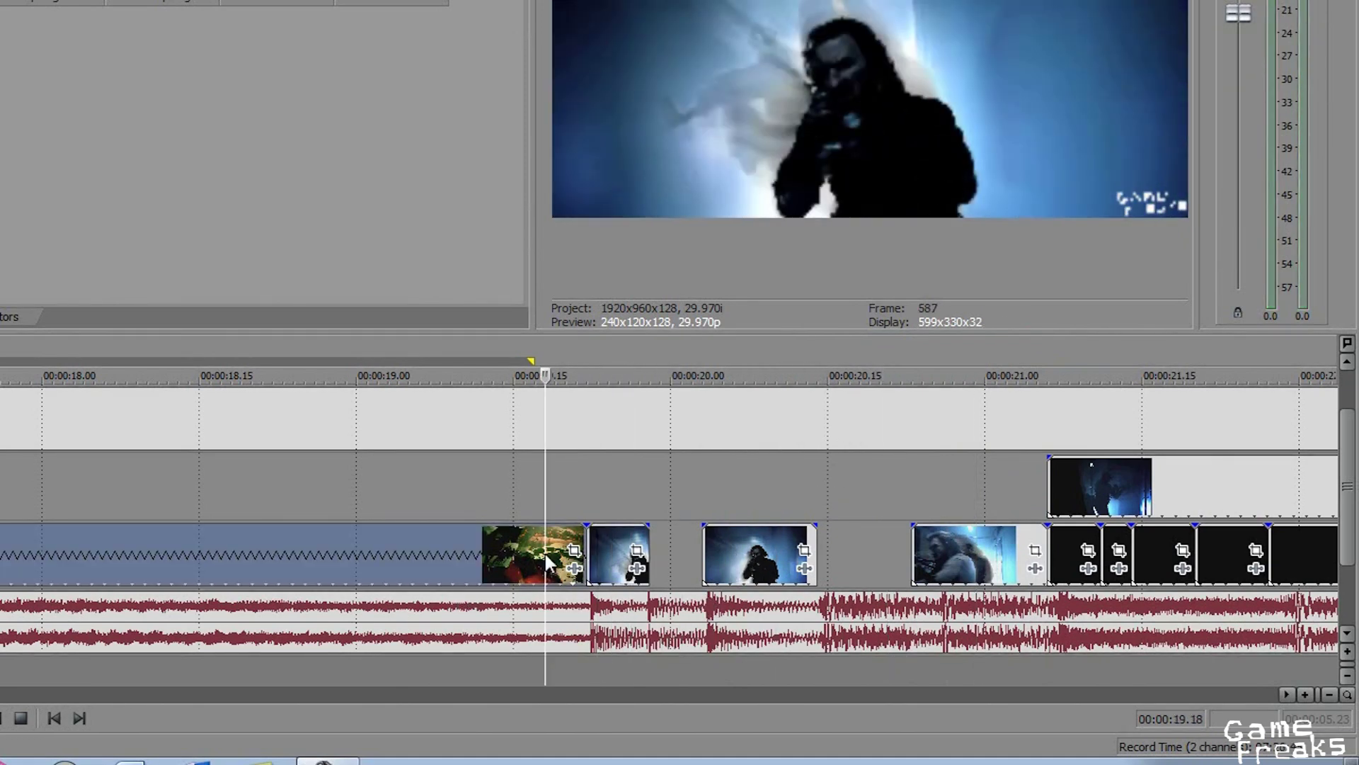
key(space)
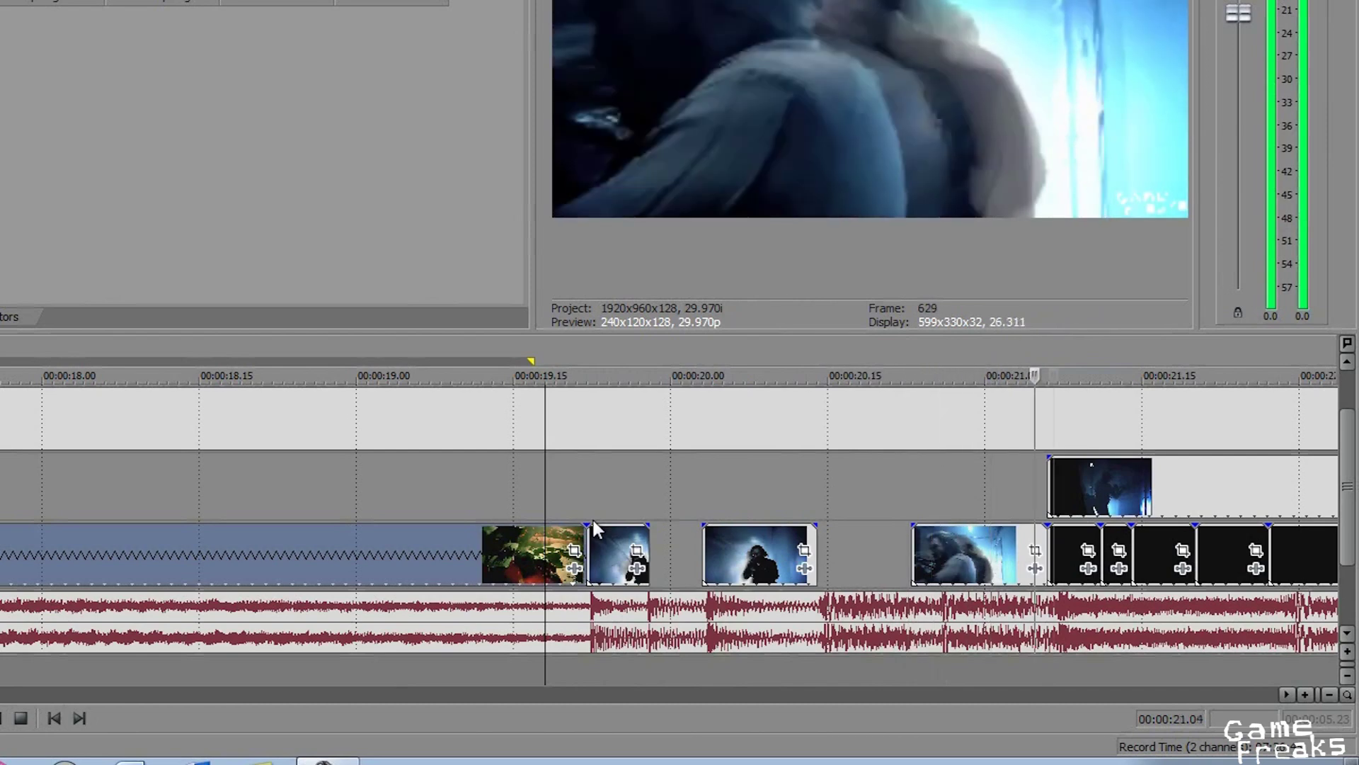
key(space)
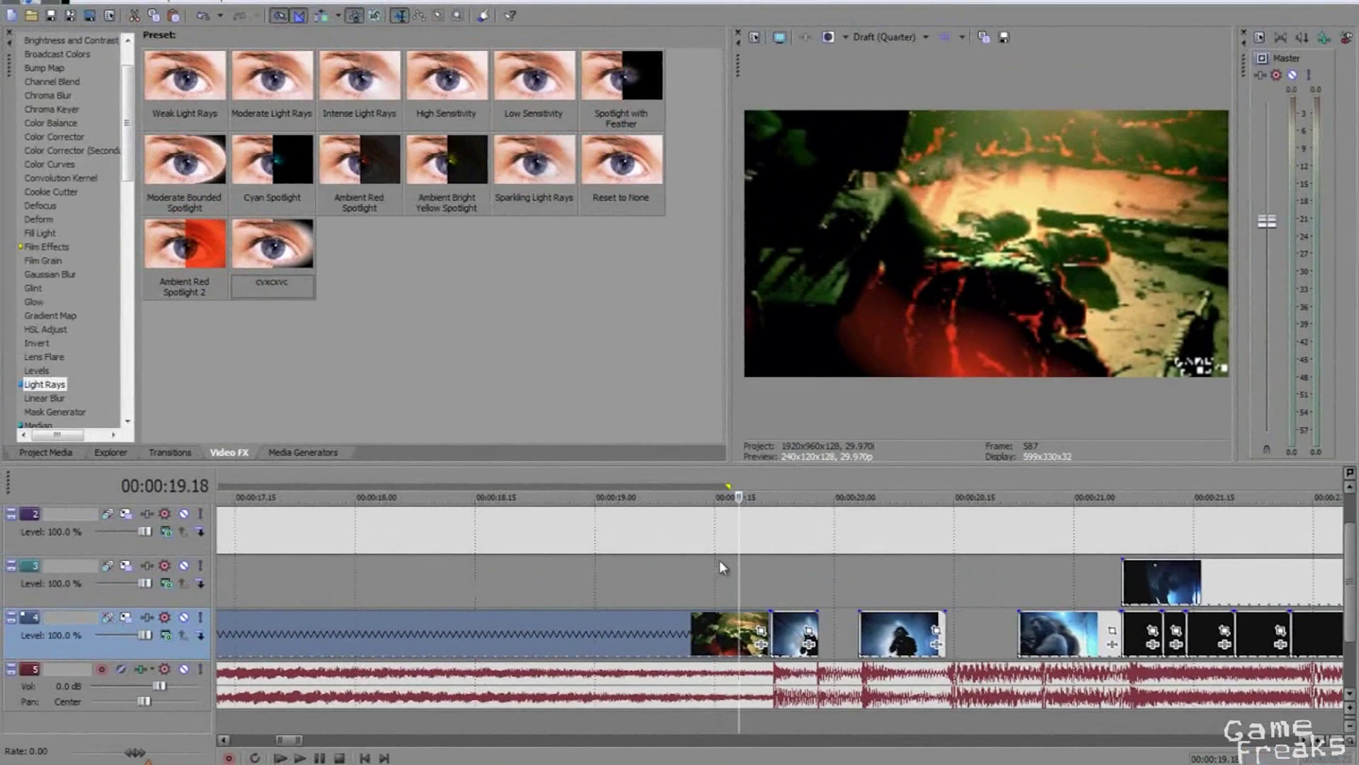
Zoom the timeline out to show the whole project up to about 4:45
scroll(532, 461, down, 10)
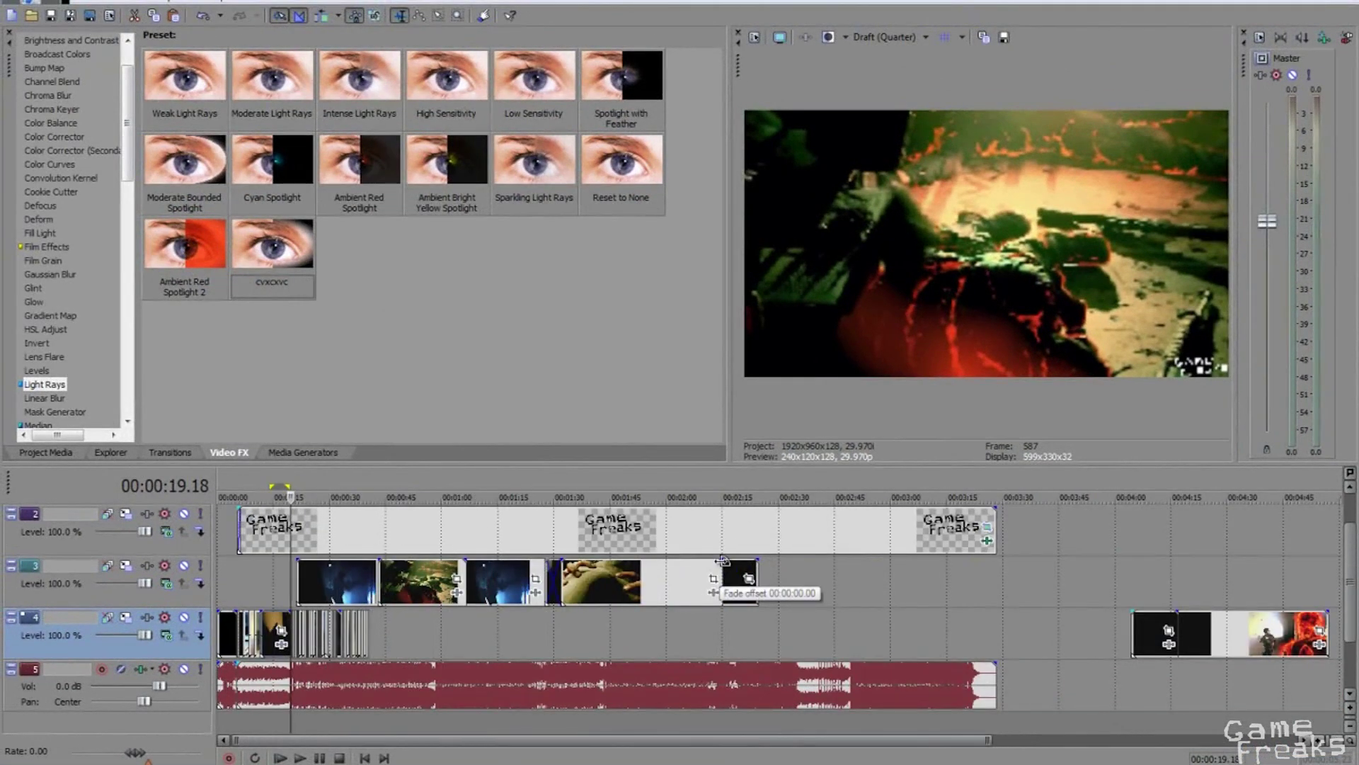